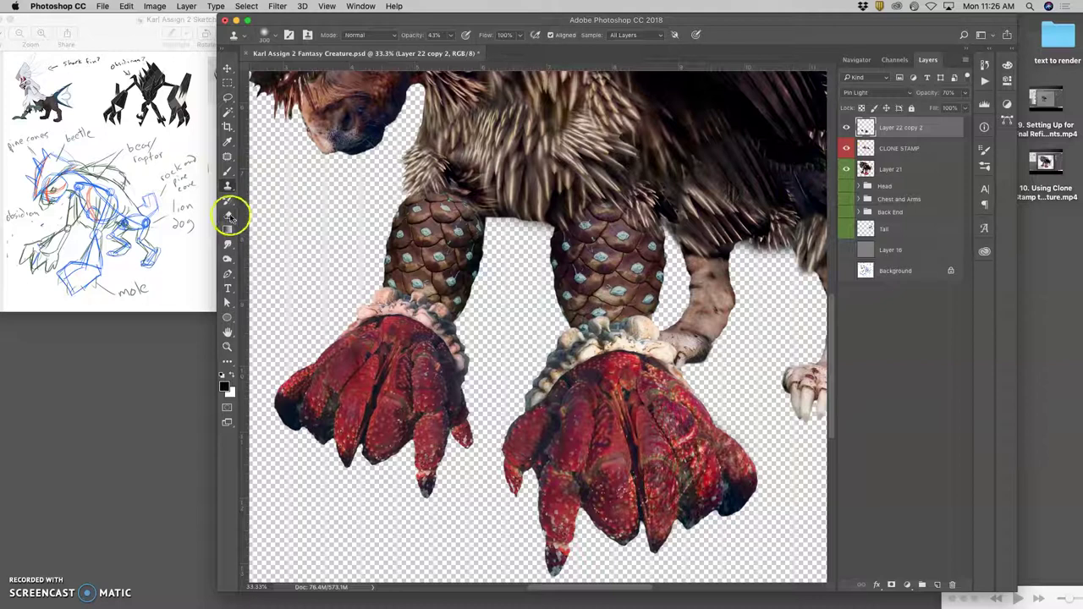
# - Erase parts of Layer 22 copy 2 over the red claws with the Eraser at 26% opacity
pyautogui.click(407, 37)
pyautogui.click(391, 50)
pyautogui.click(685, 441)
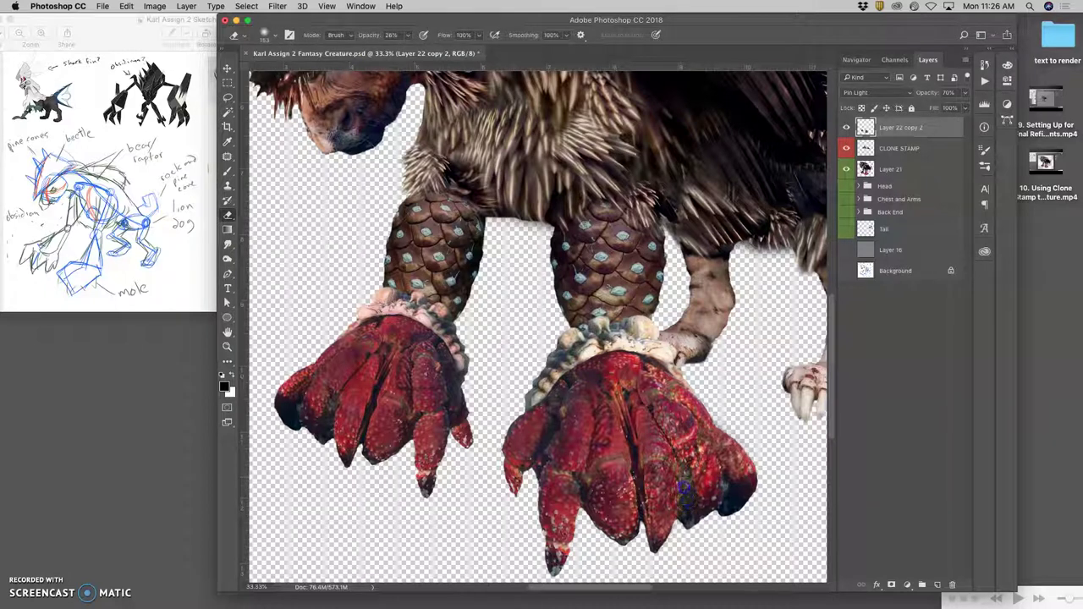
pyautogui.moveTo(590, 472)
pyautogui.mouseDown()
pyautogui.moveTo(584, 441)
pyautogui.moveTo(583, 496)
pyautogui.moveTo(586, 403)
pyautogui.moveTo(570, 503)
pyautogui.moveTo(614, 438)
pyautogui.moveTo(612, 413)
pyautogui.moveTo(622, 418)
pyautogui.moveTo(614, 449)
pyautogui.moveTo(653, 418)
pyautogui.moveTo(643, 426)
pyautogui.moveTo(654, 452)
pyautogui.moveTo(636, 488)
pyautogui.moveTo(473, 457)
pyautogui.moveTo(440, 390)
pyautogui.moveTo(412, 363)
pyautogui.moveTo(392, 361)
pyautogui.moveTo(385, 413)
pyautogui.moveTo(373, 363)
pyautogui.moveTo(401, 385)
pyautogui.moveTo(403, 371)
pyautogui.moveTo(400, 407)
pyautogui.moveTo(421, 386)
pyautogui.moveTo(426, 414)
pyautogui.moveTo(376, 371)
pyautogui.moveTo(349, 396)
pyautogui.moveTo(360, 336)
pyautogui.moveTo(328, 372)
pyautogui.moveTo(359, 347)
pyautogui.mouseUp()
pyautogui.moveTo(521, 427)
pyautogui.mouseDown()
pyautogui.moveTo(594, 459)
pyautogui.moveTo(722, 428)
pyautogui.moveTo(666, 383)
pyautogui.moveTo(618, 380)
pyautogui.moveTo(646, 404)
pyautogui.moveTo(417, 388)
pyautogui.moveTo(645, 424)
pyautogui.moveTo(438, 401)
pyautogui.moveTo(598, 403)
pyautogui.mouseUp()
# - Toggle the visibility of Layer 22 copy 2 to compare the claws with and without the overlay
pyautogui.press('super+minus')
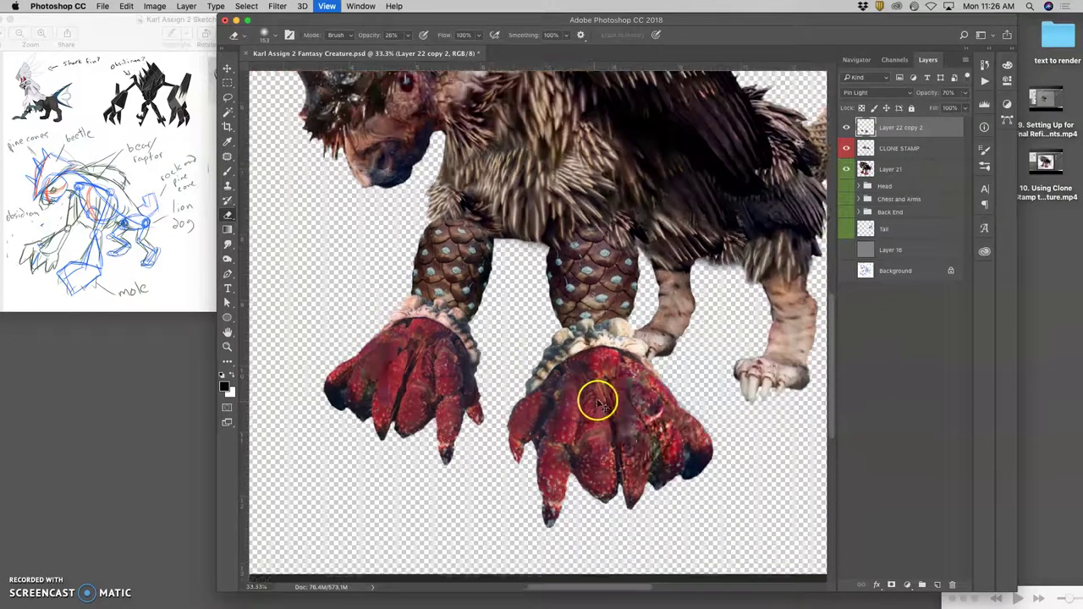
pyautogui.press('super+minus')
pyautogui.press('super+minus')
pyautogui.moveTo(667, 436); pyautogui.dragTo(642, 418)
pyautogui.click(846, 129)
pyautogui.click(846, 129)
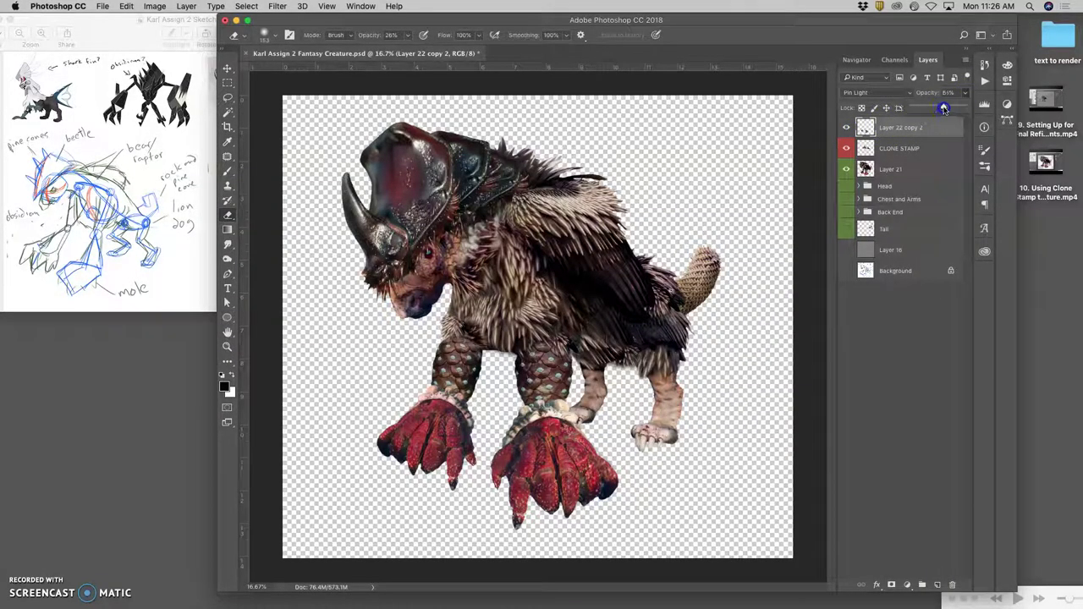
# - Reduce the opacity of Layer 22 copy 2 to 0% and check the claws up close and in full view
pyautogui.moveTo(946, 109); pyautogui.dragTo(909, 108)
pyautogui.press('super+plus')
pyautogui.press('super+plus')
pyautogui.moveTo(587, 380); pyautogui.dragTo(656, 240)
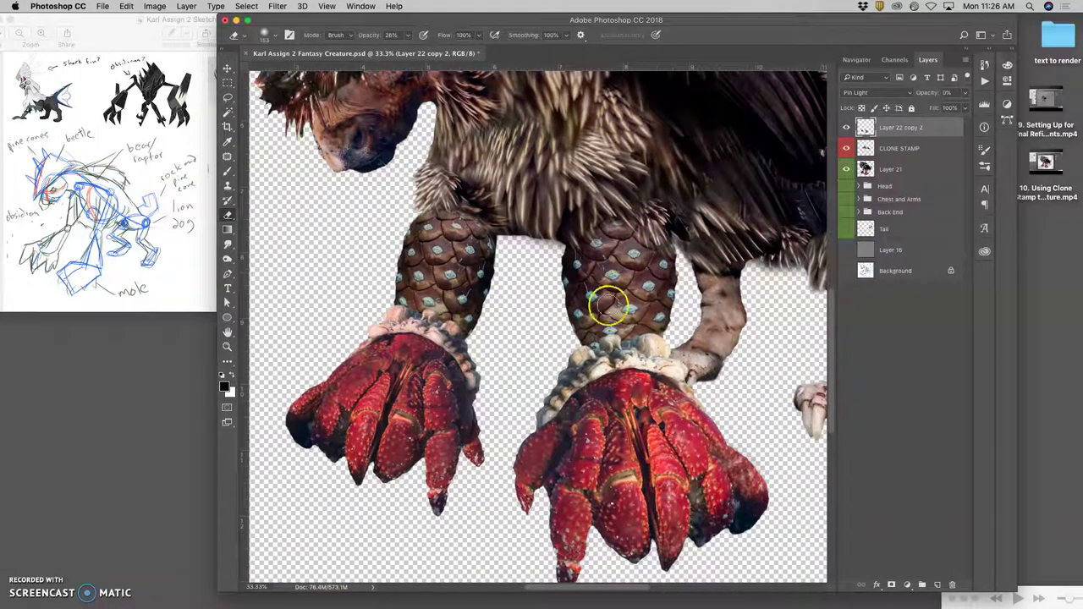
pyautogui.press('super+minus')
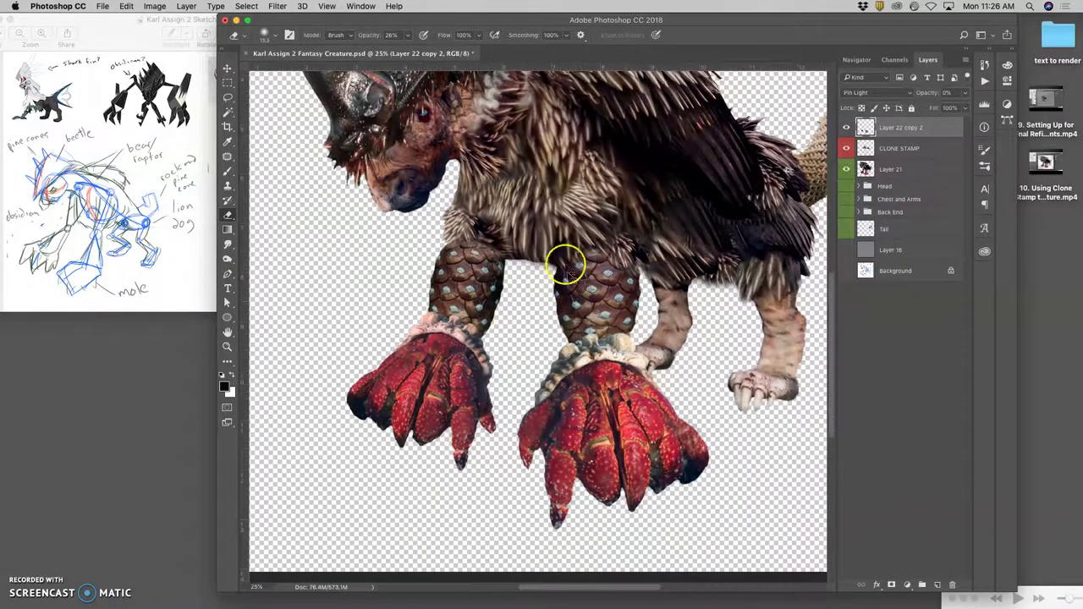
pyautogui.press('super+minus')
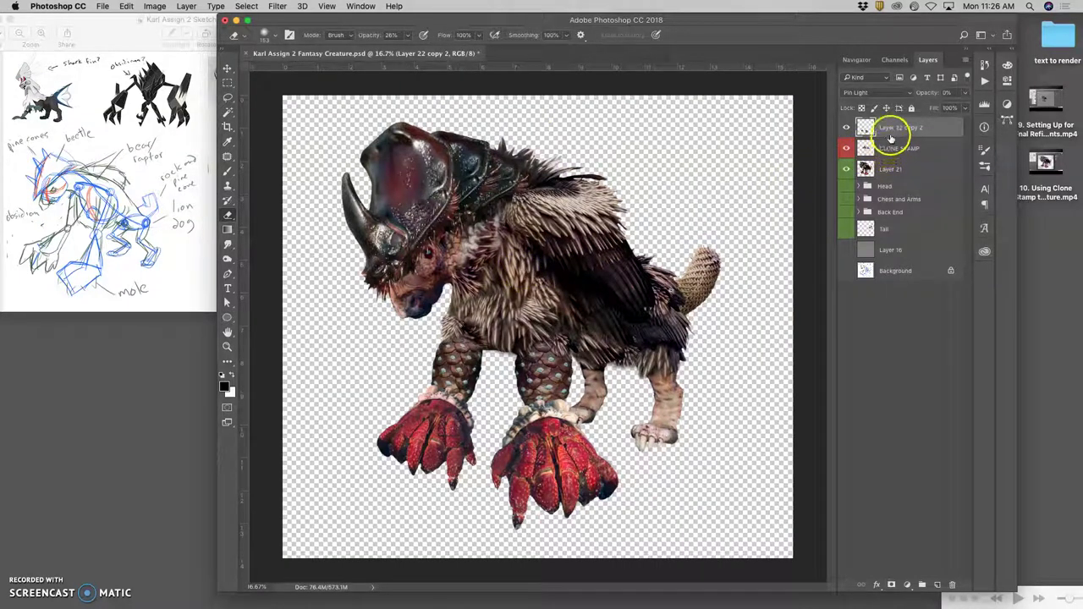
# - Add a new layer above Layer 22 copy 2 and color-code both layers red
pyautogui.click(937, 585)
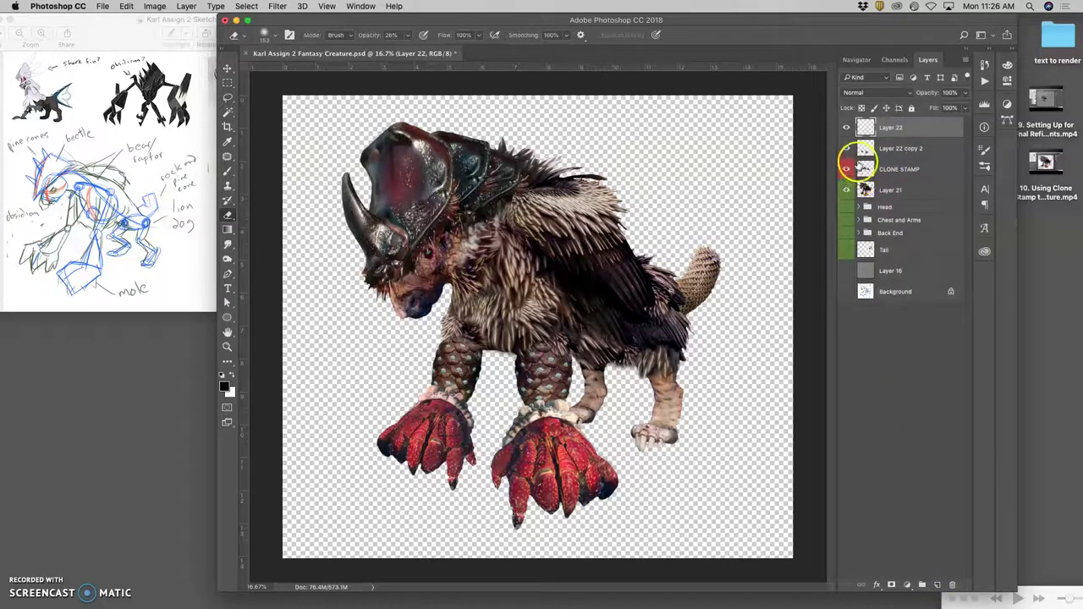
pyautogui.rightClick(846, 148)
pyautogui.click(872, 174)
pyautogui.rightClick(846, 127)
pyautogui.click(872, 153)
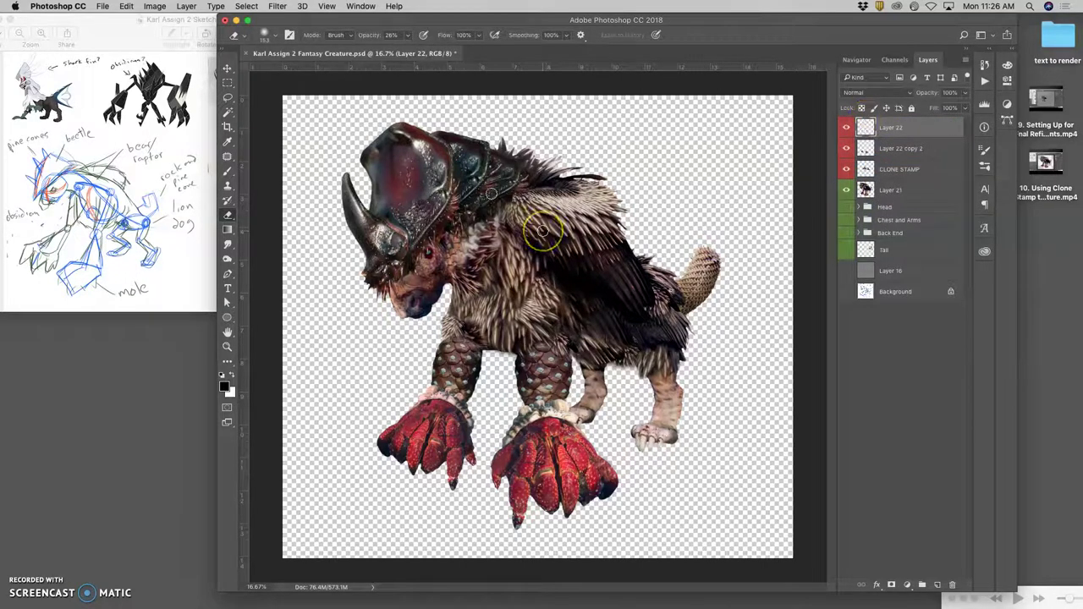
# - Clone the beetle shell texture from the head onto both scaly front legs on Layer 22 with the Clone Stamp
pyautogui.click(227, 186)
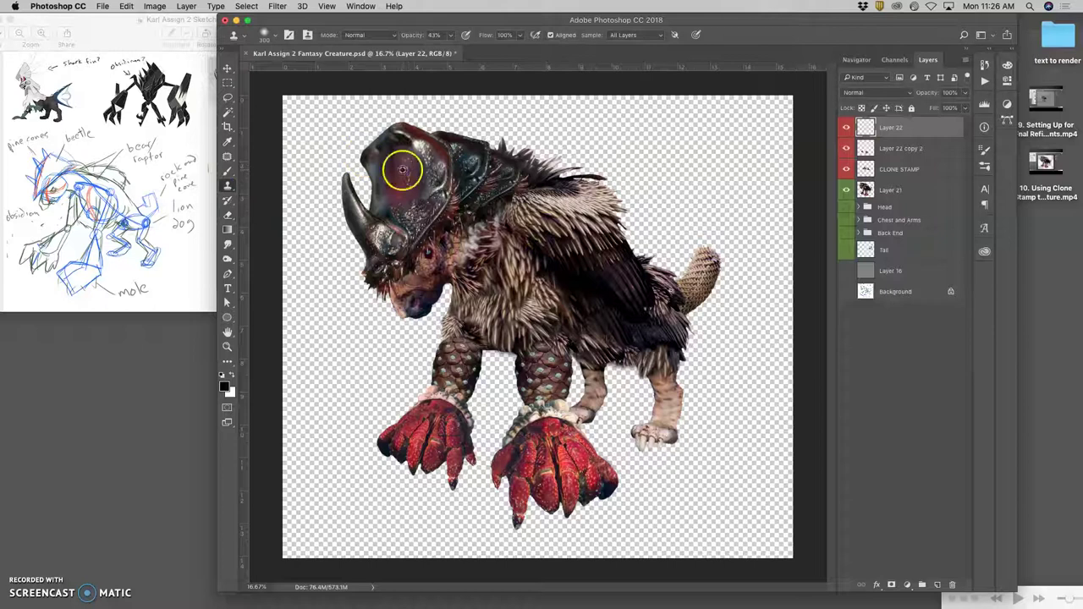
pyautogui.moveTo(534, 359)
pyautogui.mouseDown()
pyautogui.moveTo(534, 375)
pyautogui.moveTo(546, 369)
pyautogui.moveTo(534, 363)
pyautogui.mouseUp()
pyautogui.click(453, 356)
pyautogui.moveTo(441, 370); pyautogui.dragTo(457, 367)
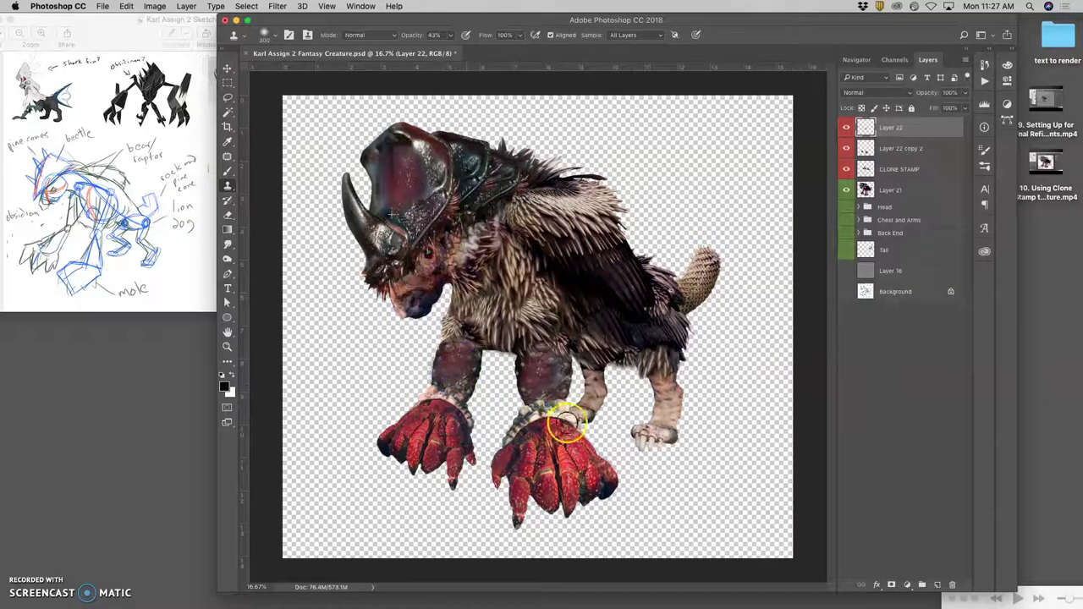
# - Try the Pin Light blend mode on Layer 22 and toggle its visibility to compare the front legs
pyautogui.press('super+equal')
pyautogui.press('super+equal')
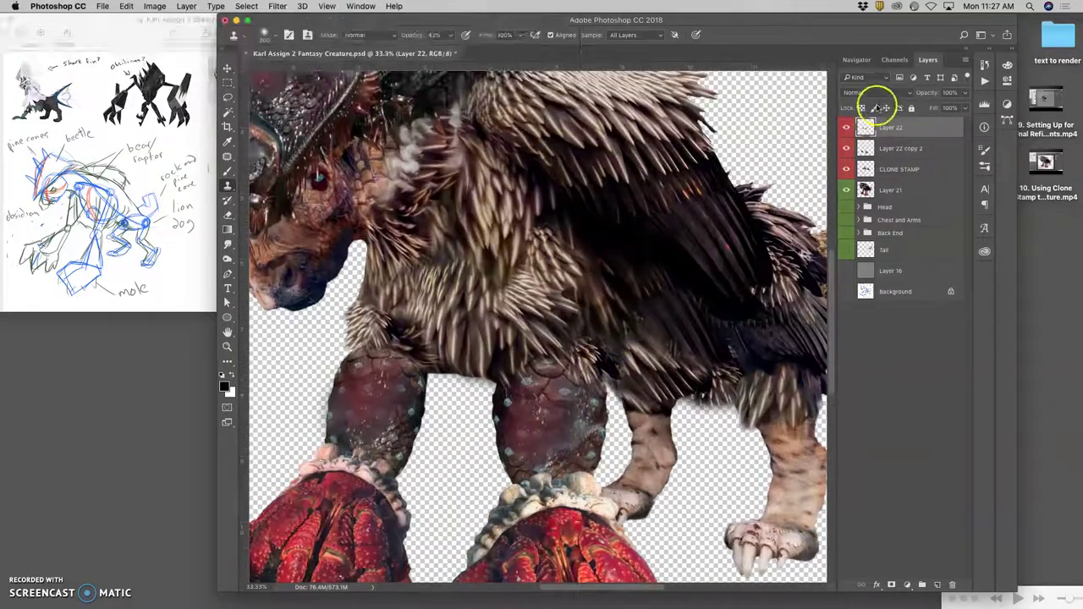
pyautogui.click(874, 92)
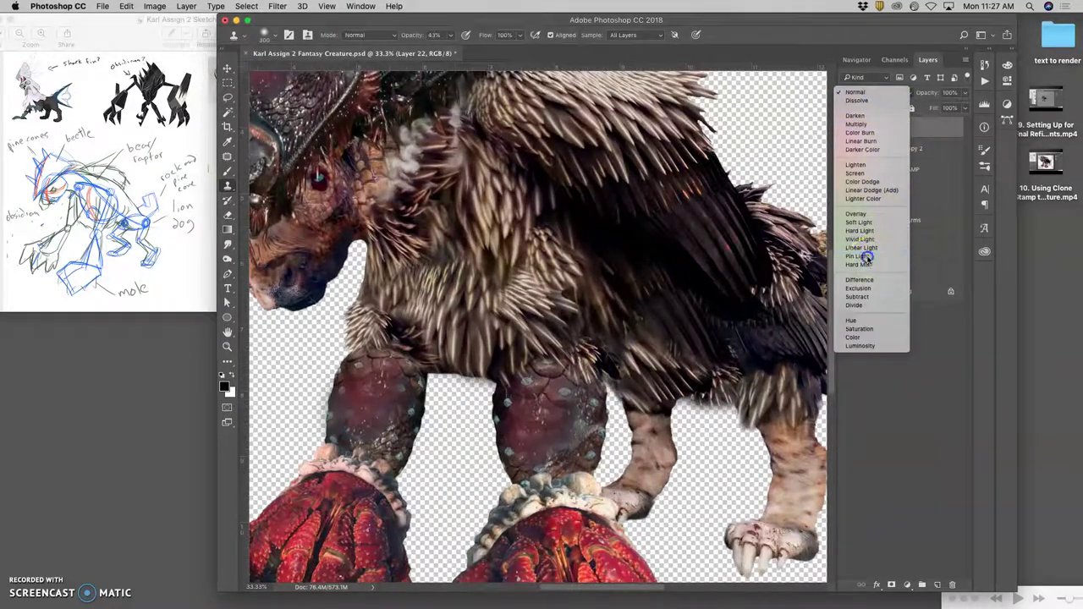
pyautogui.click(870, 257)
pyautogui.click(847, 127)
pyautogui.click(847, 127)
pyautogui.click(848, 127)
pyautogui.click(848, 127)
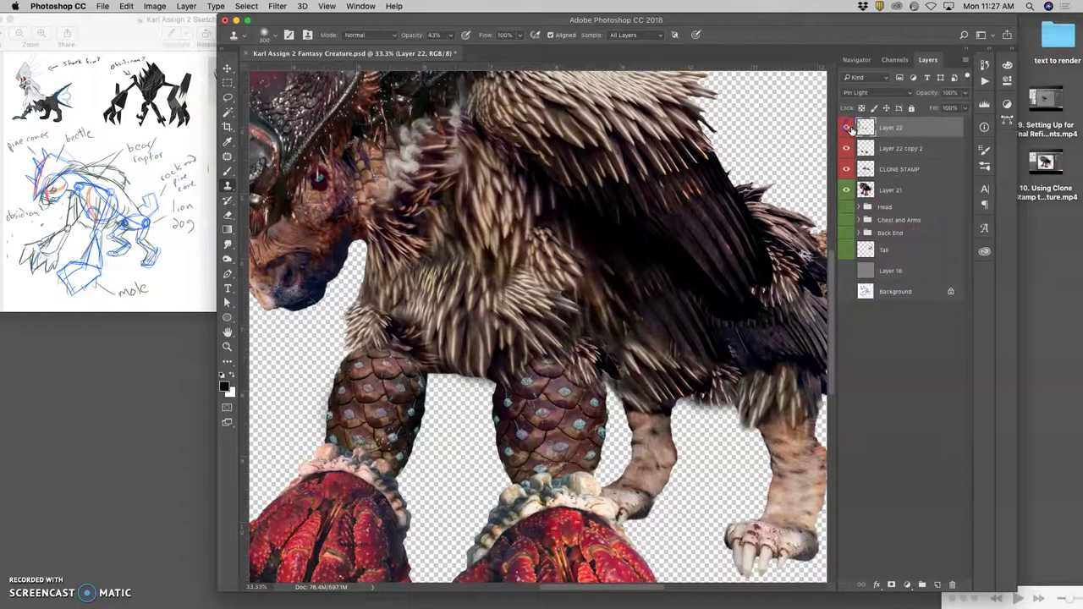
# - Set Layer 22's blend mode to Soft Light and compare the creature with the layer hidden and shown
pyautogui.click(870, 96)
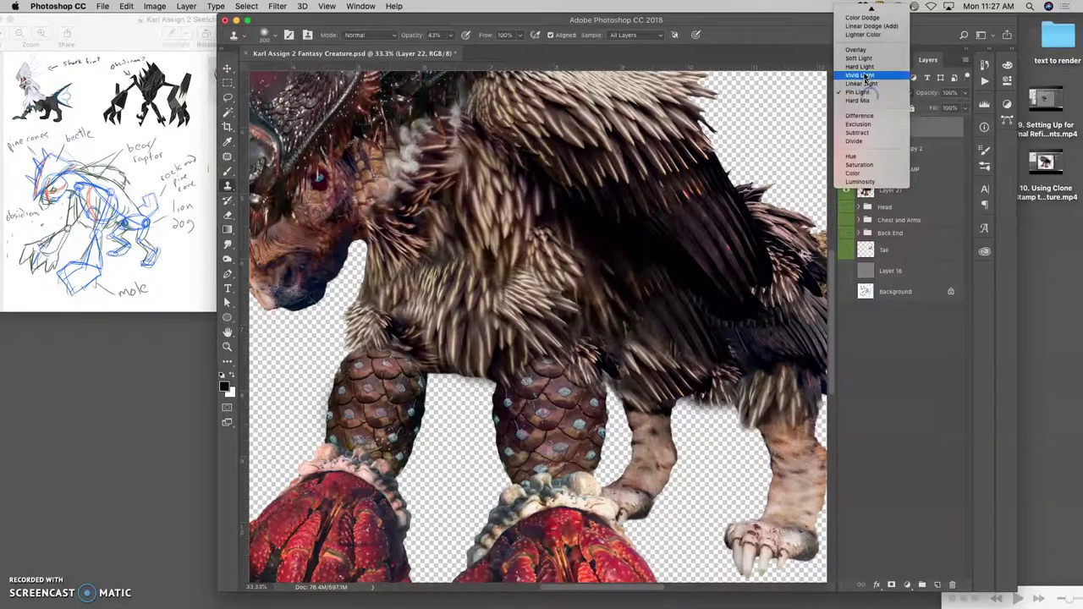
pyautogui.click(863, 66)
pyautogui.click(847, 127)
pyautogui.click(847, 127)
pyautogui.press('super+minus')
pyautogui.press('super+minus')
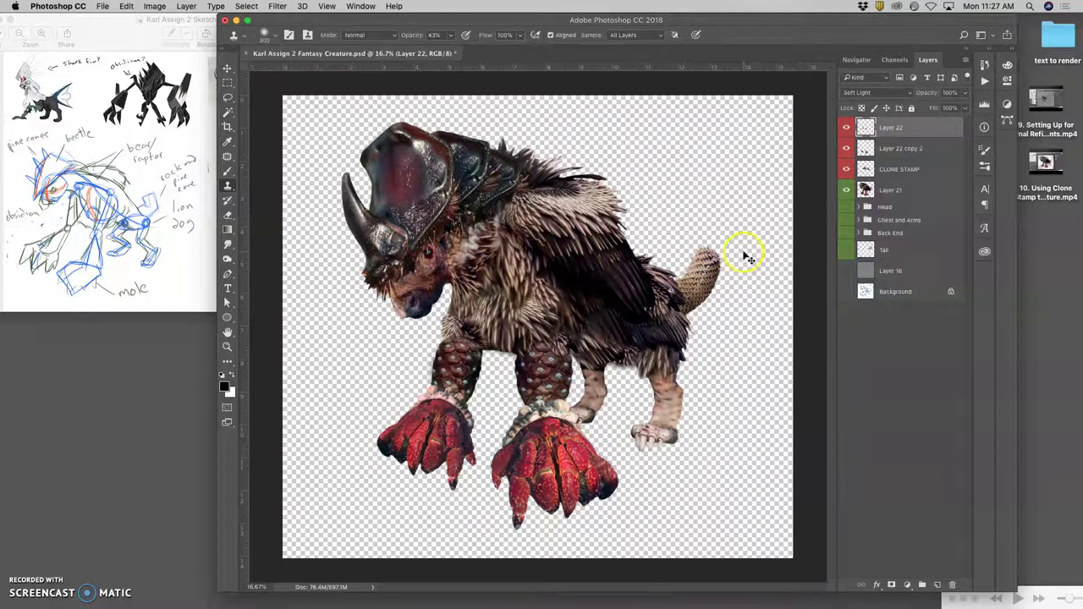
# - Erase excess cloned shell texture around and over both front legs with the Eraser at 26% opacity
pyautogui.press('super+plus')
pyautogui.press('super+plus')
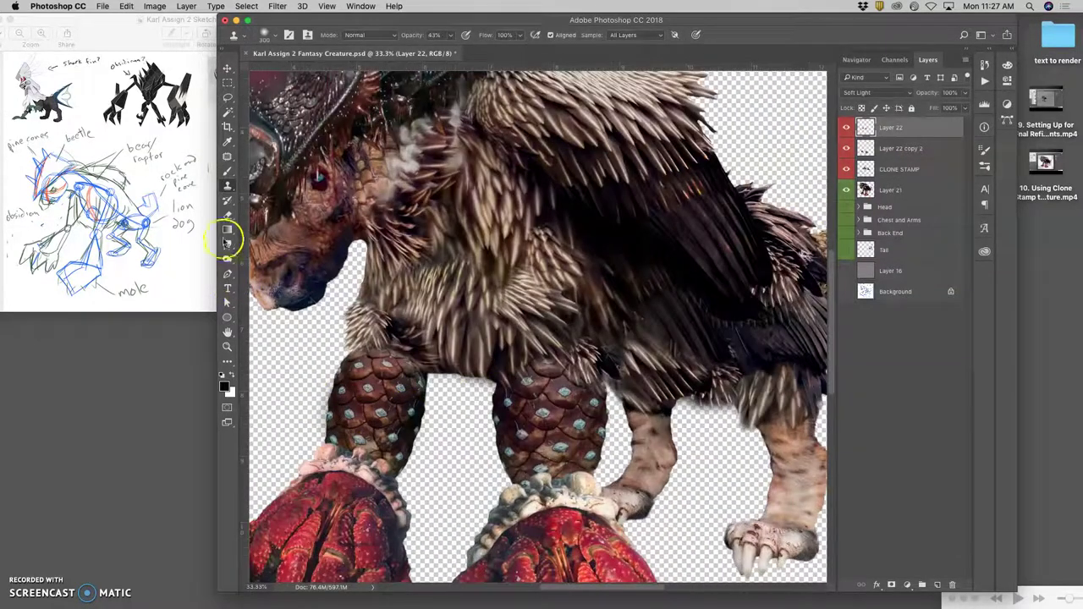
pyautogui.click(226, 215)
pyautogui.moveTo(322, 430); pyautogui.dragTo(321, 415)
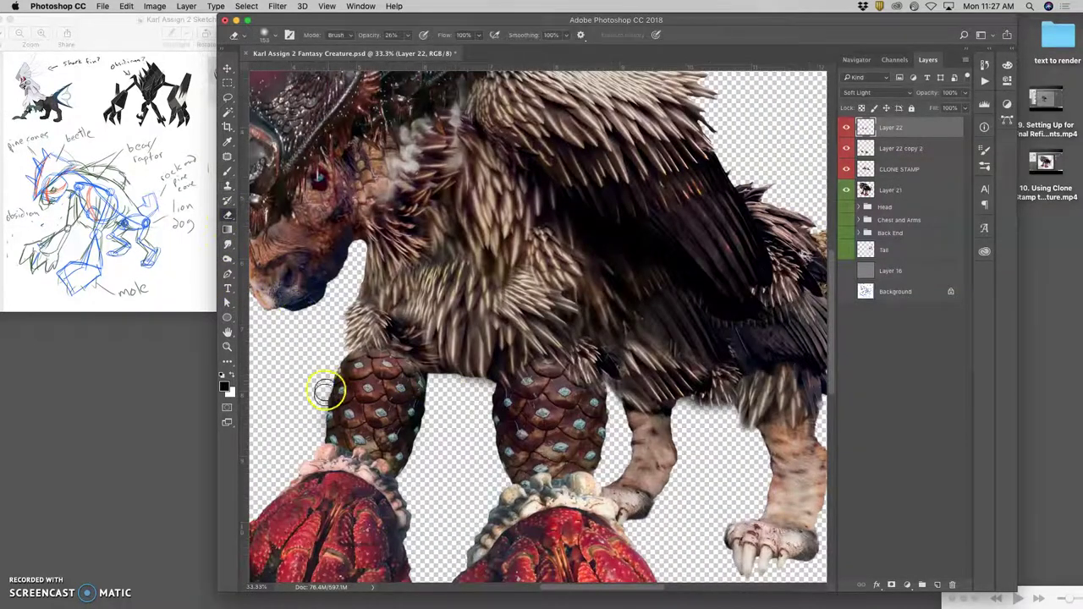
pyautogui.moveTo(332, 366); pyautogui.dragTo(409, 413)
pyautogui.moveTo(582, 388)
pyautogui.mouseDown()
pyautogui.moveTo(543, 423)
pyautogui.moveTo(543, 378)
pyautogui.mouseUp()
pyautogui.moveTo(557, 459)
pyautogui.mouseDown()
pyautogui.moveTo(561, 395)
pyautogui.moveTo(569, 463)
pyautogui.mouseUp()
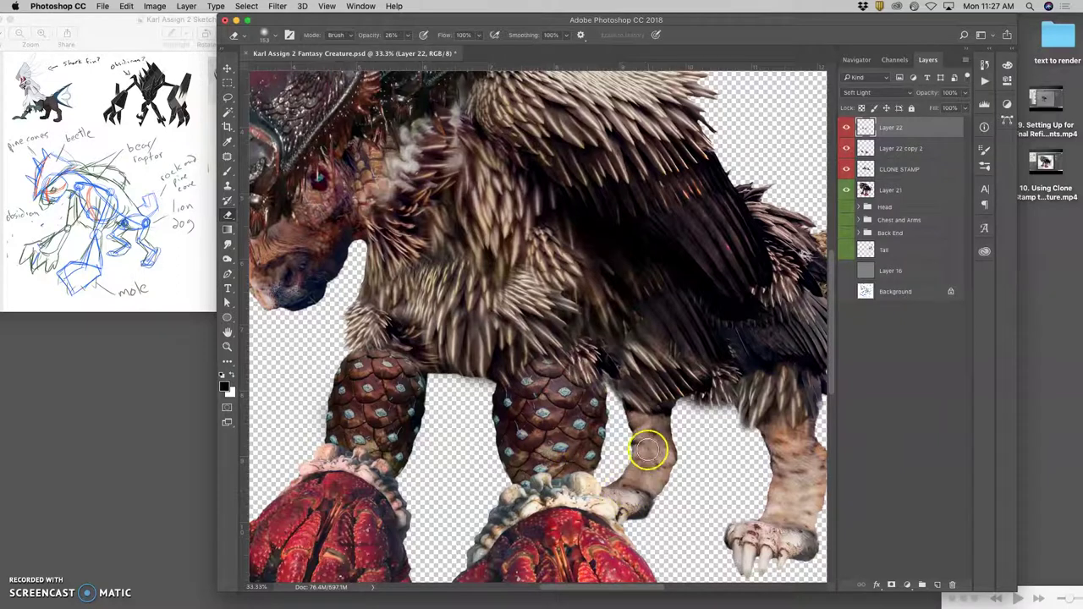
# - Clone dark wing feathers onto the lower chest fur above the front legs with the Clone Stamp at 43% opacity
pyautogui.press('super+minus')
pyautogui.press('super+minus')
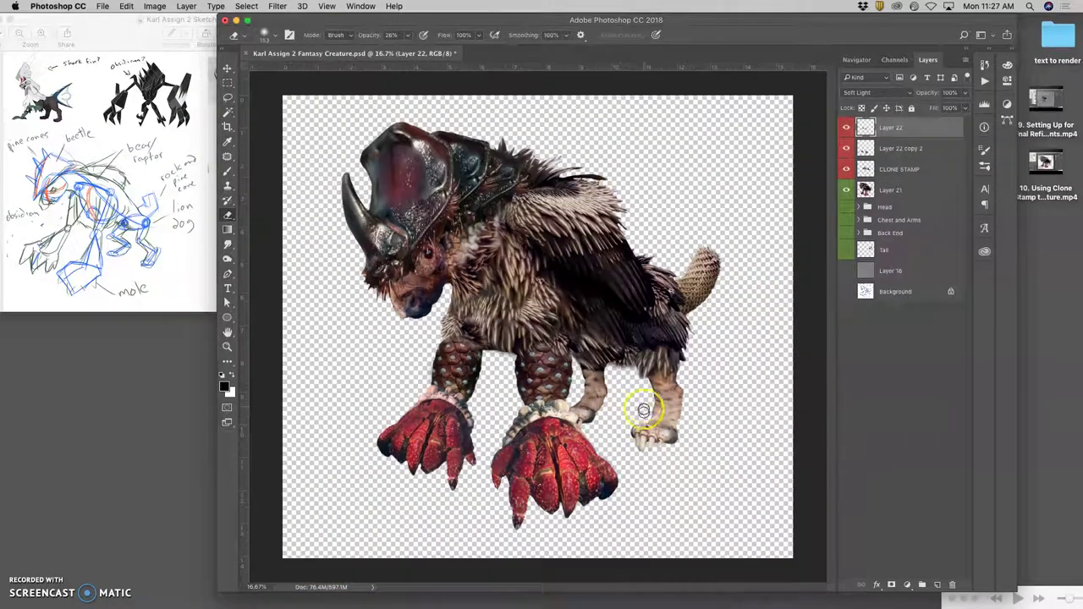
pyautogui.click(229, 186)
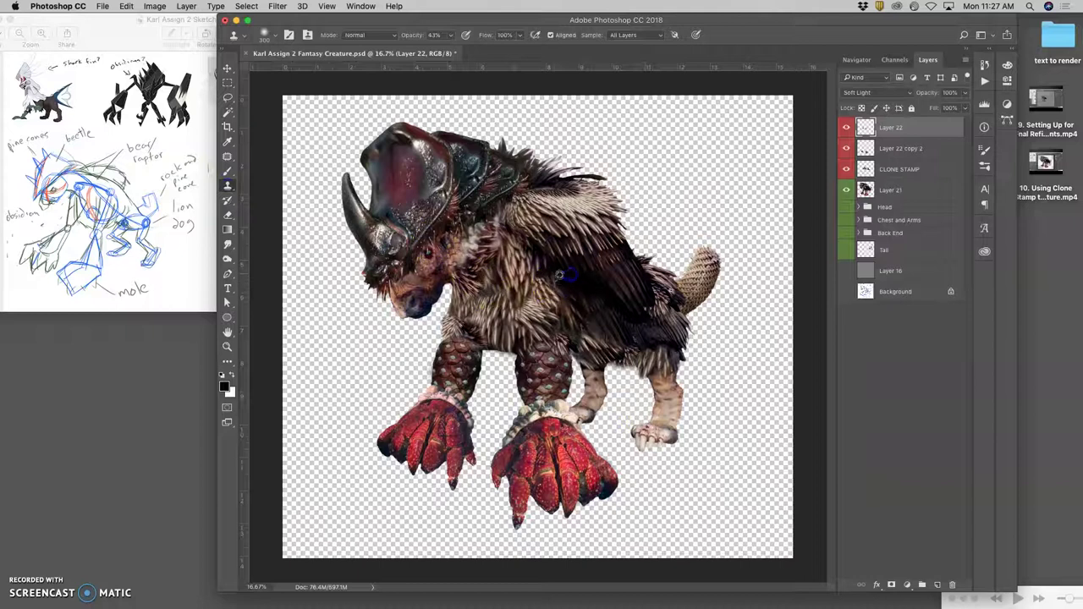
pyautogui.click(499, 335)
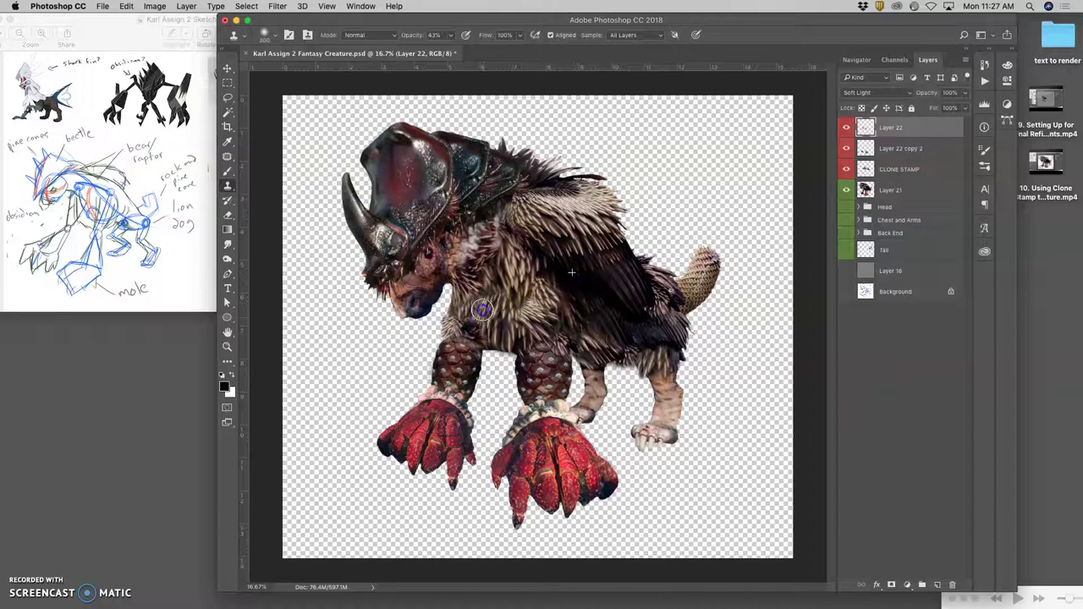
pyautogui.click(585, 291)
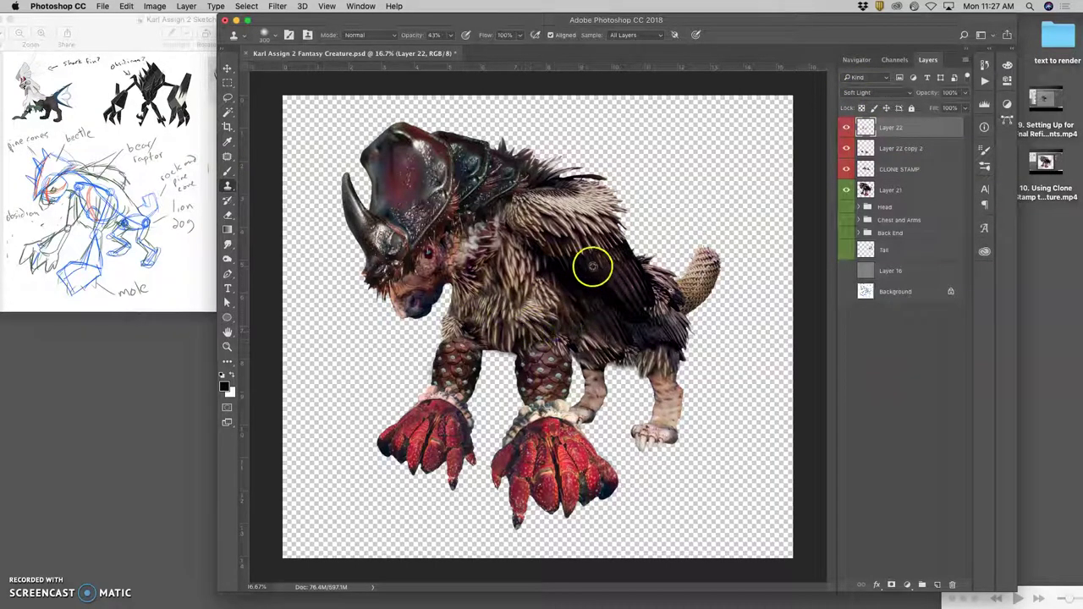
pyautogui.click(503, 336)
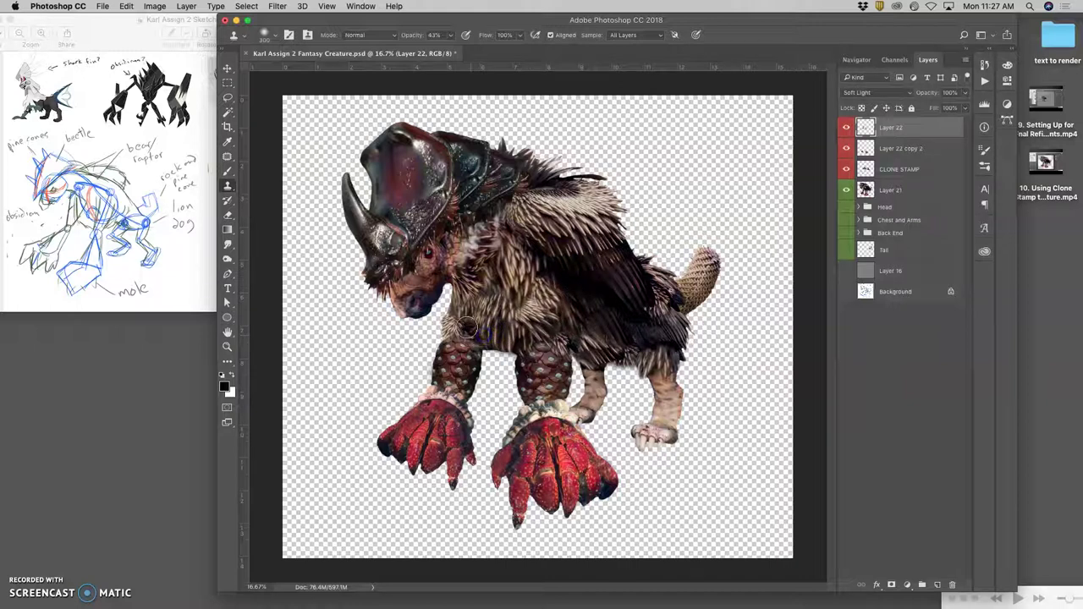
pyautogui.keyDown('alt'); pyautogui.click(579, 282); pyautogui.keyUp('alt')
pyautogui.moveTo(463, 333); pyautogui.dragTo(451, 335)
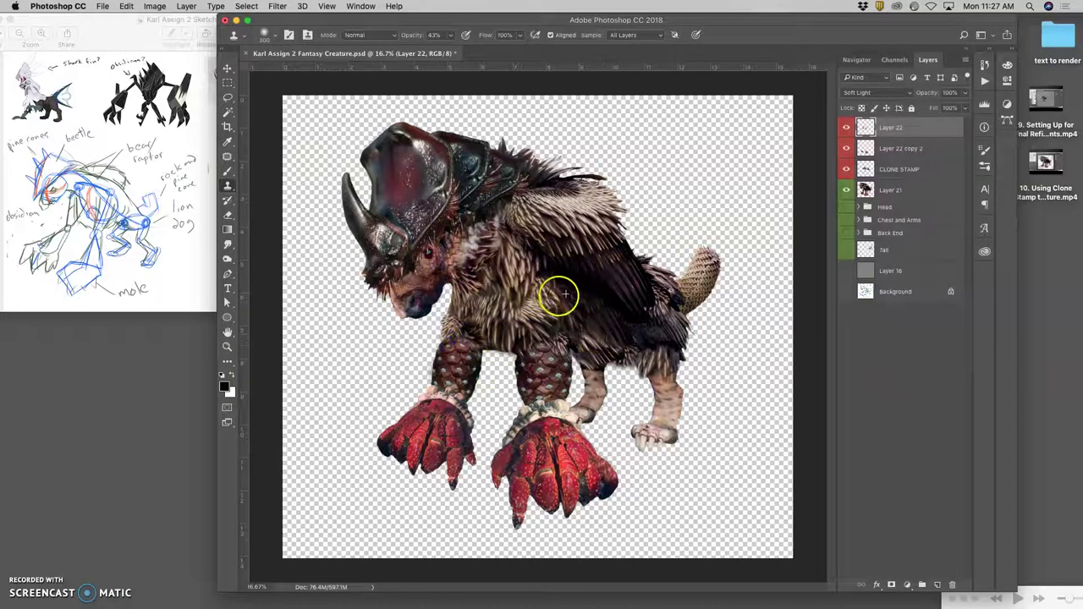
# - Clone dark wing feathers over the belly and hindquarters to deepen their shading
pyautogui.keyDown('alt'); pyautogui.click(597, 292); pyautogui.keyUp('alt')
pyautogui.moveTo(573, 330); pyautogui.dragTo(599, 335)
pyautogui.click(597, 348)
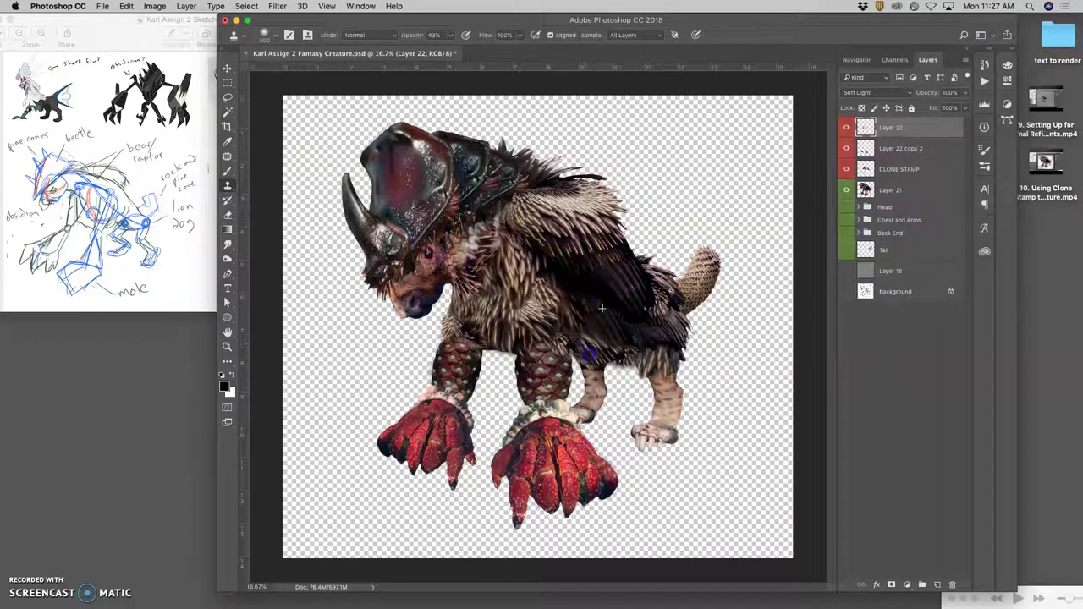
pyautogui.click(641, 314)
pyautogui.click(650, 377)
pyautogui.keyDown('alt'); pyautogui.click(583, 295); pyautogui.keyUp('alt')
pyautogui.click(689, 304)
pyautogui.click(643, 366)
pyautogui.click(630, 369)
# - Clone the dark wing texture over both hind legs and paws, resampling from the wing as needed
pyautogui.click(571, 428)
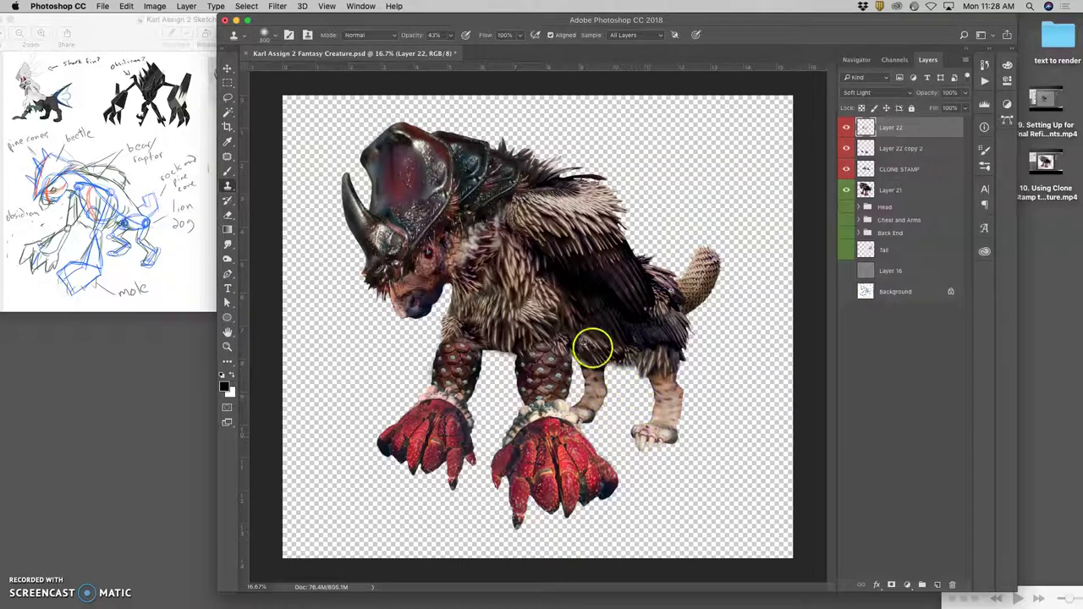
pyautogui.click(673, 414)
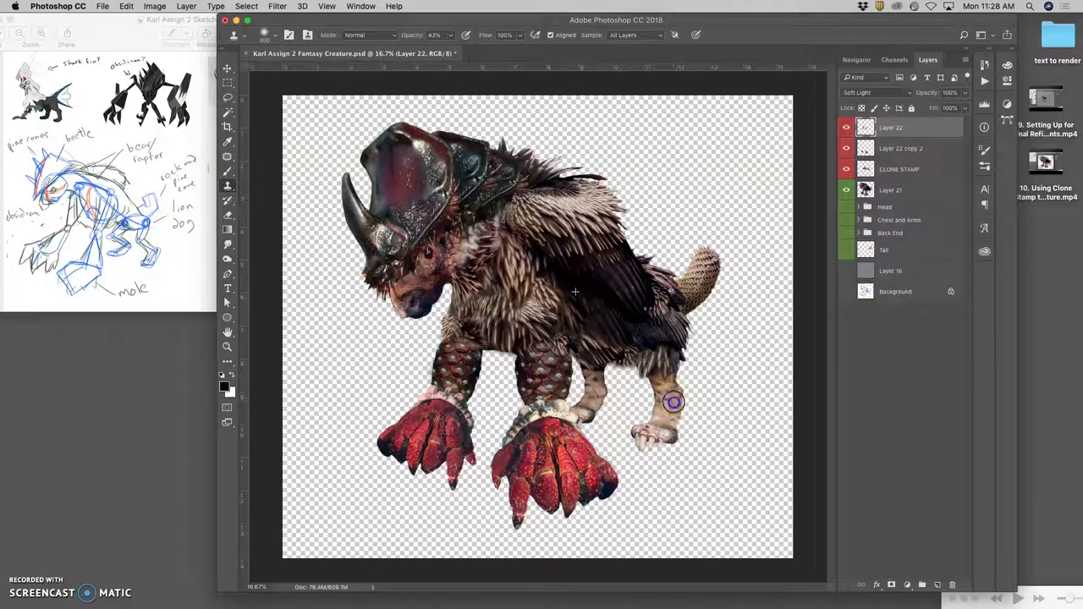
pyautogui.click(648, 434)
pyautogui.keyDown('alt'); pyautogui.click(593, 302); pyautogui.keyUp('alt')
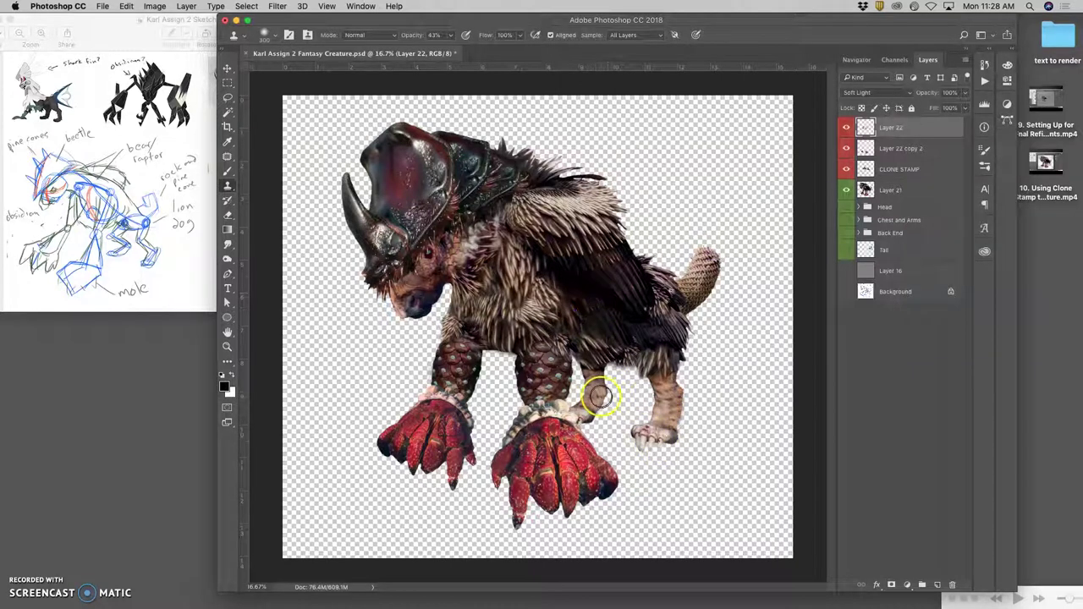
pyautogui.moveTo(594, 401); pyautogui.dragTo(601, 388)
pyautogui.click(572, 413)
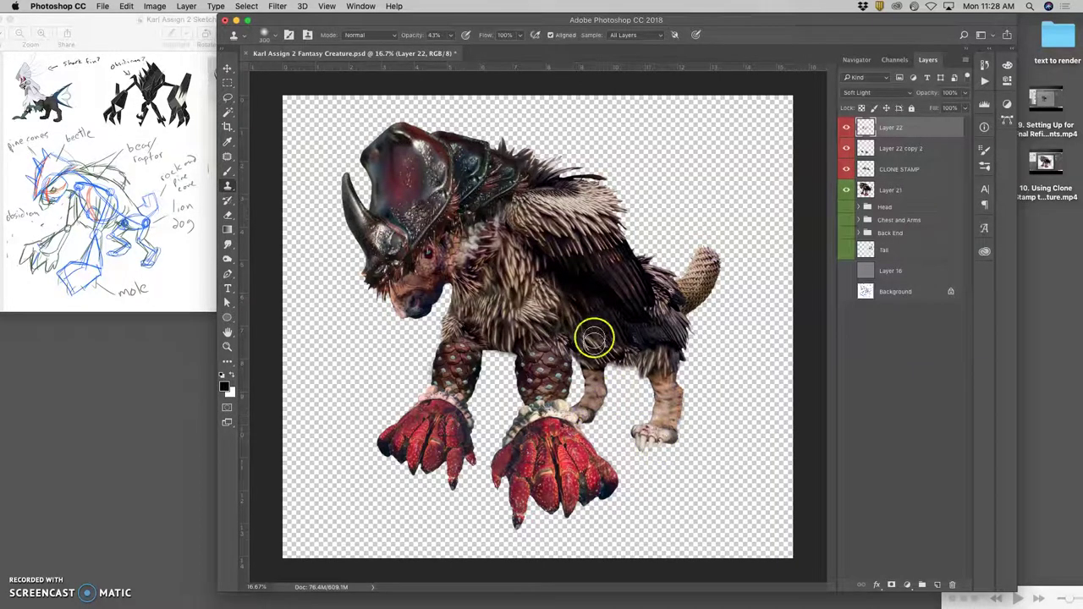
pyautogui.keyDown('alt'); pyautogui.click(583, 294); pyautogui.keyUp('alt')
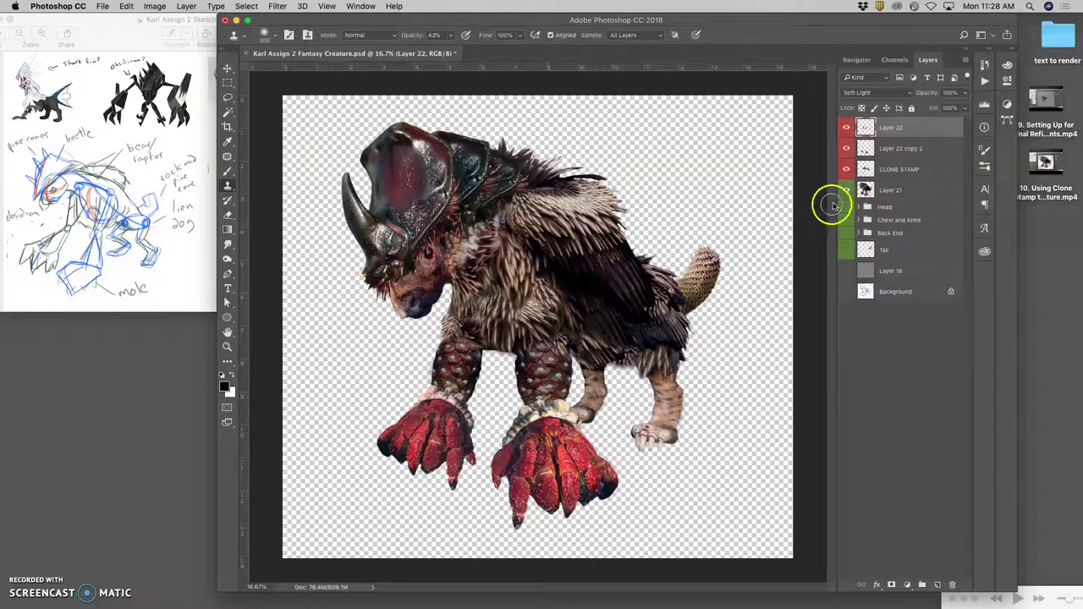
# - Desaturate the pale bumpy cuffs above both claws on Layer 21 with the Sponge tool at 27% flow
pyautogui.click(889, 191)
pyautogui.moveTo(227, 260); pyautogui.dragTo(258, 281)
pyautogui.moveTo(446, 396); pyautogui.dragTo(428, 399)
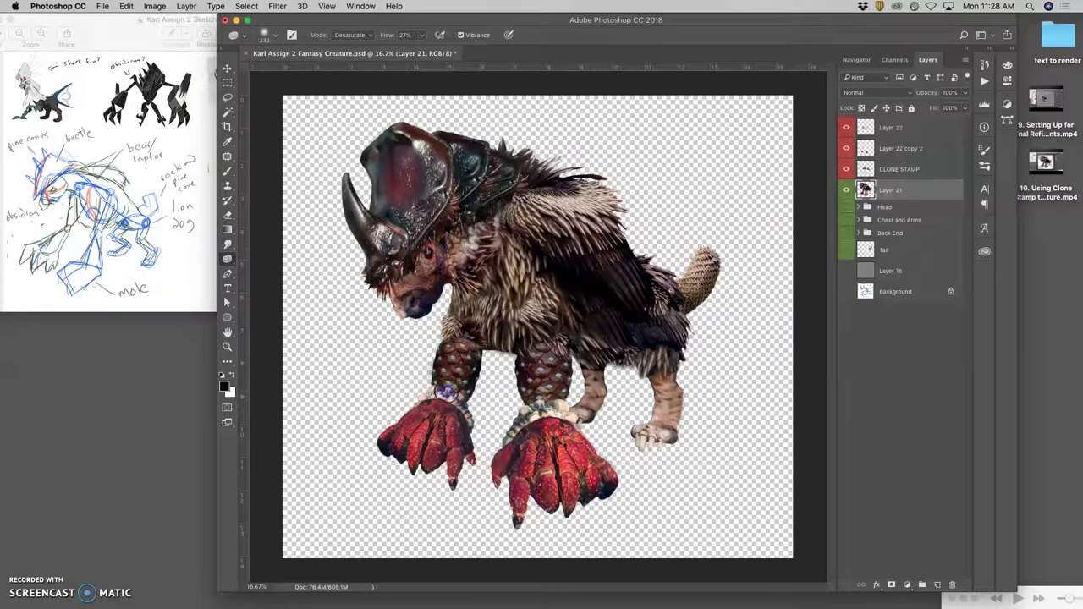
pyautogui.moveTo(497, 392); pyautogui.dragTo(538, 410)
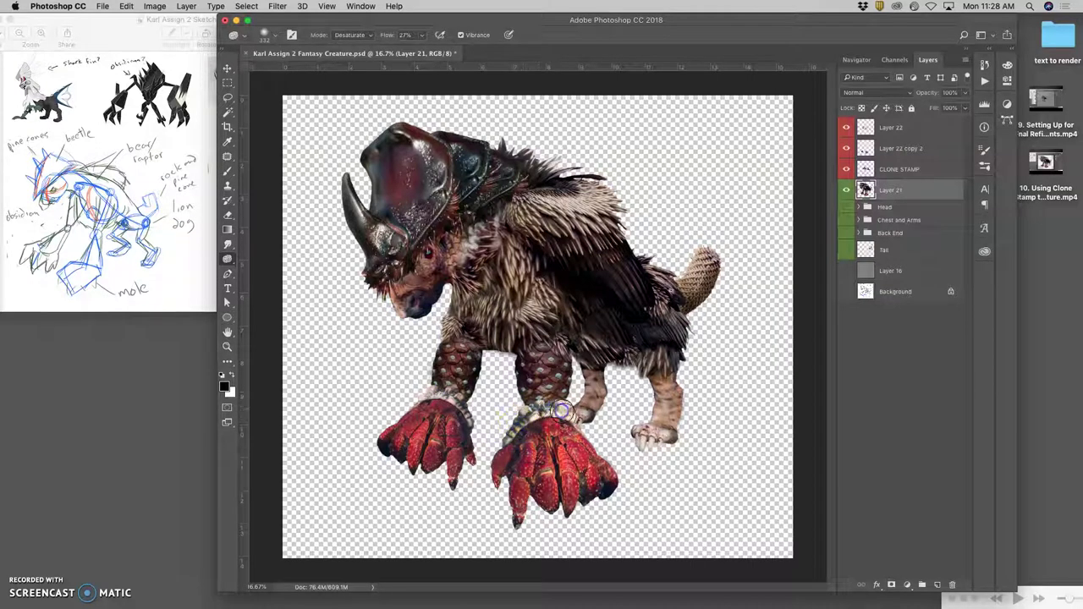
# - Burn the pale cuffs above both claws at 22% exposure, using the Midtones and Highlights ranges
pyautogui.moveTo(231, 263); pyautogui.dragTo(267, 255)
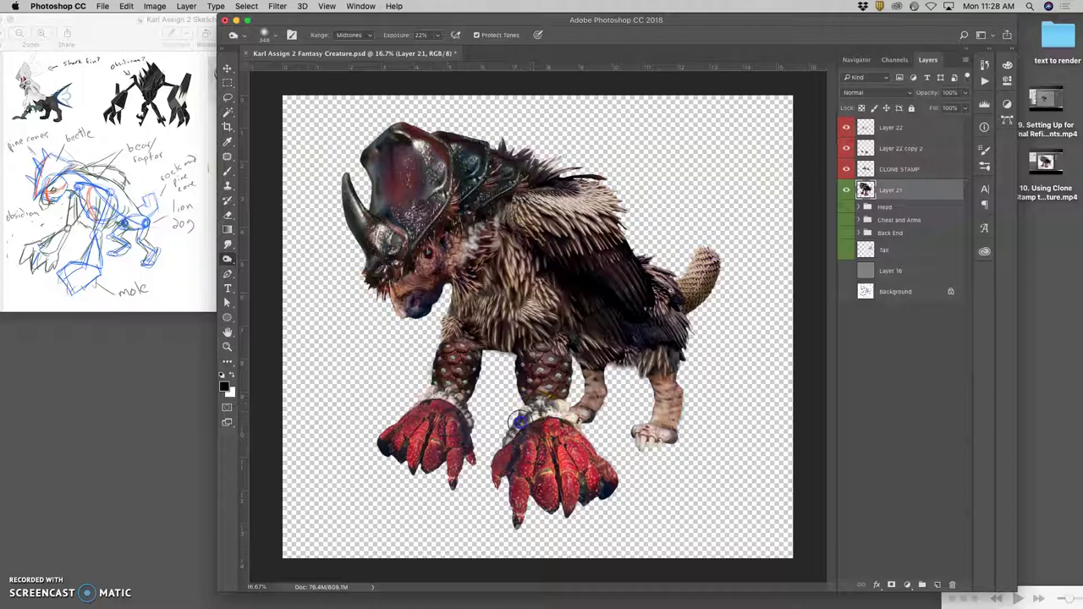
pyautogui.moveTo(558, 409); pyautogui.dragTo(544, 432)
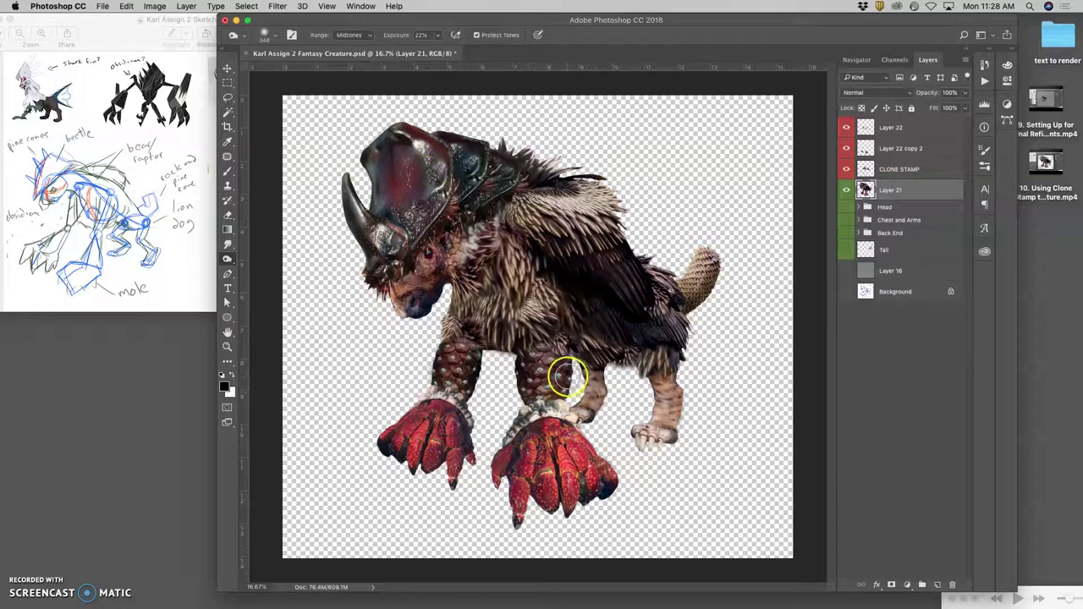
pyautogui.click(355, 35)
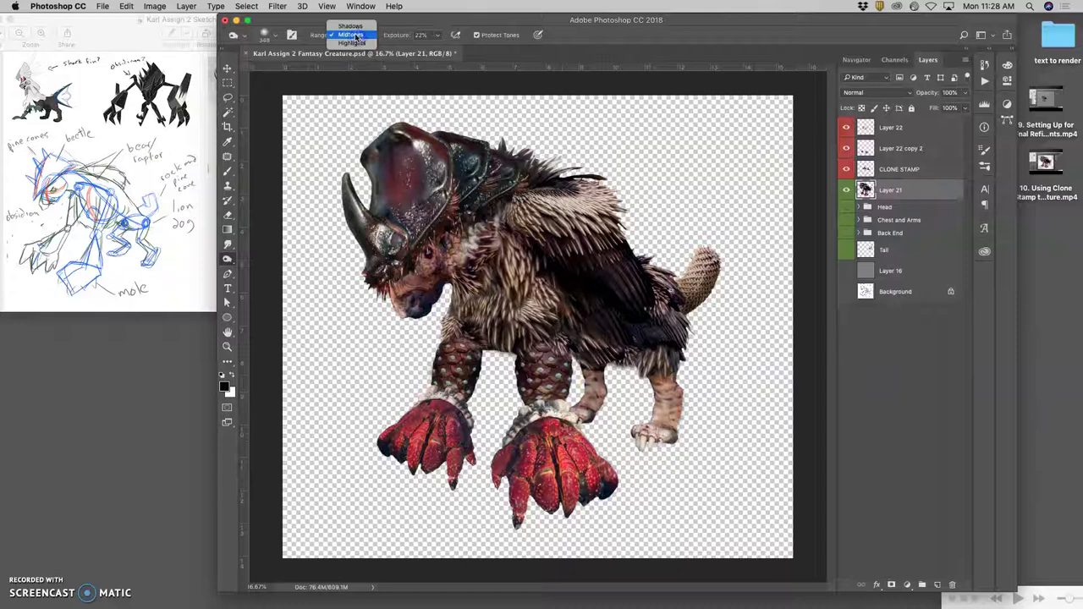
pyautogui.click(351, 42)
pyautogui.click(572, 414)
pyautogui.click(423, 392)
pyautogui.moveTo(526, 425)
pyautogui.mouseDown()
pyautogui.moveTo(566, 428)
pyautogui.moveTo(530, 415)
pyautogui.mouseUp()
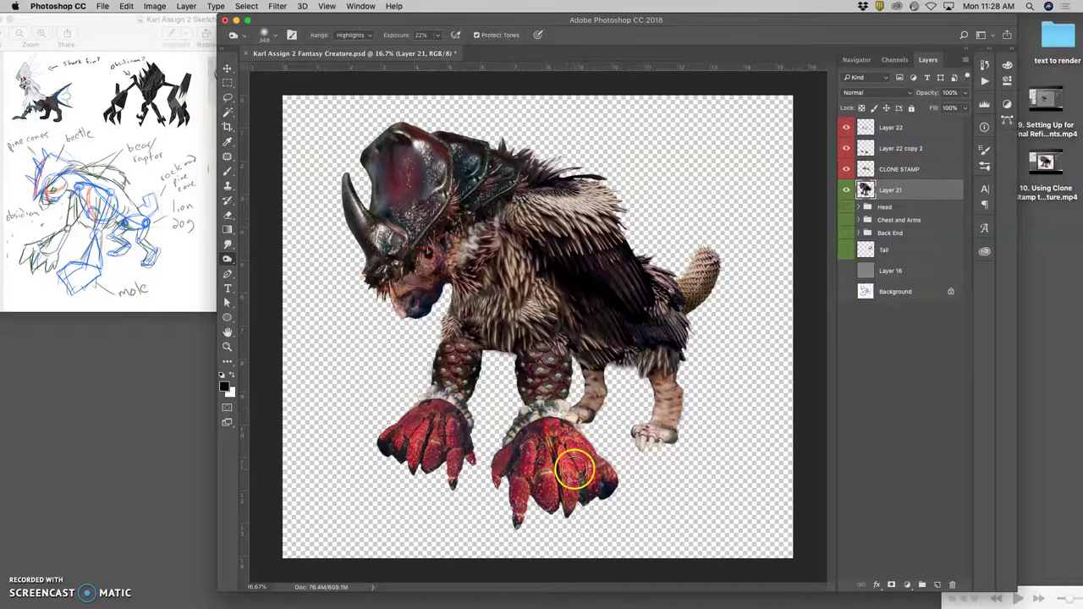
# - Burn the highlights of the large claw, the pale neck fur and the front edge of the chest
pyautogui.press('super+plus')
pyautogui.moveTo(690, 486)
pyautogui.mouseDown()
pyautogui.moveTo(734, 483)
pyautogui.moveTo(606, 459)
pyautogui.mouseUp()
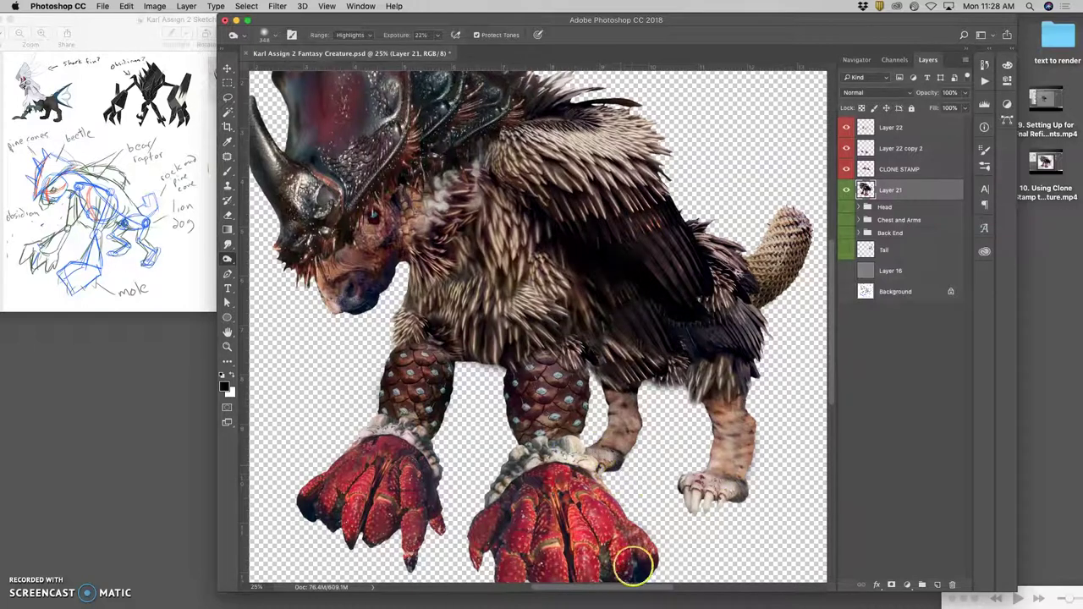
pyautogui.press('super+minus')
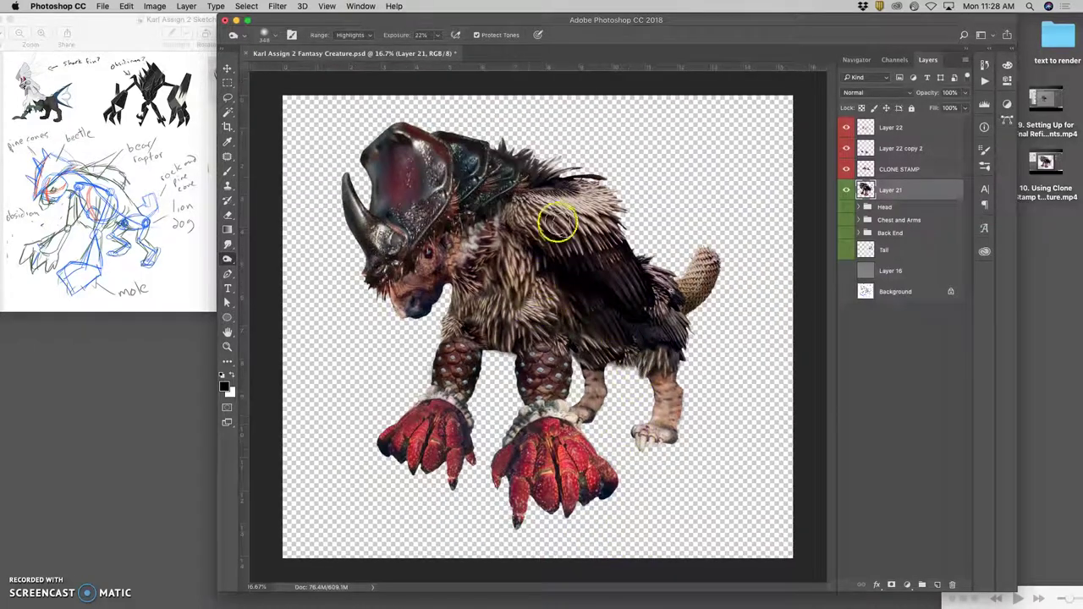
pyautogui.click(473, 250)
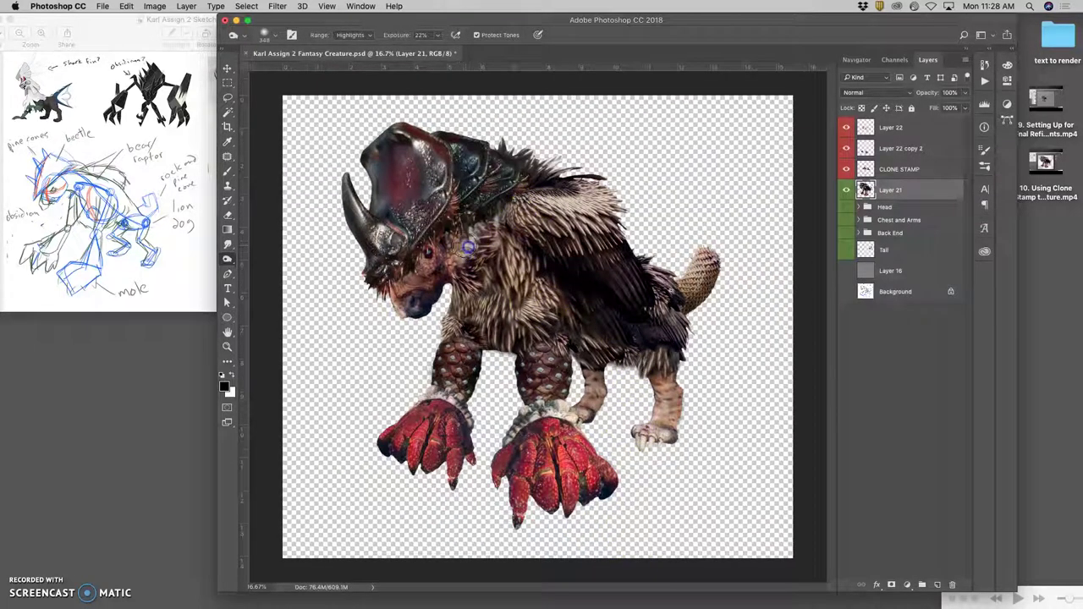
pyautogui.moveTo(420, 346)
pyautogui.mouseDown()
pyautogui.moveTo(433, 306)
pyautogui.moveTo(409, 277)
pyautogui.moveTo(390, 307)
pyautogui.moveTo(392, 297)
pyautogui.moveTo(423, 307)
pyautogui.mouseUp()
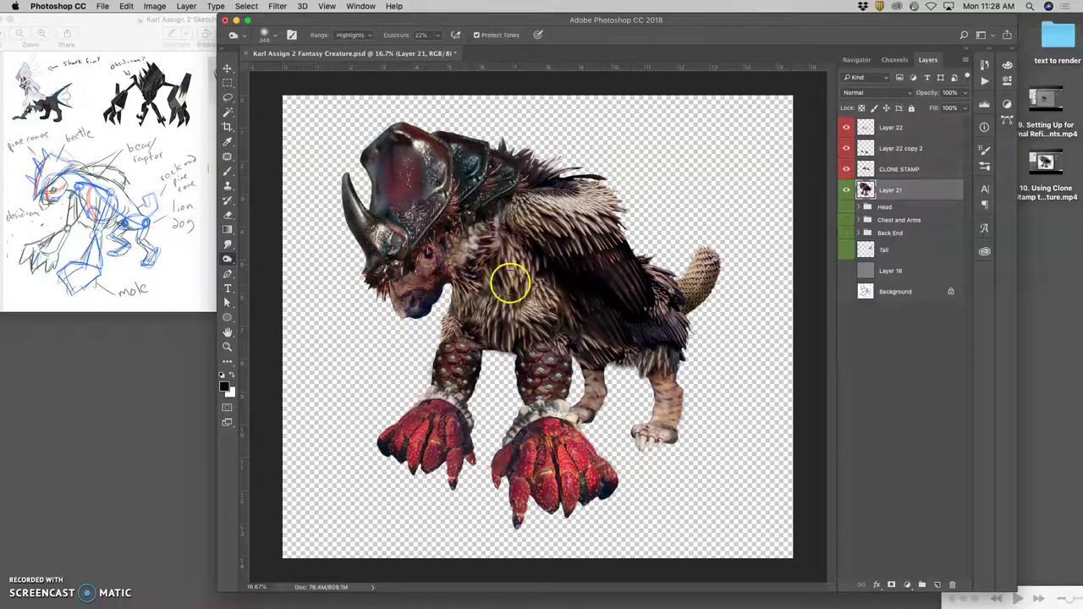
# - Show the grey Layer 16 backdrop and burn the highlights on the tail
pyautogui.press('super+minus')
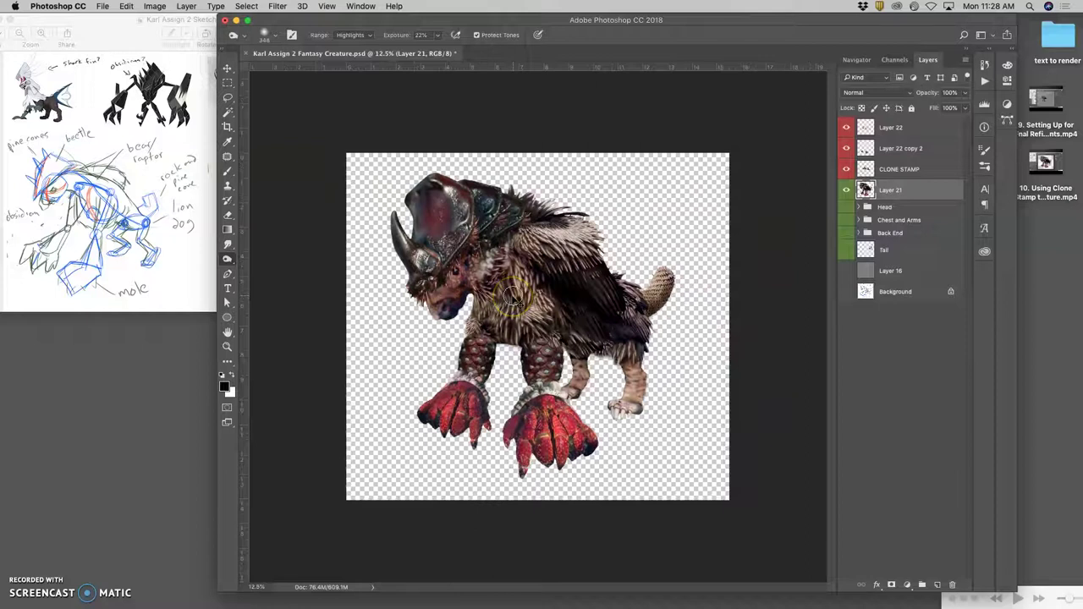
pyautogui.click(846, 271)
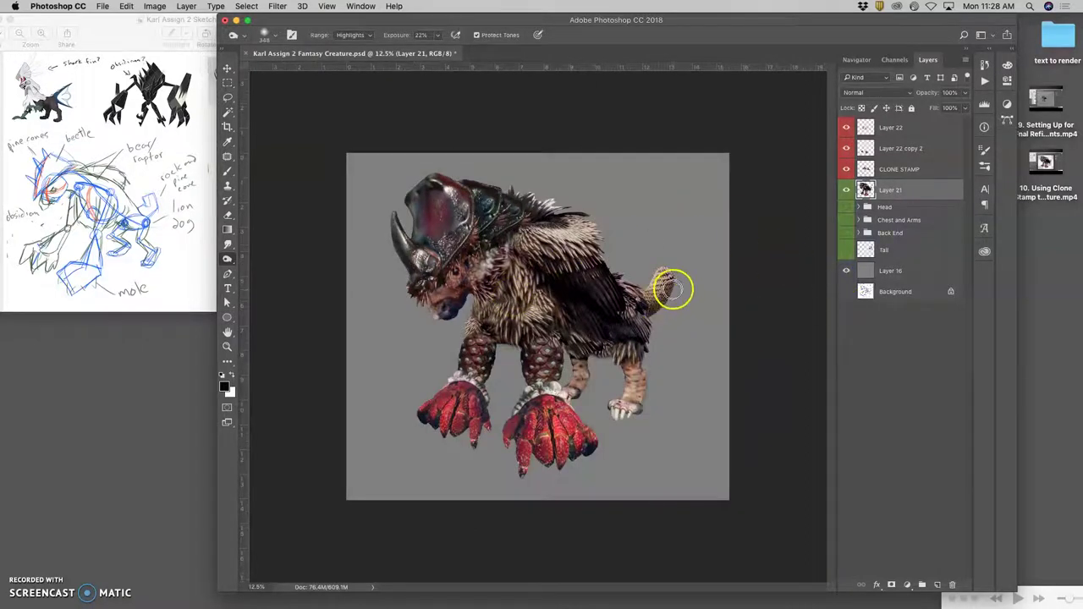
pyautogui.moveTo(655, 301)
pyautogui.mouseDown()
pyautogui.moveTo(638, 317)
pyautogui.moveTo(650, 289)
pyautogui.mouseUp()
# - Compare the chest fur's lower edge with the CLONE STAMP layer and the Layer 22 layers hidden and shown
pyautogui.press('super+plus')
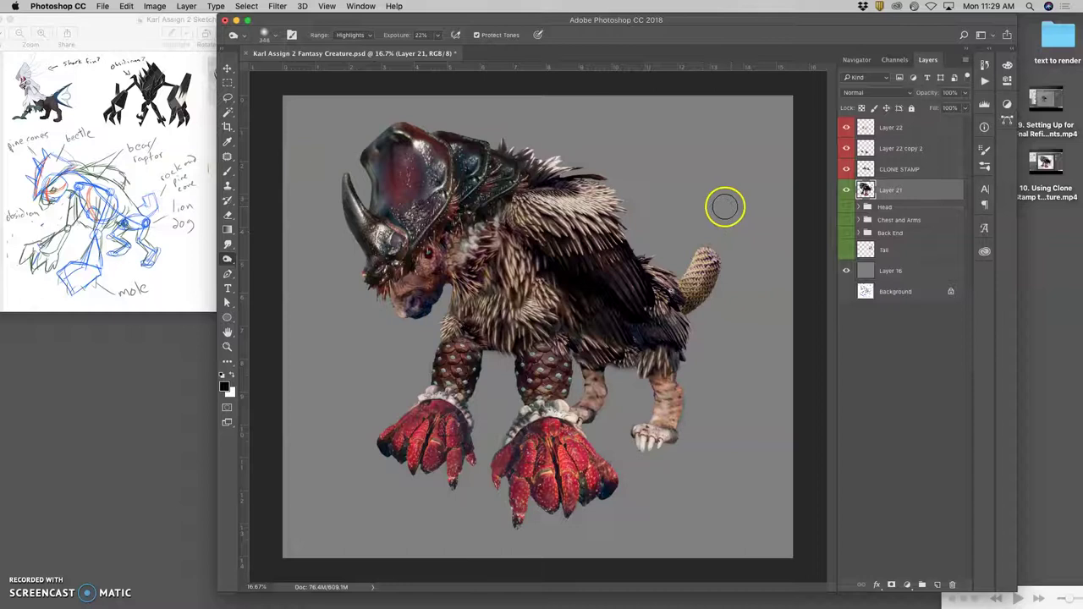
pyautogui.press('super+plus')
pyautogui.press('super+plus')
pyautogui.press('super+plus')
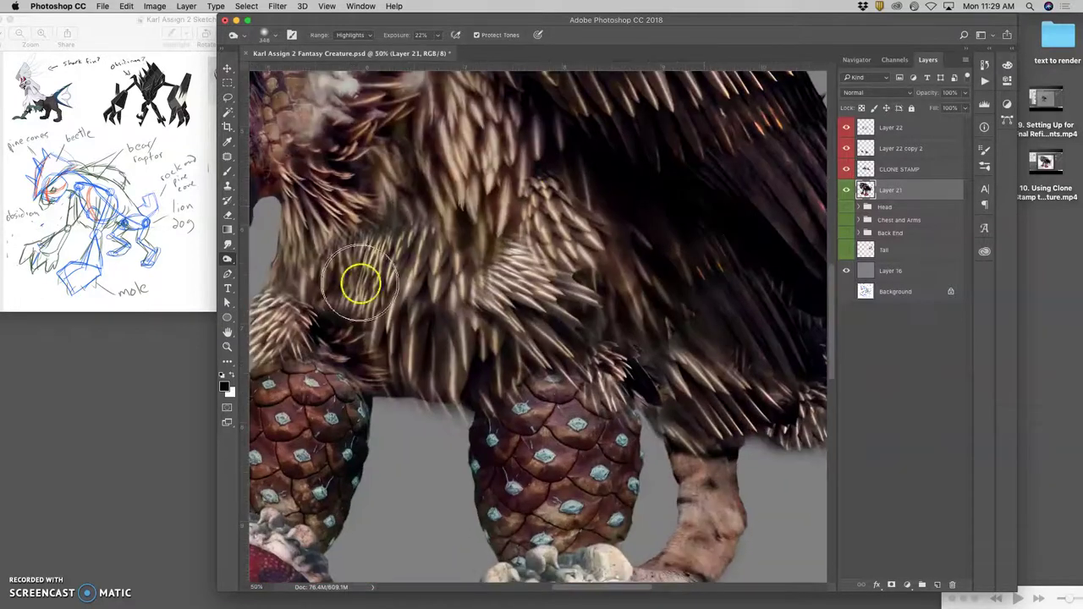
pyautogui.click(847, 169)
pyautogui.click(847, 169)
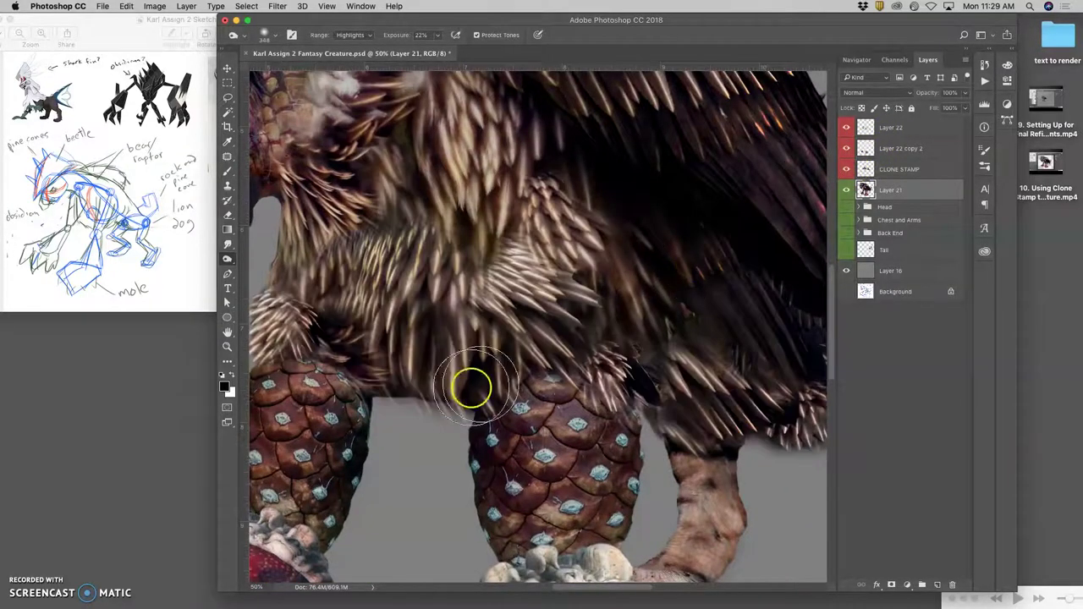
pyautogui.click(846, 147)
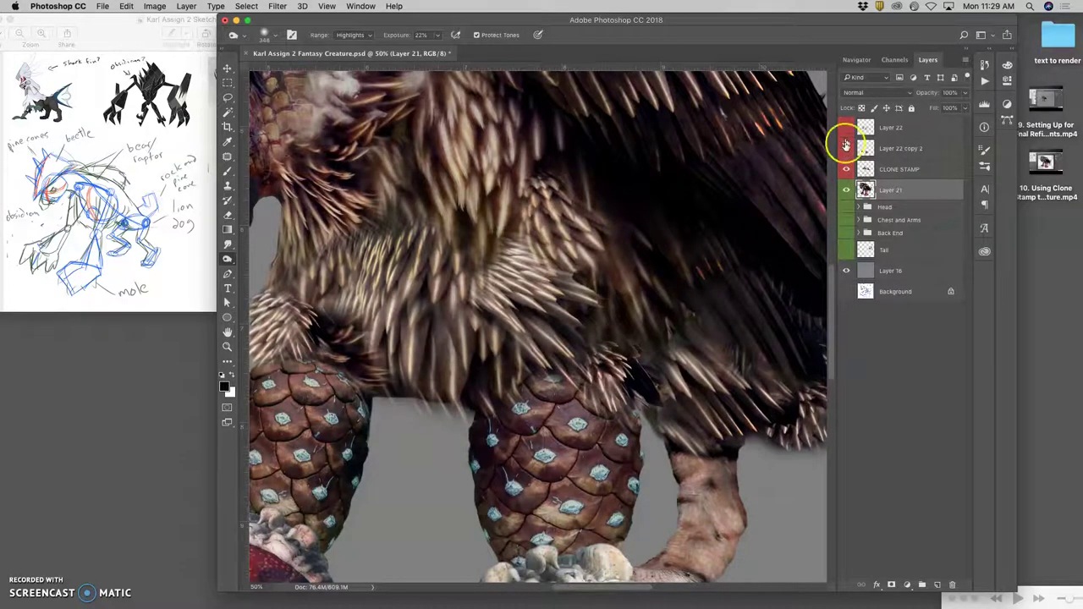
pyautogui.click(846, 148)
pyautogui.click(846, 169)
pyautogui.click(847, 169)
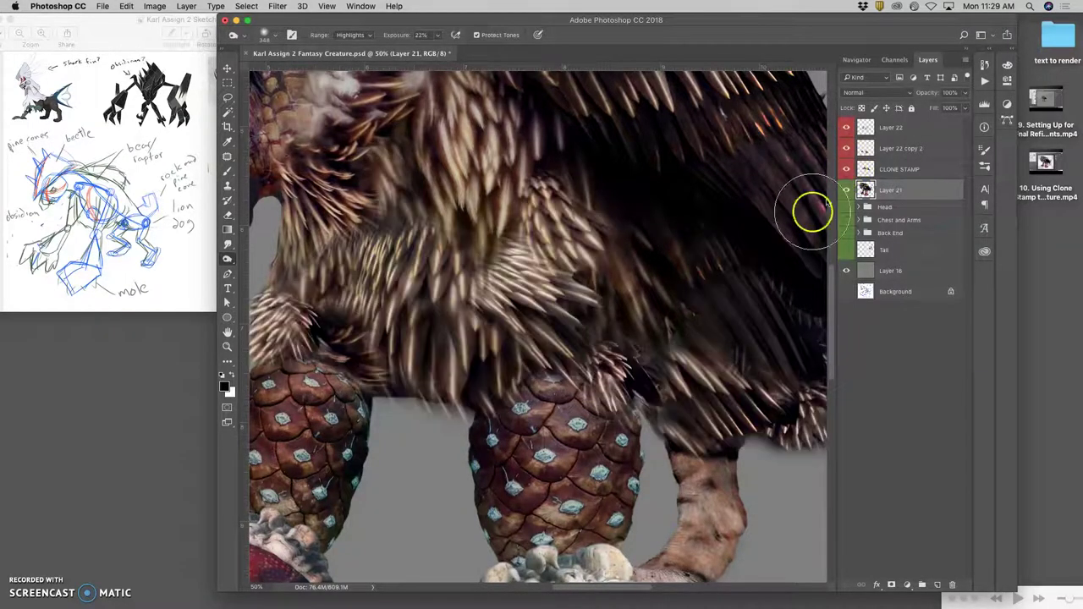
# - Lasso the stray fringe below the chest fur between the front legs and delete it from the CLONE STAMP layer
pyautogui.click(227, 97)
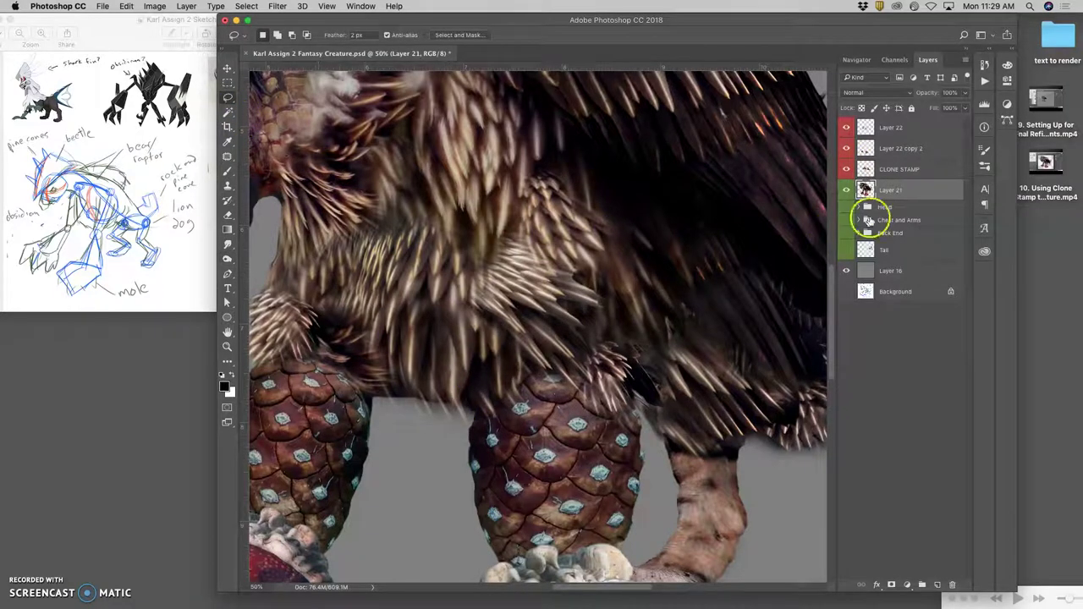
pyautogui.click(899, 169)
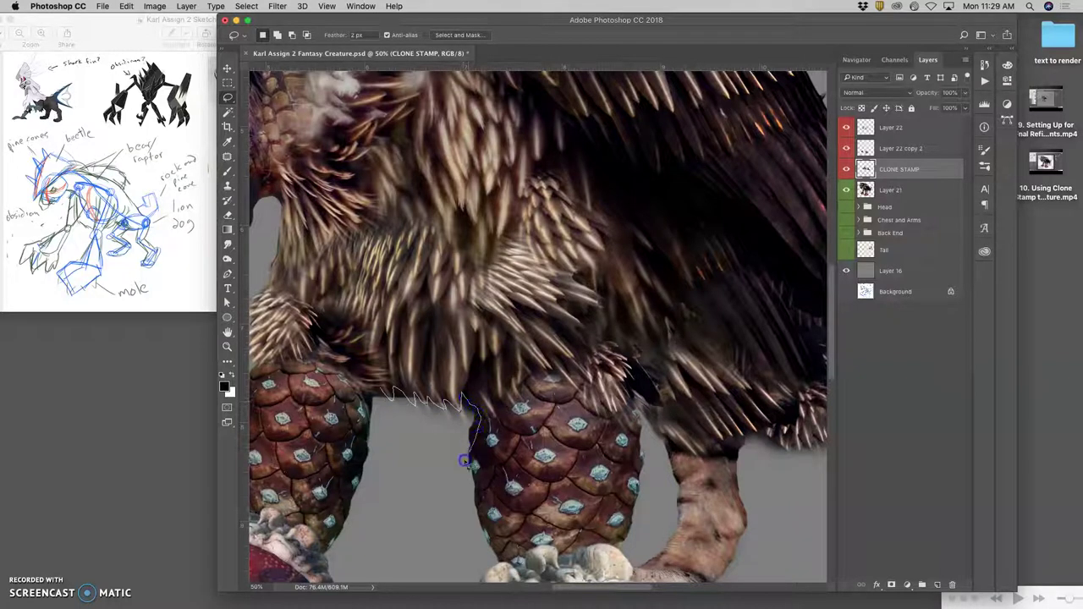
pyautogui.moveTo(382, 429); pyautogui.dragTo(371, 415)
pyautogui.press('Delete')
pyautogui.click(394, 484)
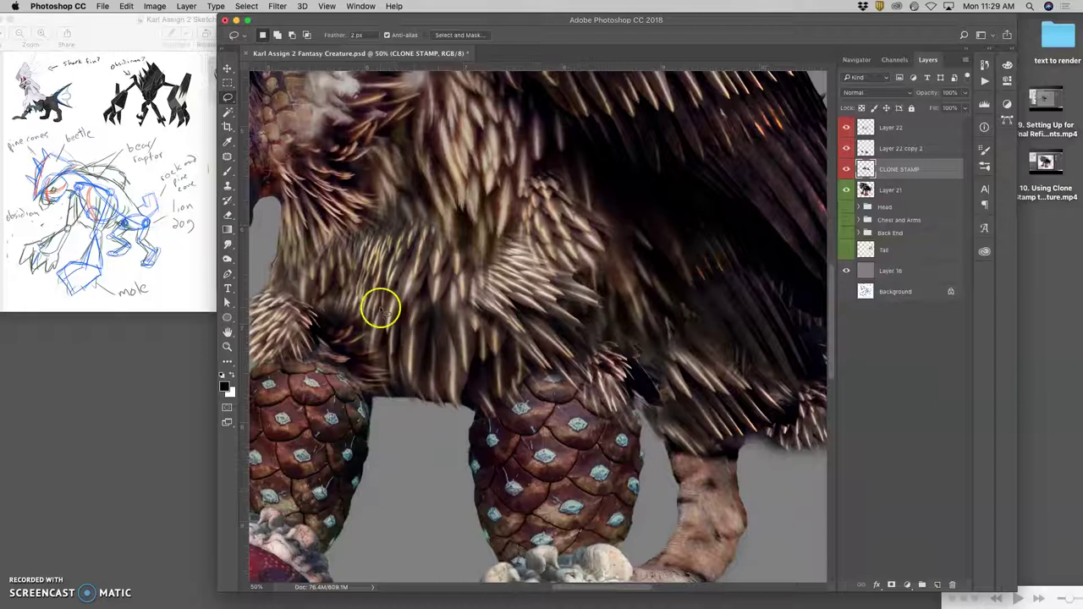
# - Try to delete the shading spill in front of the chest, beneath the jaw, from the CLONE STAMP layer
pyautogui.hscroll(-5, 380, 308)
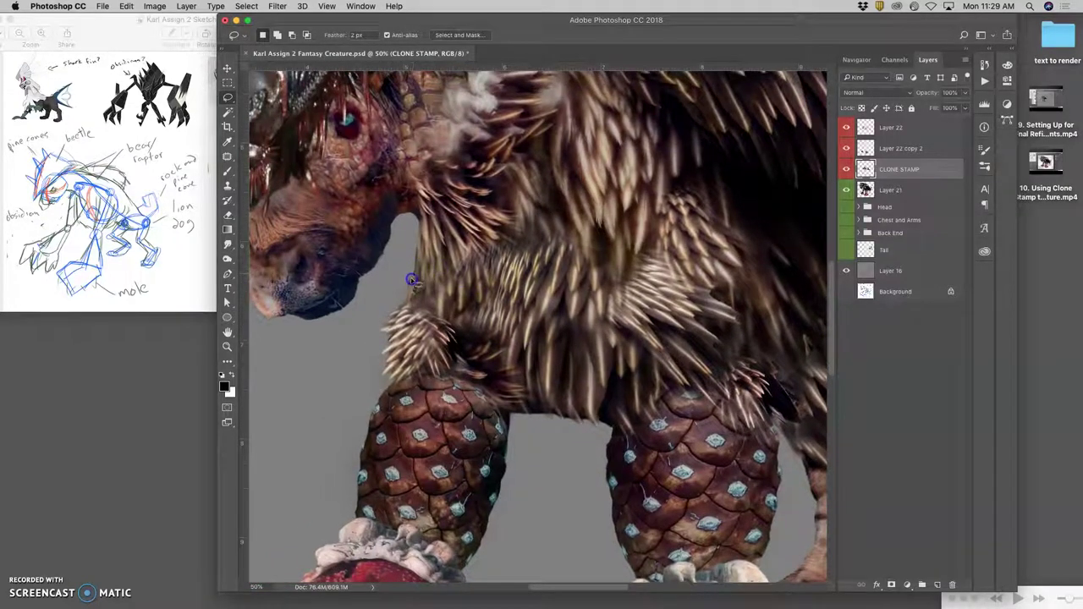
pyautogui.press('Delete')
pyautogui.click(423, 308)
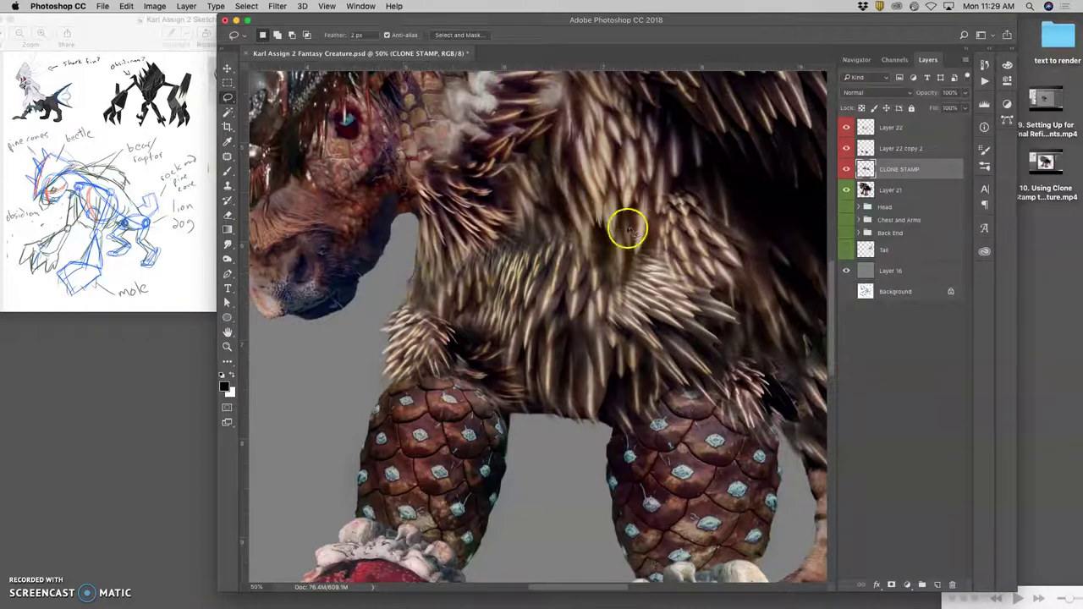
pyautogui.press('super+z')
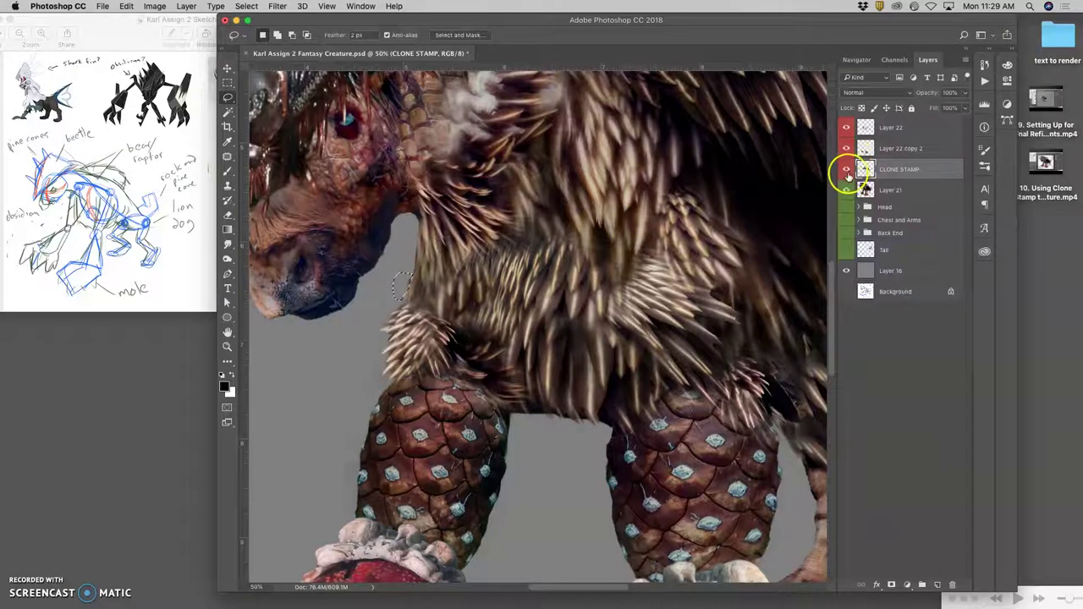
# - Hide and reshow Layer 21 to check the area beneath the jaw, and make that layer active
pyautogui.click(847, 189)
pyautogui.click(848, 190)
pyautogui.click(890, 190)
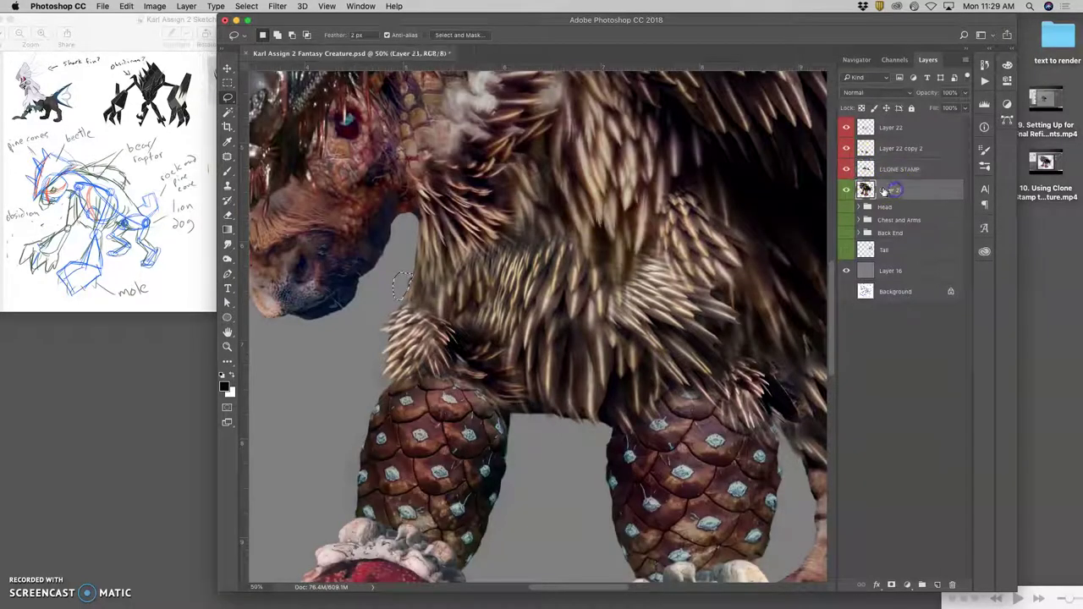
# - Inspect the edges of the back, tail and hindquarters for stray fringe, comparing them with the CLONE STAMP layer hidden
pyautogui.moveTo(558, 242); pyautogui.dragTo(681, 415)
pyautogui.moveTo(520, 264); pyautogui.dragTo(522, 406)
pyautogui.moveTo(631, 342)
pyautogui.mouseDown()
pyautogui.moveTo(386, 280)
pyautogui.moveTo(602, 323)
pyautogui.moveTo(566, 307)
pyautogui.mouseUp()
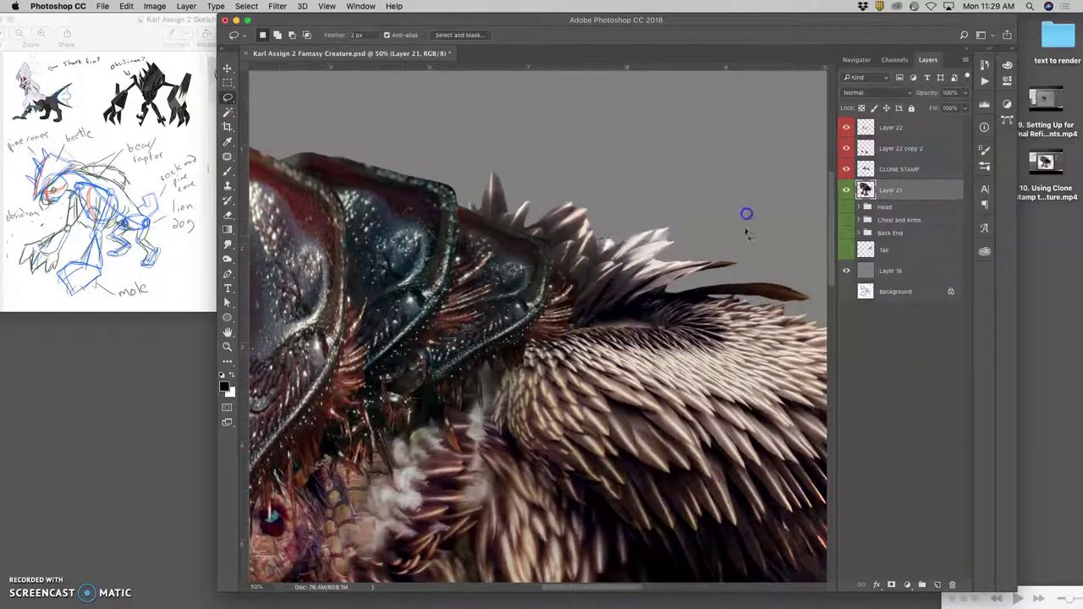
pyautogui.scroll(-10, 573, 235)
pyautogui.scroll(-7, 603, 343)
pyautogui.hscroll(2, 603, 343)
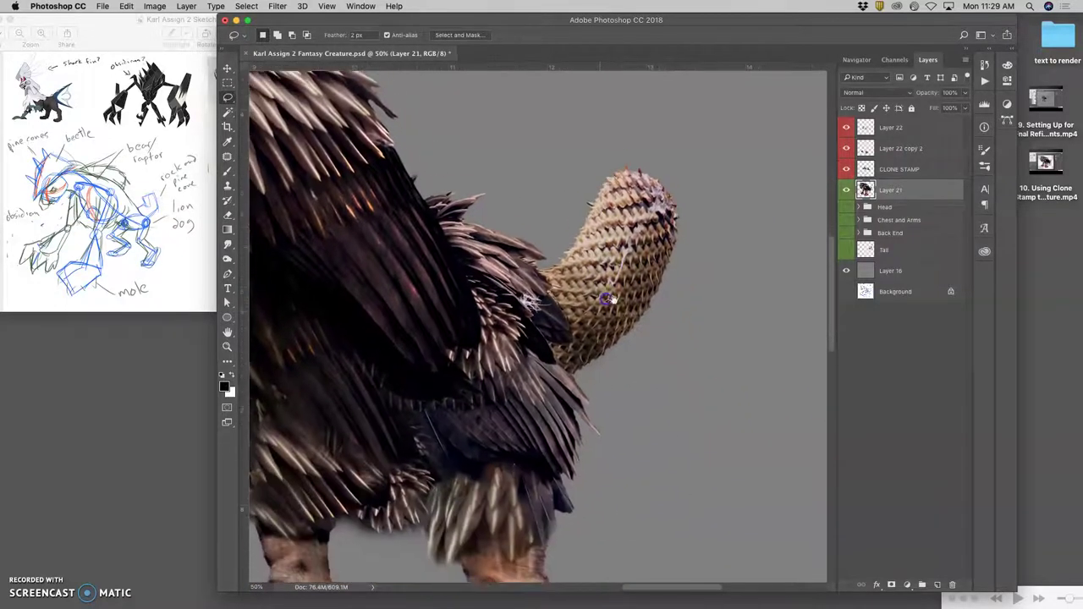
pyautogui.scroll(-3, 617, 358)
pyautogui.scroll(-5, 626, 346)
pyautogui.hscroll(-2, 626, 346)
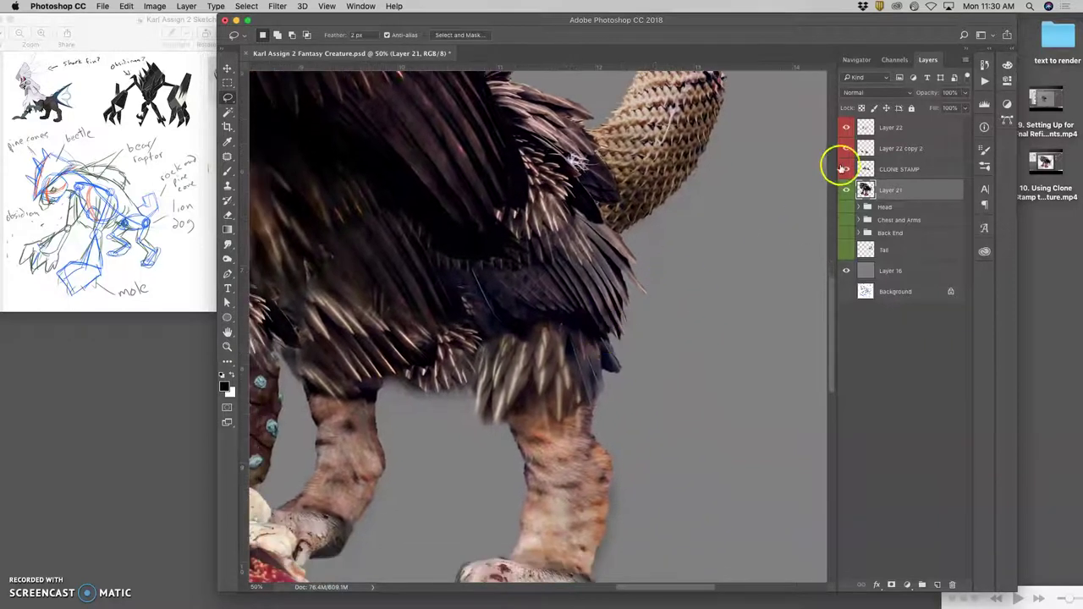
pyautogui.click(846, 169)
pyautogui.click(845, 169)
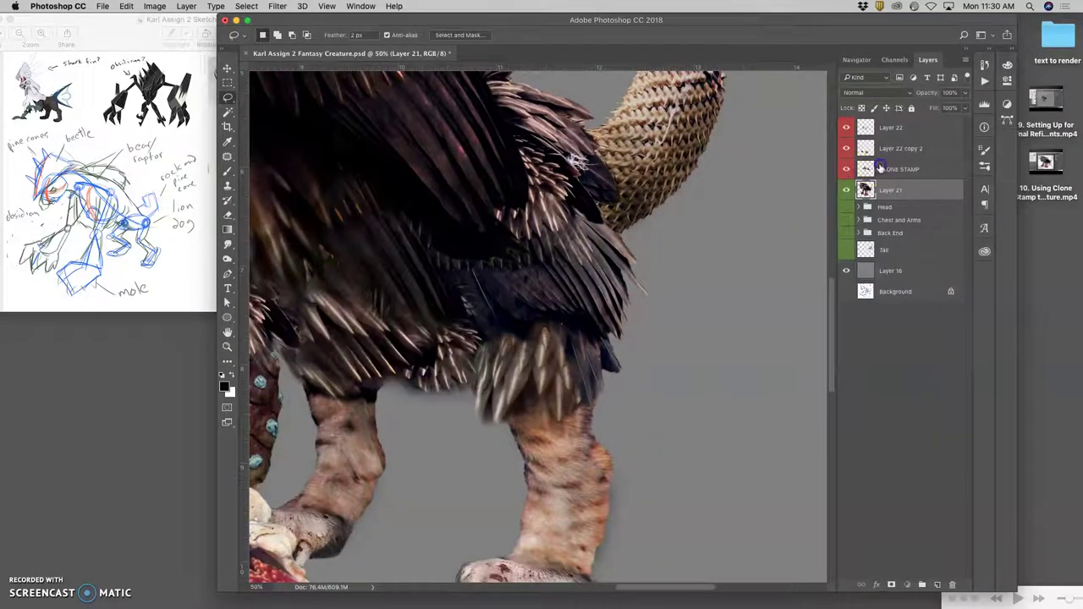
# - Burn the highlights of the pale fur tuft above the near hind leg on the CLONE STAMP layer at 22% exposure
pyautogui.click(880, 168)
pyautogui.click(227, 258)
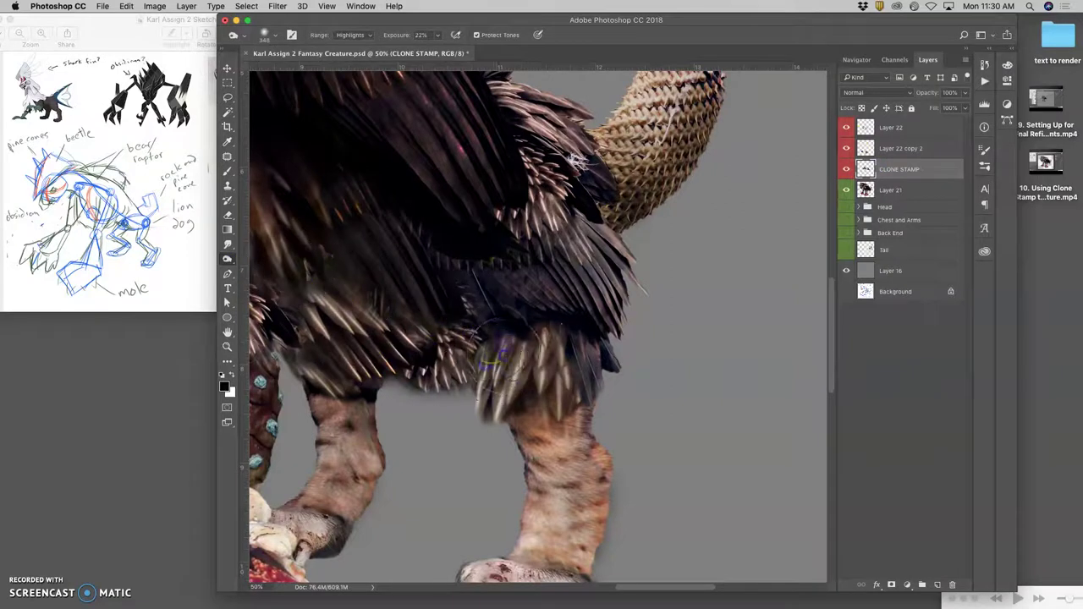
pyautogui.moveTo(506, 381)
pyautogui.mouseDown()
pyautogui.moveTo(545, 367)
pyautogui.moveTo(550, 377)
pyautogui.moveTo(560, 337)
pyautogui.moveTo(529, 320)
pyautogui.moveTo(562, 374)
pyautogui.moveTo(556, 359)
pyautogui.moveTo(505, 351)
pyautogui.moveTo(495, 381)
pyautogui.moveTo(355, 528)
pyautogui.moveTo(371, 454)
pyautogui.moveTo(482, 378)
pyautogui.moveTo(498, 414)
pyautogui.moveTo(520, 360)
pyautogui.moveTo(577, 500)
pyautogui.moveTo(384, 511)
pyautogui.moveTo(336, 432)
pyautogui.mouseUp()
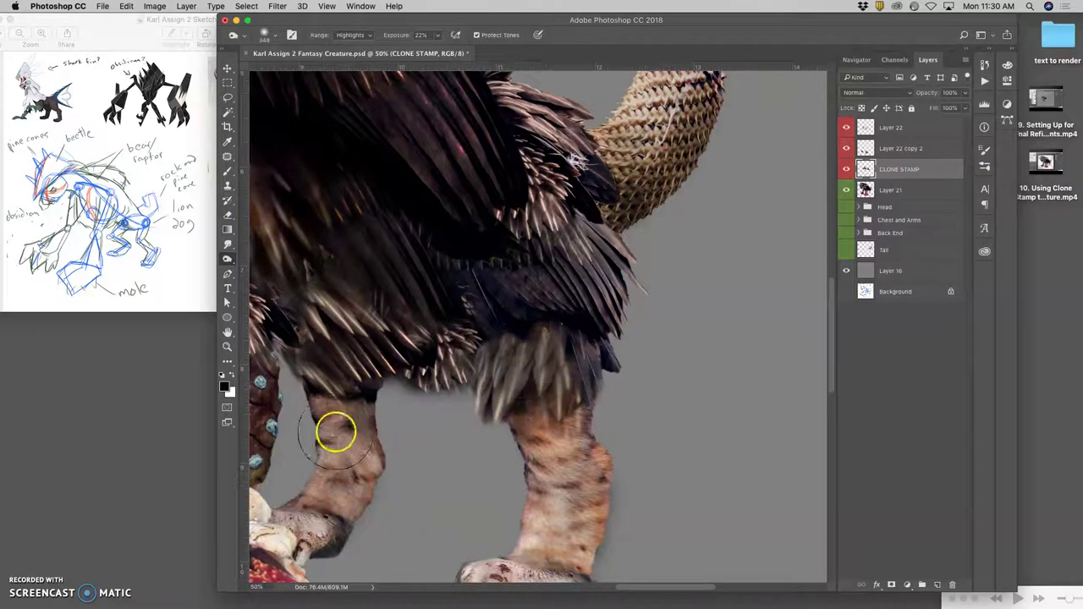
# - Remove the blurry fringe below the fur between the hind legs with the Eraser at 26% opacity and a 2 px feathered lasso selection
pyautogui.click(227, 215)
pyautogui.moveTo(460, 399); pyautogui.dragTo(486, 430)
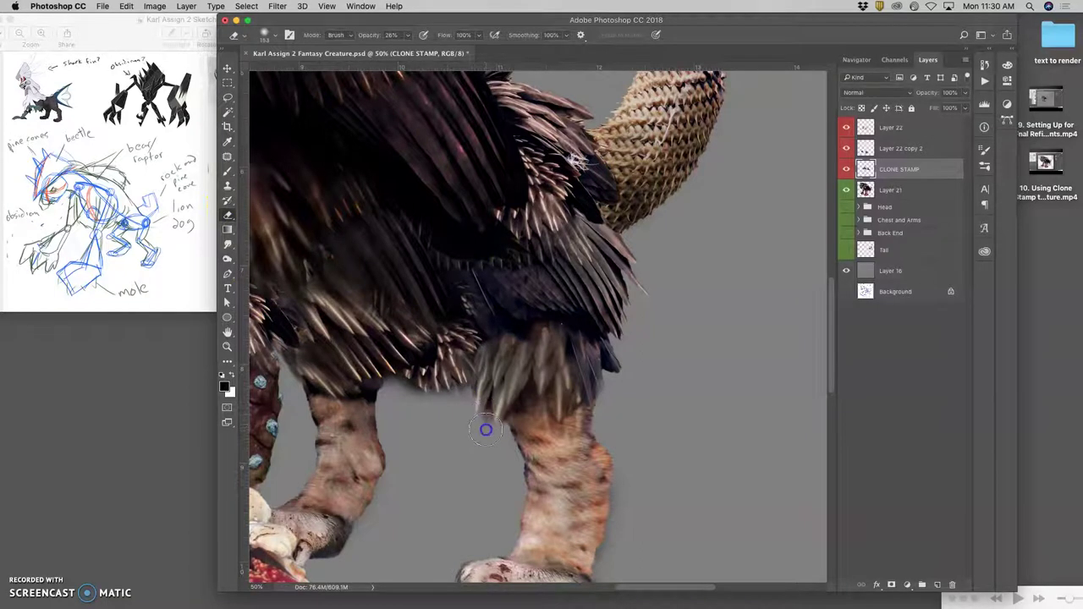
pyautogui.click(228, 99)
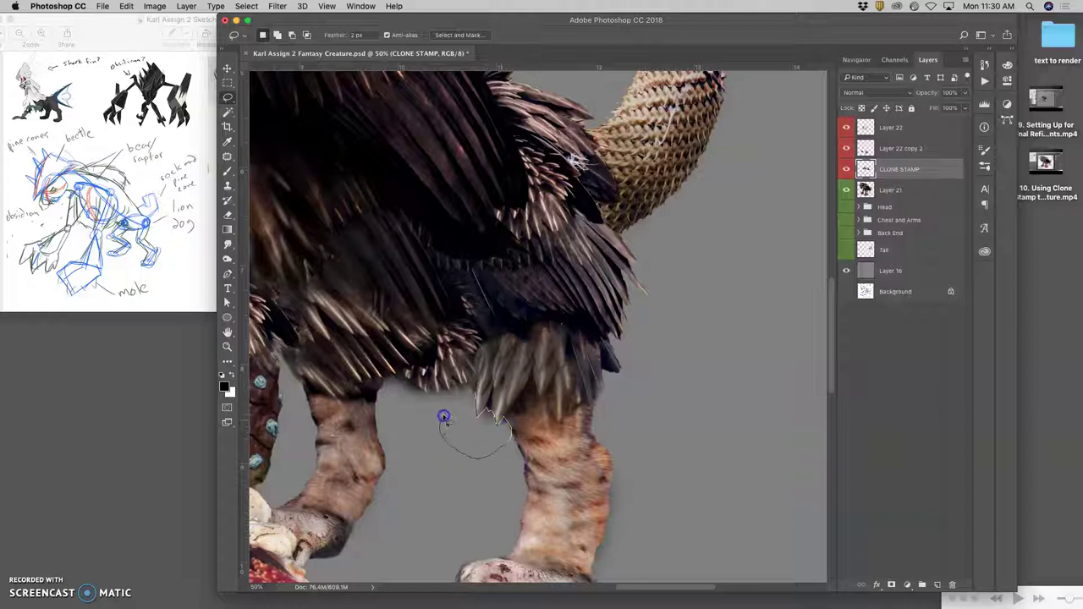
pyautogui.moveTo(406, 396); pyautogui.dragTo(394, 388)
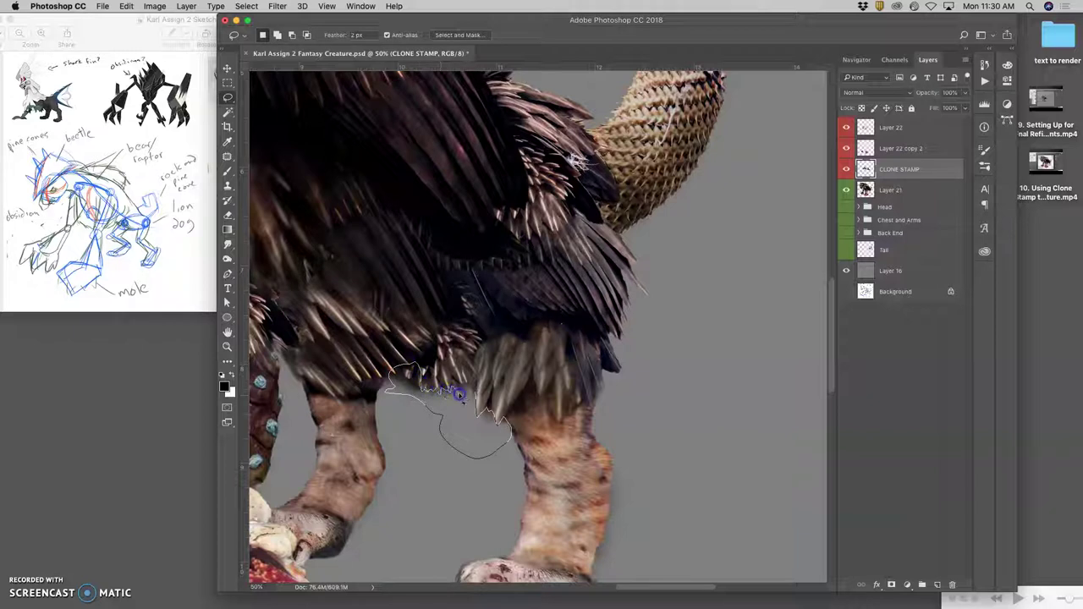
pyautogui.moveTo(476, 395); pyautogui.dragTo(491, 381)
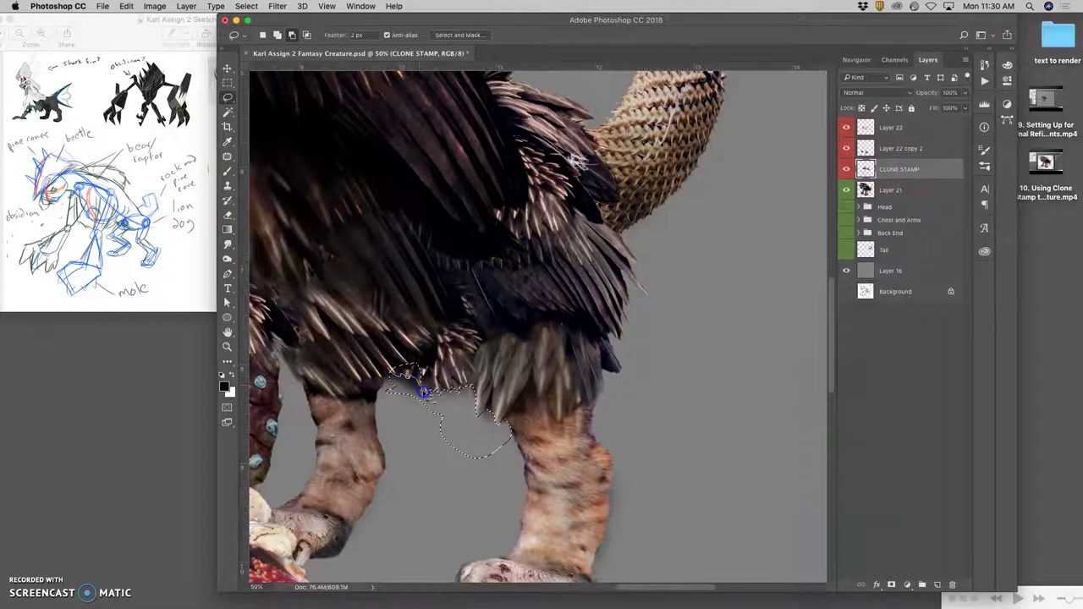
pyautogui.moveTo(404, 339); pyautogui.dragTo(383, 379)
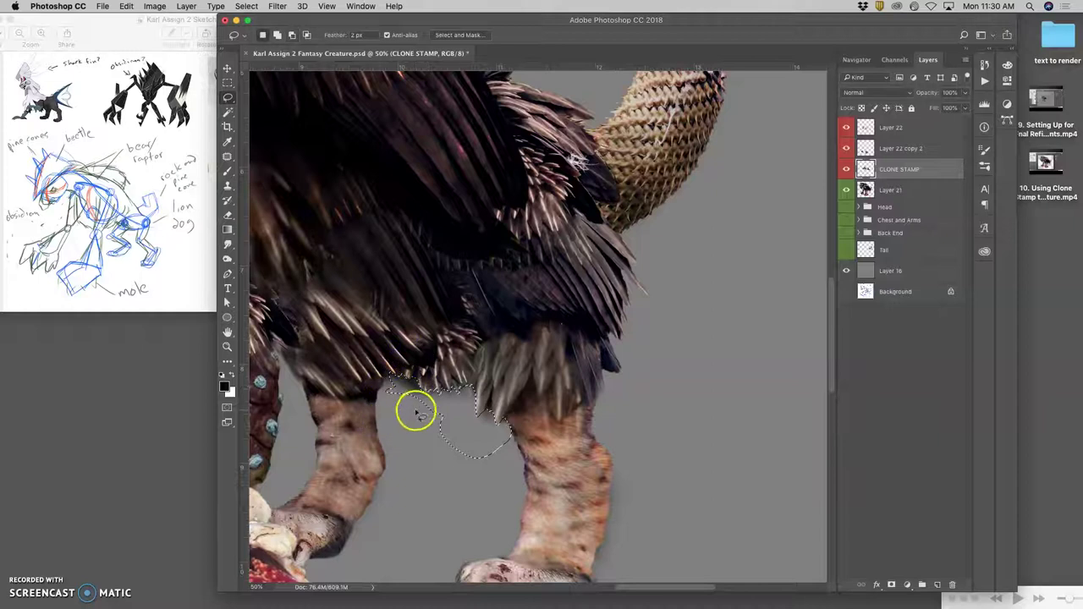
pyautogui.press('Delete')
pyautogui.click(426, 452)
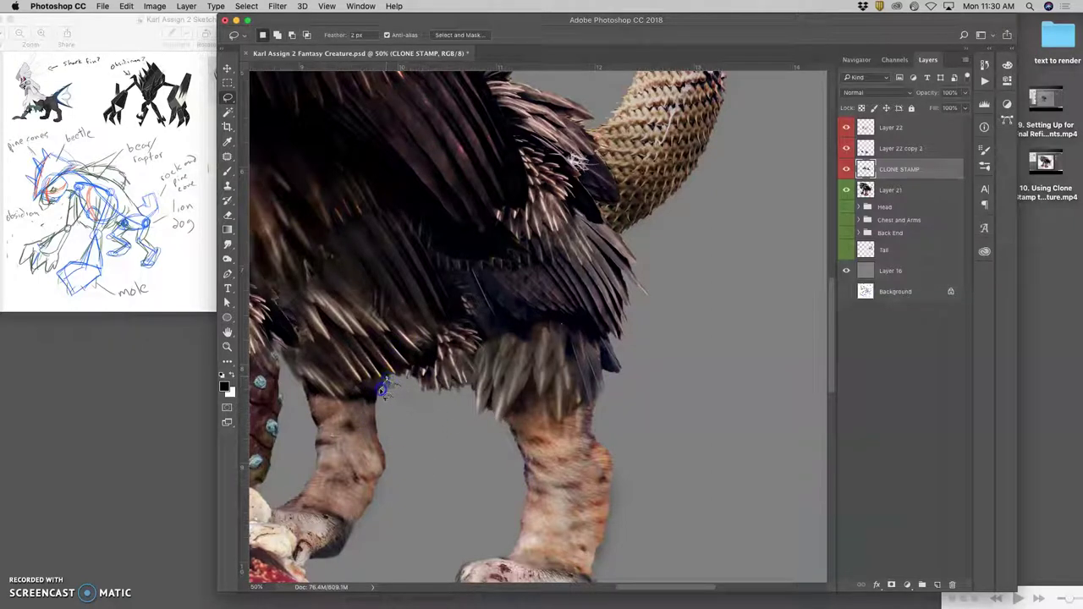
# - Delete the remaining blurry fringe below the fur between the hind legs and beside the scaly foreleg on the CLONE STAMP layer
pyautogui.press('Delete')
pyautogui.click(411, 428)
pyautogui.hscroll(-5, 377, 430)
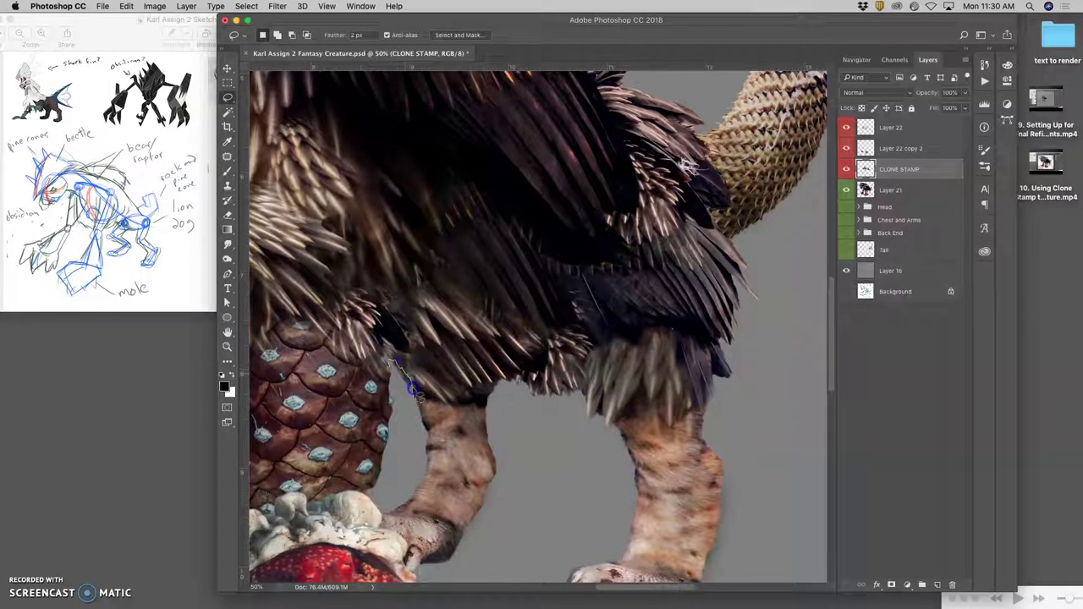
pyautogui.press('Delete')
pyautogui.click(406, 420)
# - Hide the grey backdrop on Layer 16 so that the whole creature sits on transparency
pyautogui.press('super+minus')
pyautogui.press('super+minus')
pyautogui.press('super+minus')
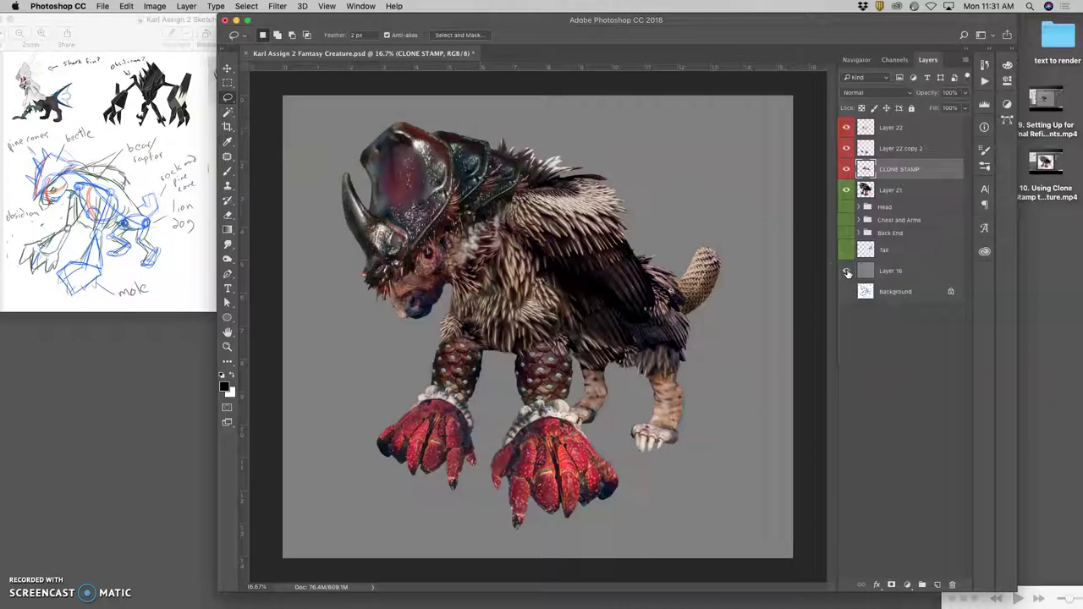
pyautogui.click(847, 273)
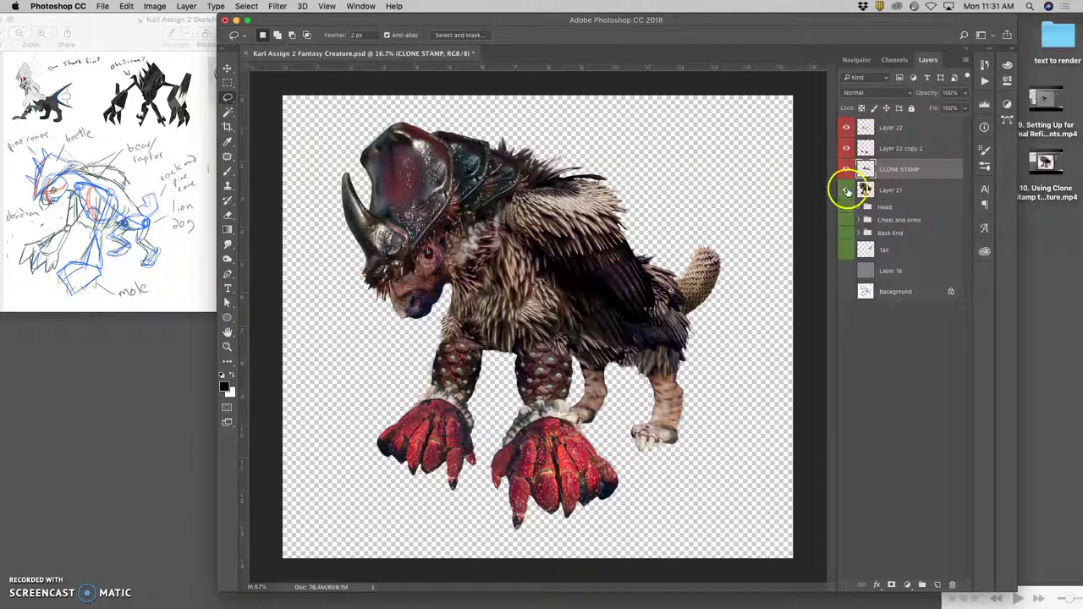
# - Compare the creature with Layer 21, CLONE STAMP and the Layer 22 shading switched off and on
pyautogui.click(848, 191)
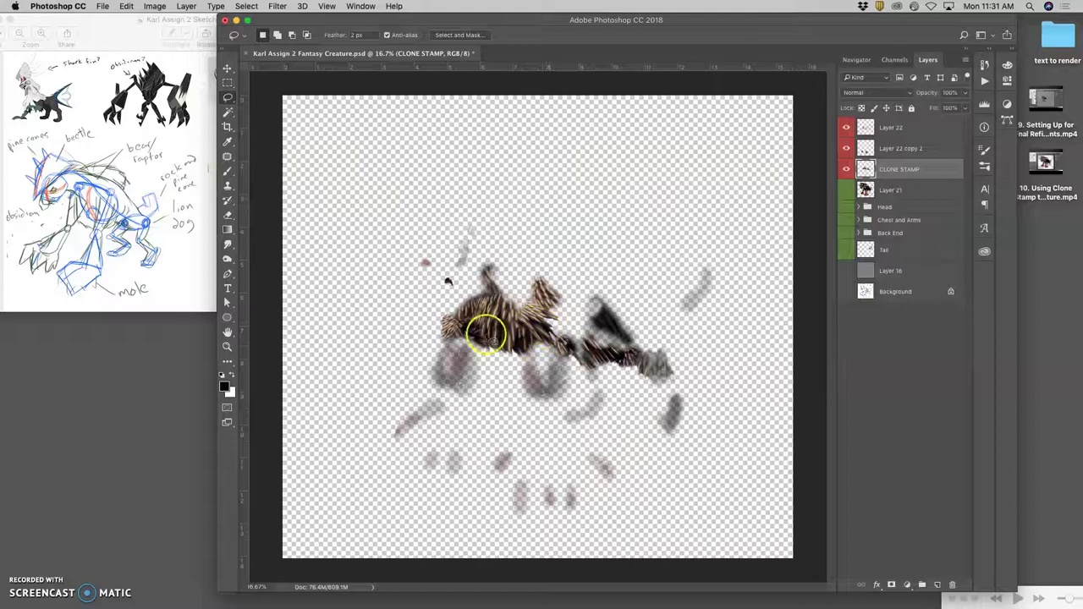
pyautogui.moveTo(548, 322)
pyautogui.mouseDown()
pyautogui.moveTo(533, 308)
pyautogui.moveTo(587, 339)
pyautogui.moveTo(555, 382)
pyautogui.mouseUp()
pyautogui.click(847, 189)
pyautogui.click(846, 169)
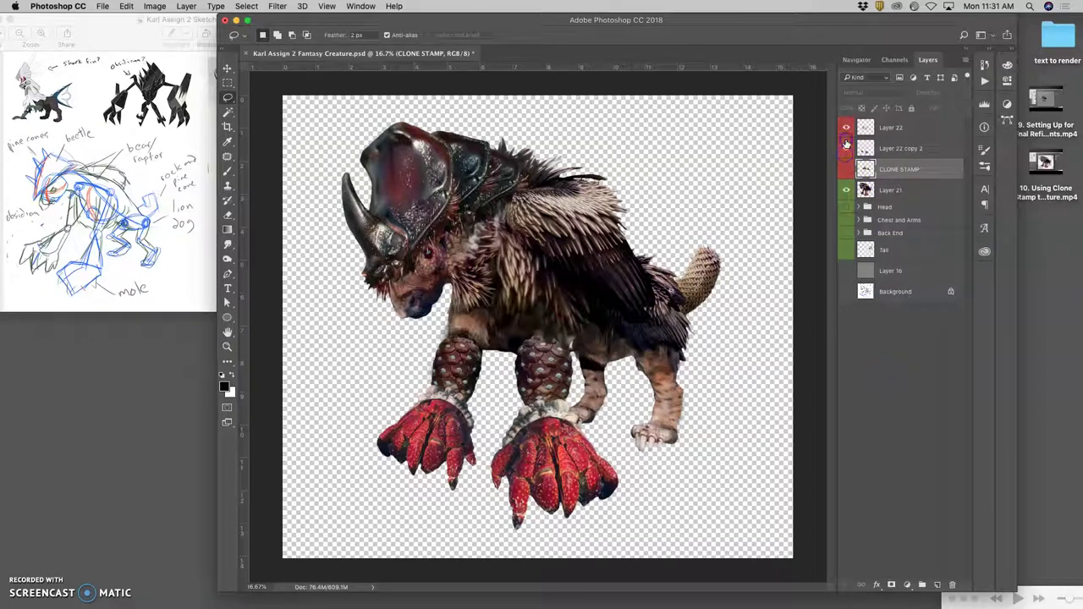
pyautogui.click(846, 128)
pyautogui.click(846, 129)
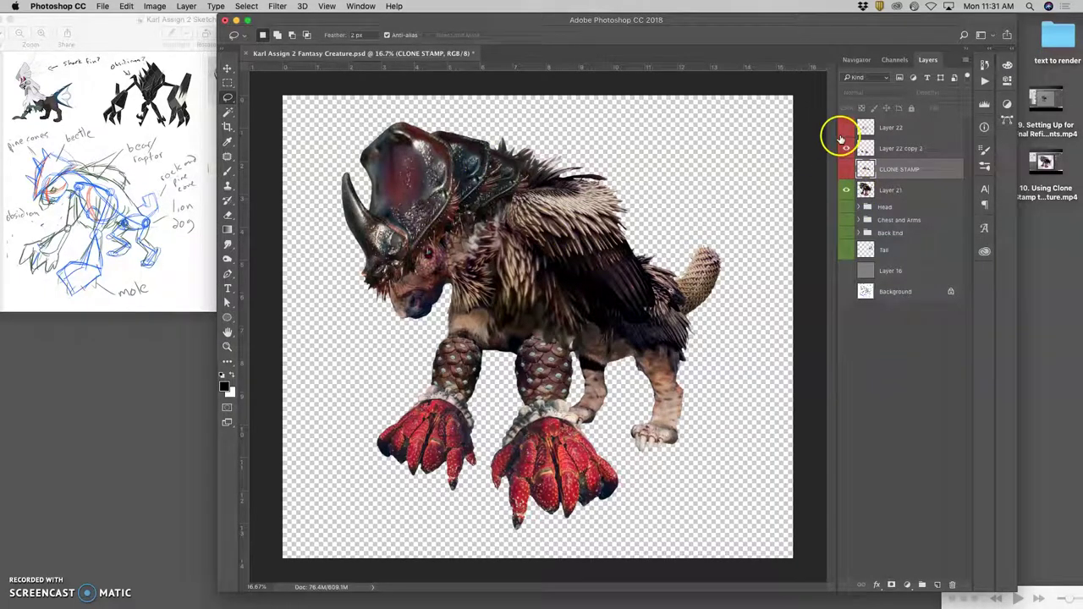
# - Stamp all visible layers into a new merged layer above Layer 22
pyautogui.click(906, 128)
pyautogui.click(186, 6)
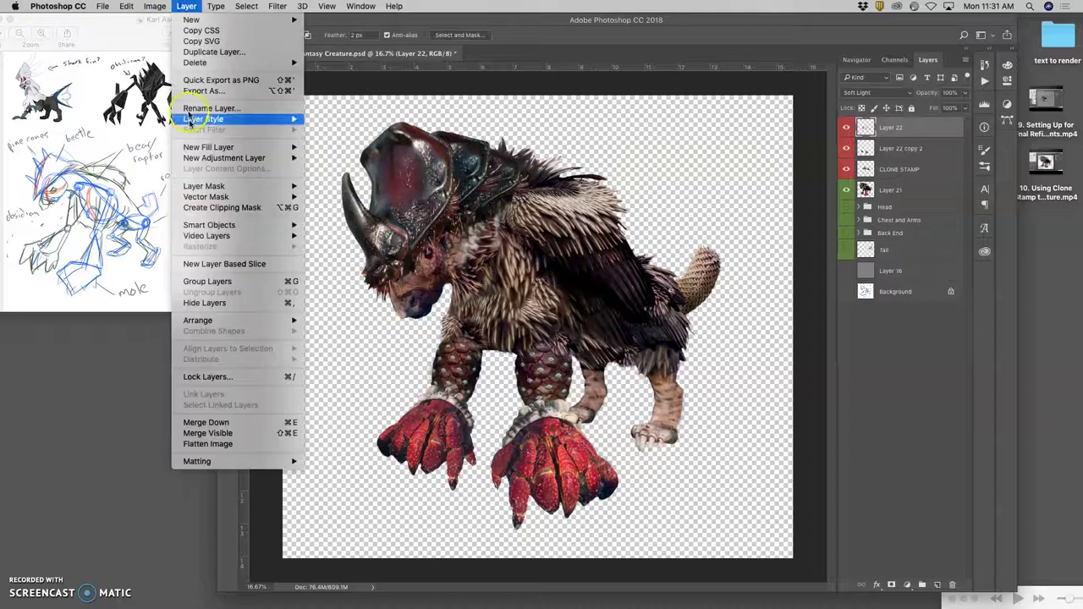
pyautogui.click(220, 434)
# - Hide the source layers below the merged Layer 23, label Layer 23 green and check it by toggling its visibility
pyautogui.click(847, 148)
pyautogui.rightClick(846, 127)
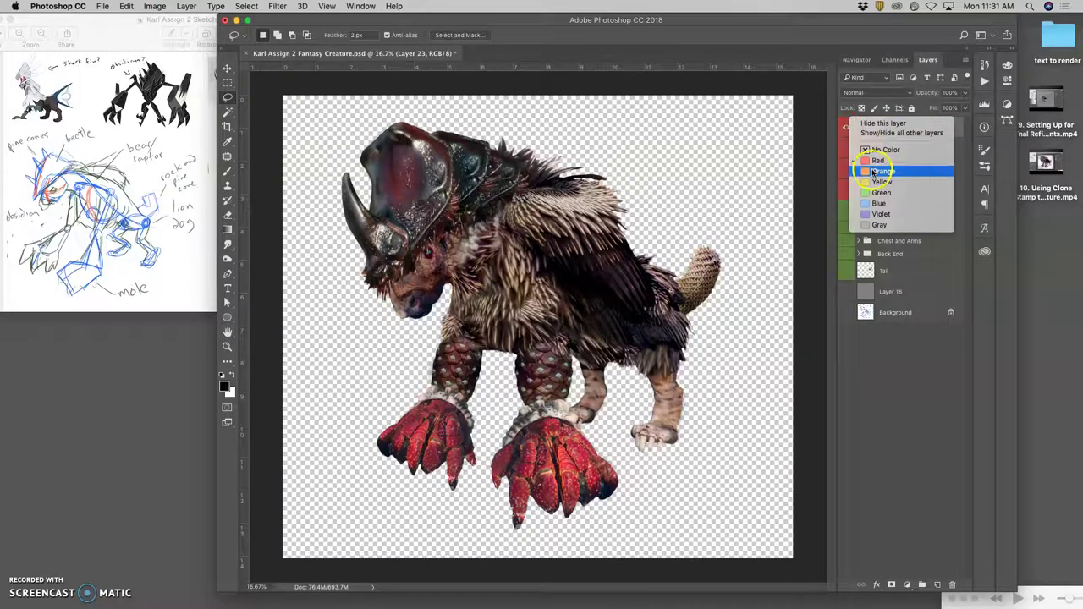
pyautogui.click(881, 150)
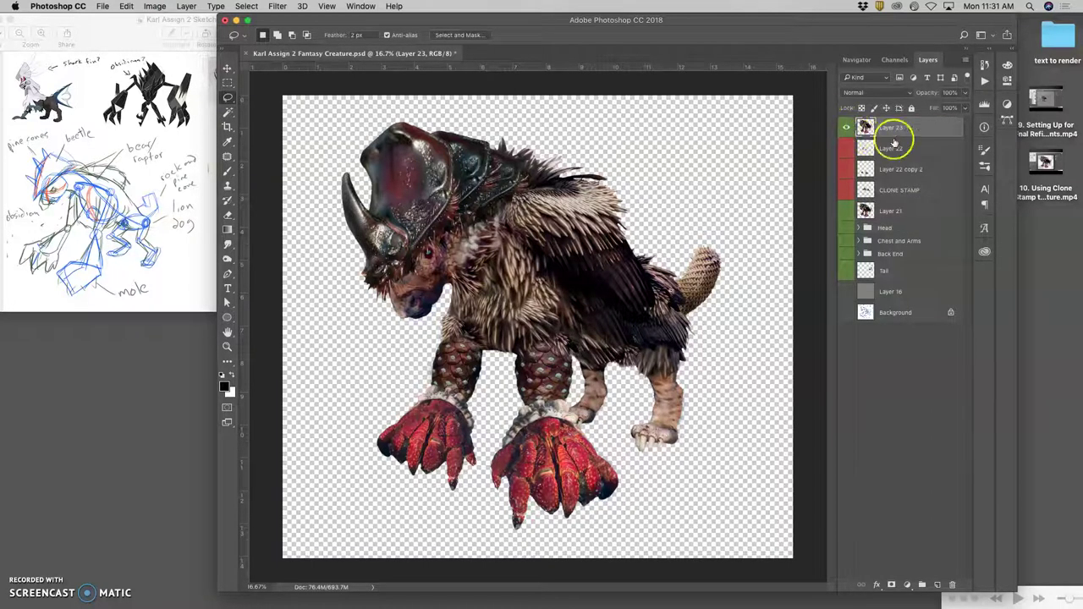
pyautogui.click(847, 128)
pyautogui.click(847, 128)
pyautogui.click(847, 128)
pyautogui.click(847, 128)
# - Select the transparent background around the creature with a contiguous Magic Wand at tolerance 32, adding the gap beside the hind leg
pyautogui.click(228, 111)
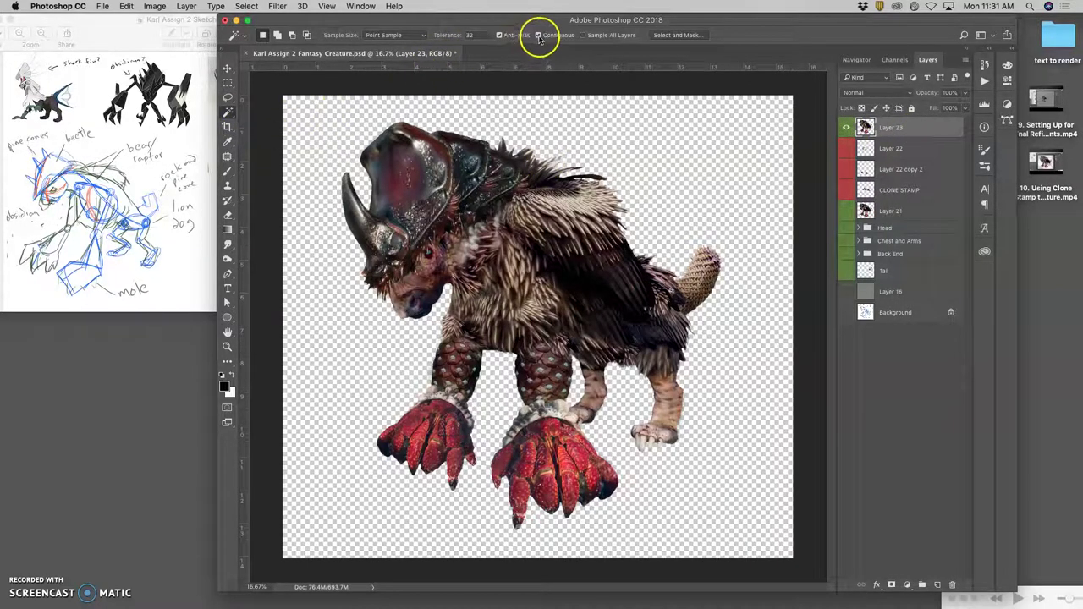
pyautogui.click(600, 119)
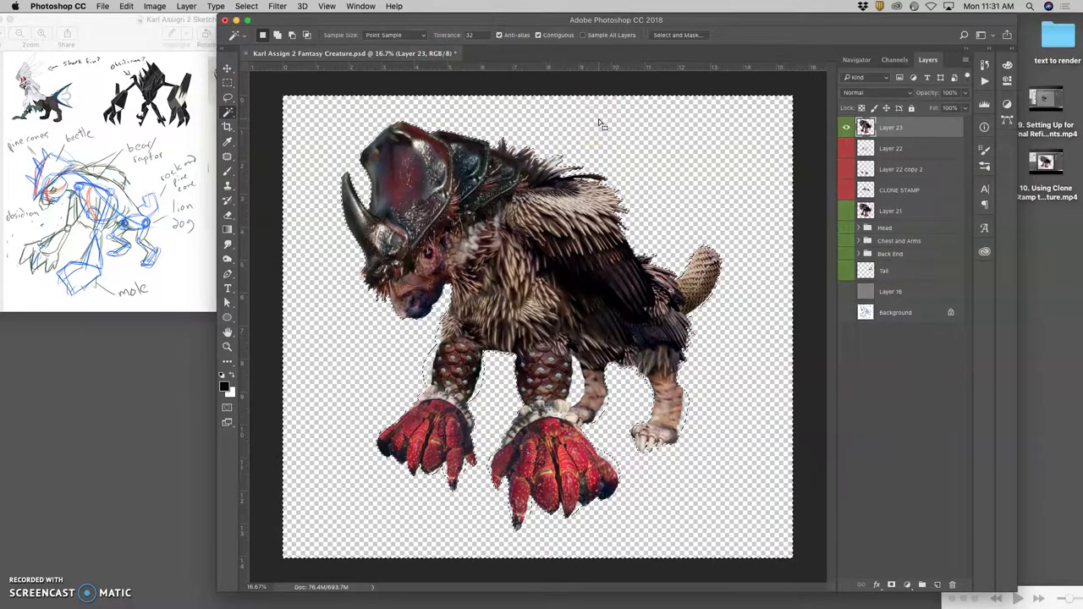
pyautogui.keyDown('shift'); pyautogui.click(577, 388); pyautogui.keyUp('shift')
pyautogui.keyDown('shift'); pyautogui.click(428, 366); pyautogui.keyUp('shift')
pyautogui.press('super+z')
# - Add the faint fringe on both sides of the left scaly foreleg to the selection with the Lasso at 2 px feather
pyautogui.scroll(5, 565, 385)
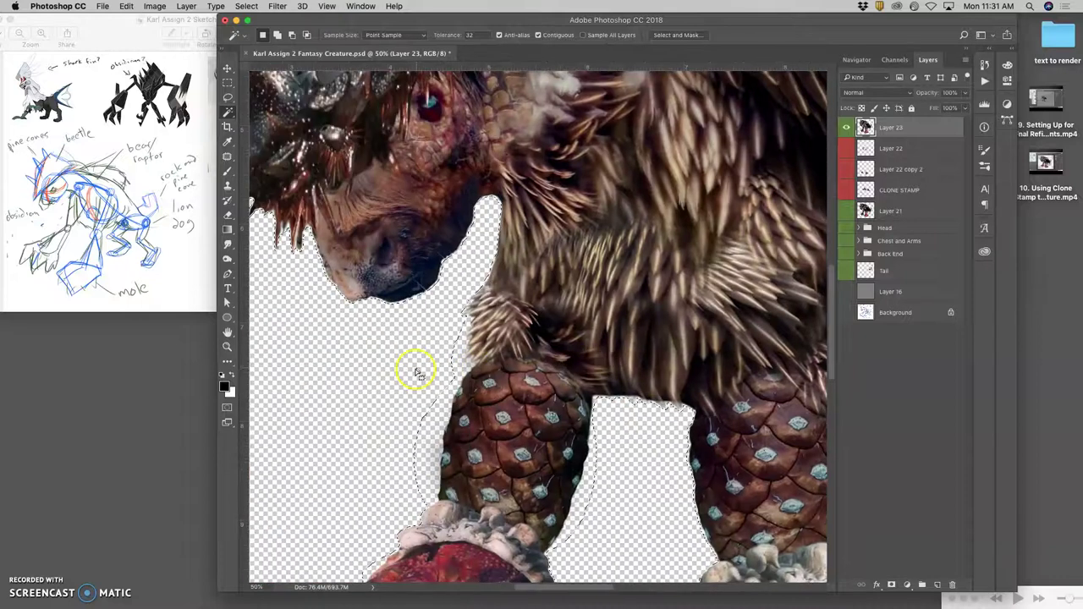
pyautogui.click(228, 98)
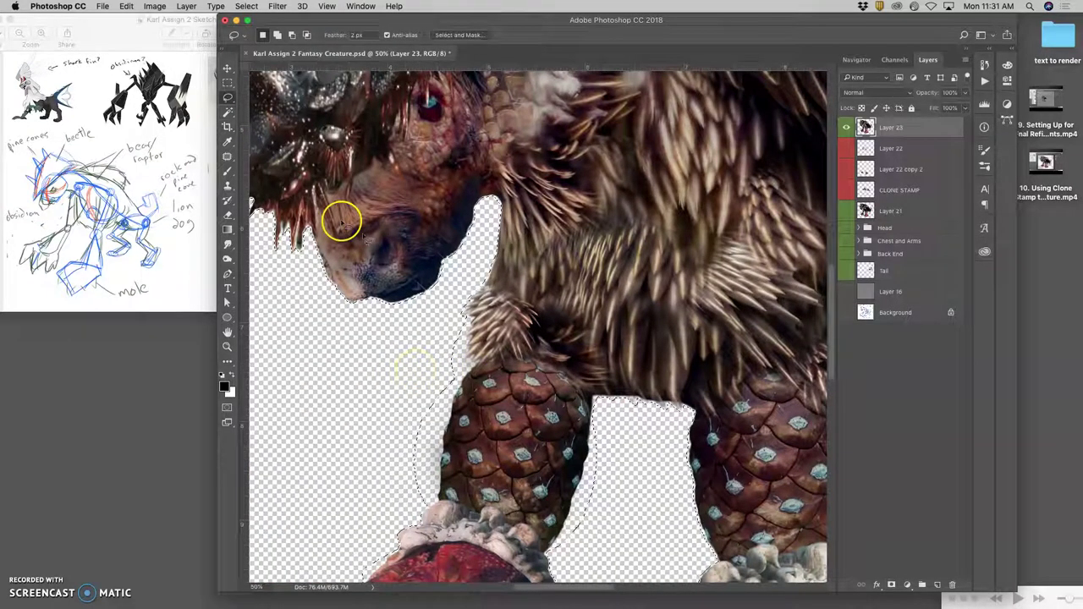
pyautogui.moveTo(470, 314); pyautogui.dragTo(461, 324)
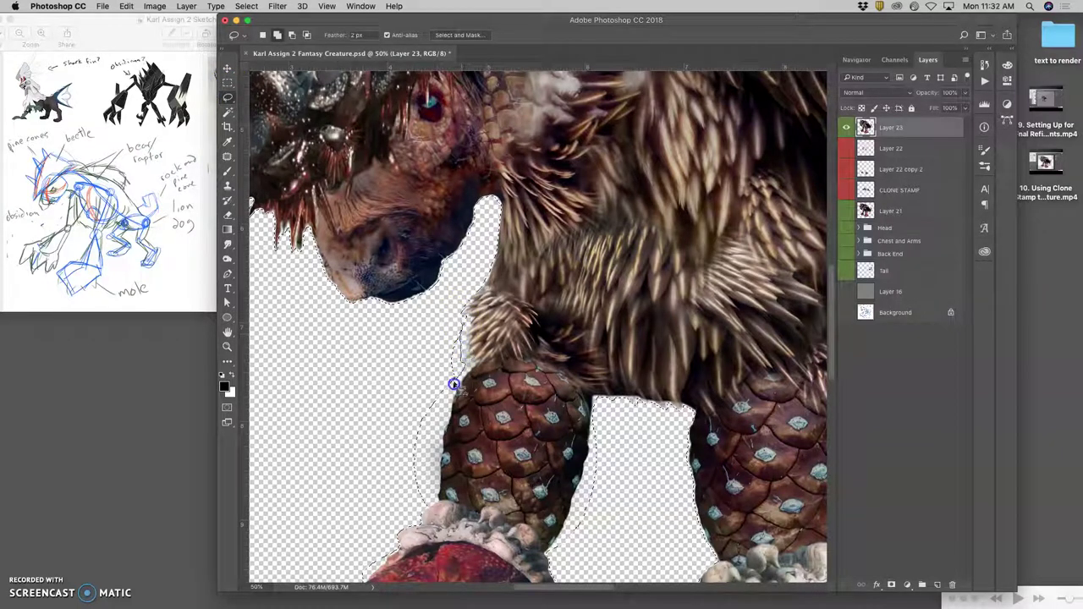
pyautogui.moveTo(405, 506)
pyautogui.mouseDown()
pyautogui.moveTo(374, 424)
pyautogui.moveTo(406, 366)
pyautogui.mouseUp()
pyautogui.moveTo(592, 430); pyautogui.dragTo(594, 443)
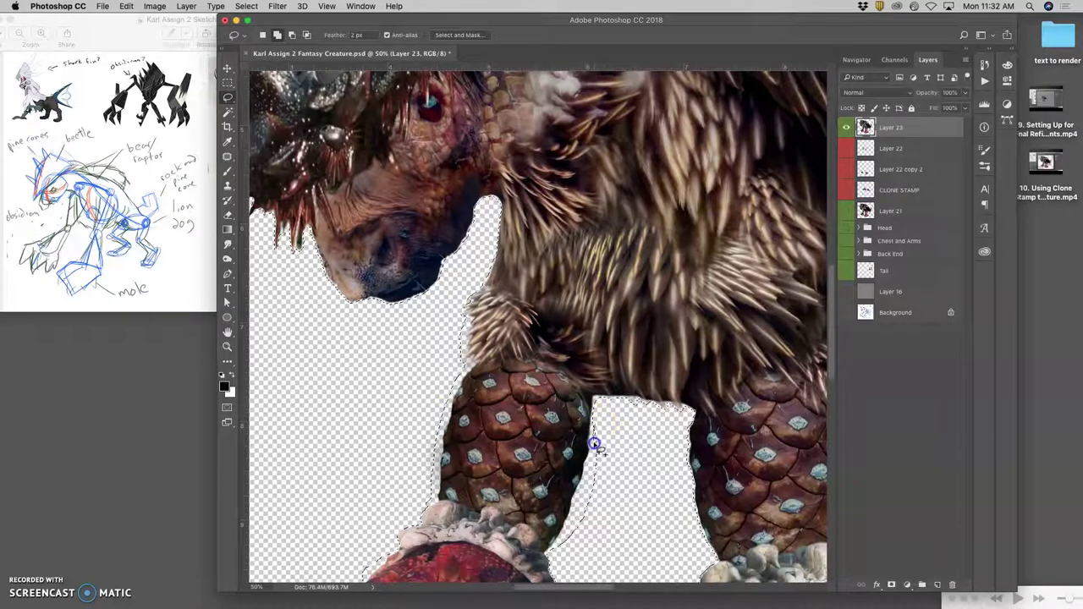
pyautogui.moveTo(561, 556)
pyautogui.mouseDown()
pyautogui.moveTo(608, 515)
pyautogui.moveTo(620, 479)
pyautogui.mouseUp()
# - Add the fringe between the right scaly foreleg and the smaller hind leg, and along that hind leg's outer edge, to the selection
pyautogui.hscroll(5, 669, 440)
pyautogui.scroll(-6, 668, 436)
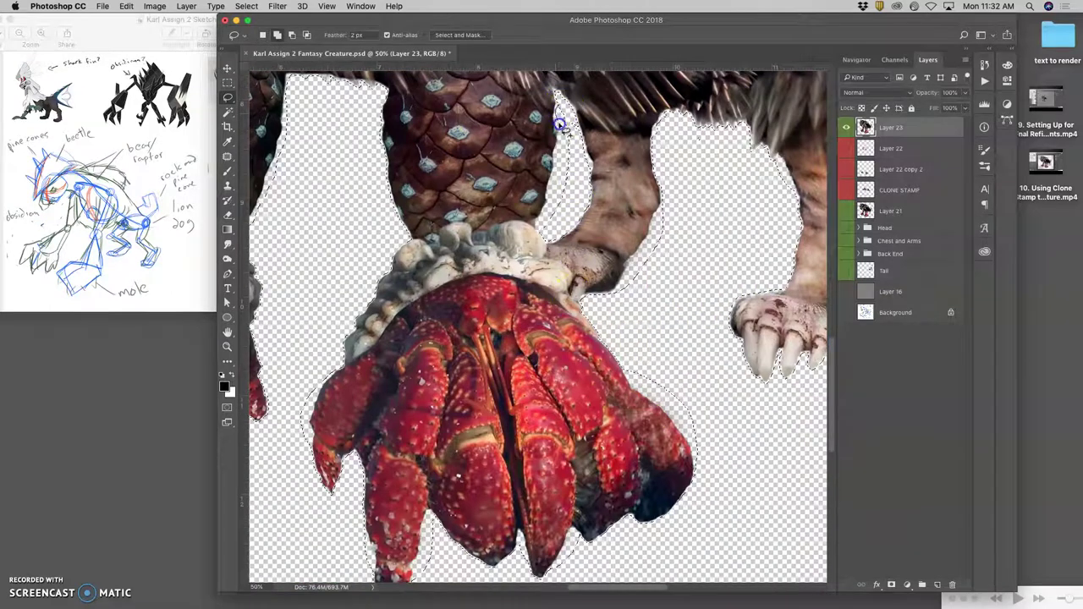
pyautogui.moveTo(557, 161); pyautogui.dragTo(553, 231)
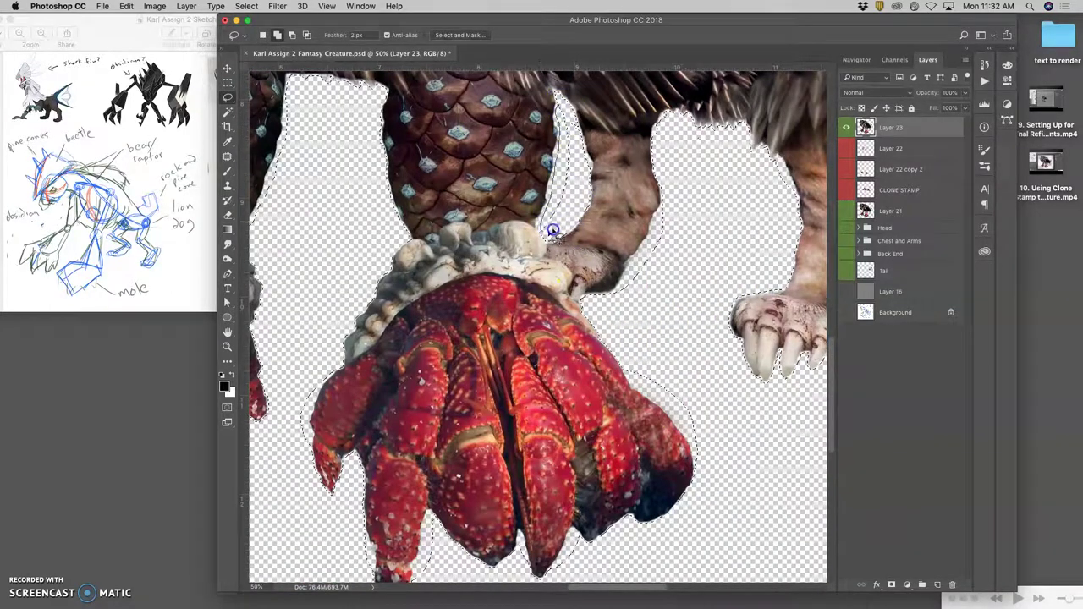
pyautogui.moveTo(578, 166); pyautogui.dragTo(580, 164)
pyautogui.moveTo(673, 214); pyautogui.dragTo(651, 240)
pyautogui.moveTo(616, 295)
pyautogui.mouseDown()
pyautogui.moveTo(666, 293)
pyautogui.moveTo(680, 254)
pyautogui.mouseUp()
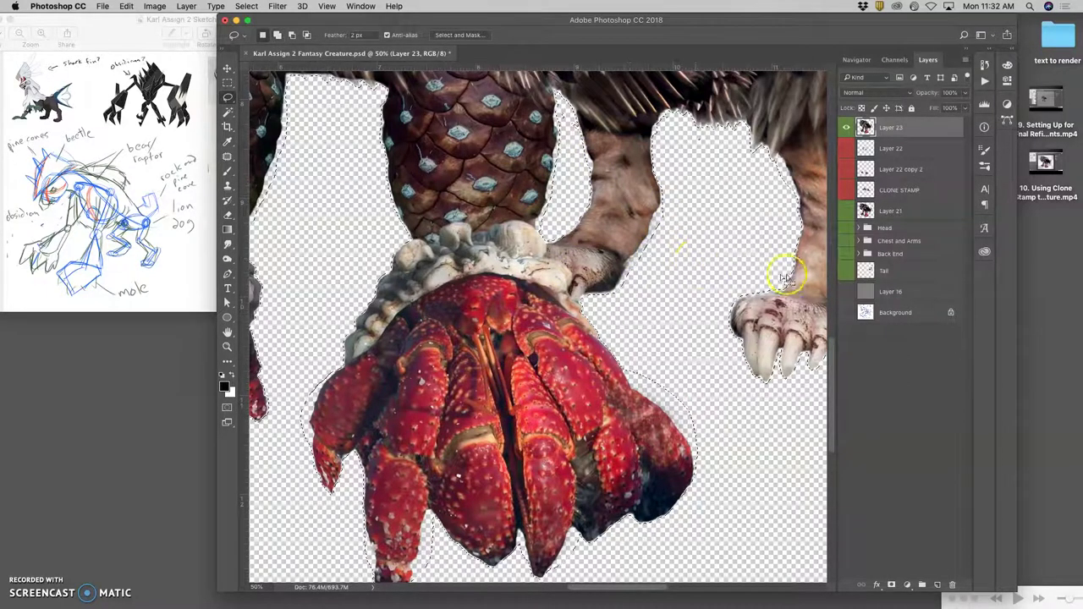
# - Show the grey Layer 16 backdrop and lasso the fringe around both red claws and the rear hind leg into the selection
pyautogui.click(847, 291)
pyautogui.press('super+minus')
pyautogui.click(846, 291)
pyautogui.press('super+h')
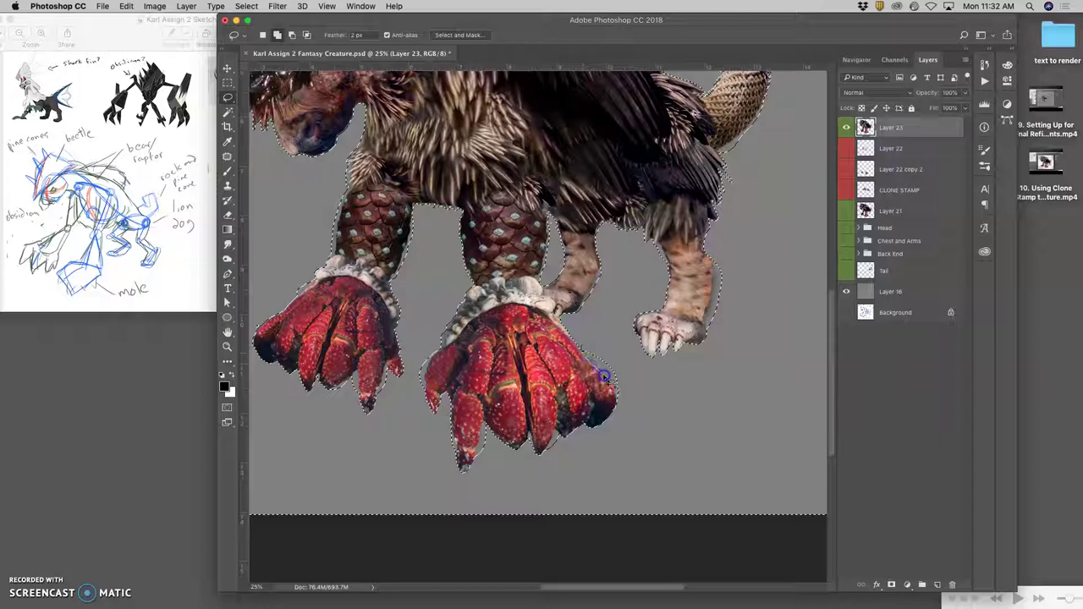
pyautogui.moveTo(627, 356)
pyautogui.mouseDown()
pyautogui.moveTo(454, 365)
pyautogui.moveTo(432, 355)
pyautogui.moveTo(416, 369)
pyautogui.mouseUp()
pyautogui.moveTo(415, 369); pyautogui.dragTo(411, 365)
pyautogui.moveTo(345, 381); pyautogui.dragTo(392, 384)
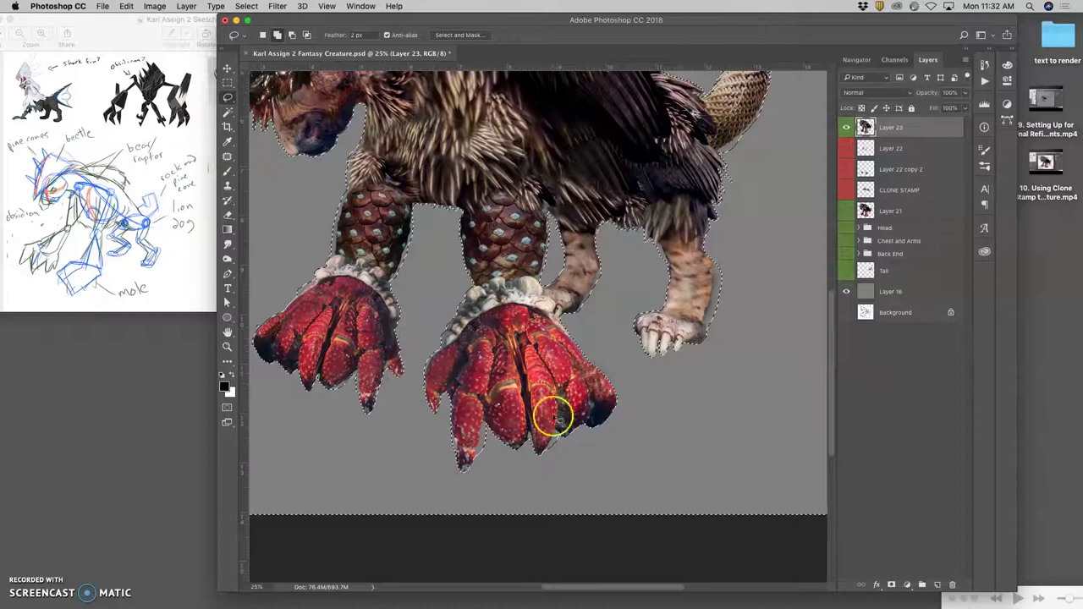
pyautogui.moveTo(561, 438); pyautogui.dragTo(561, 447)
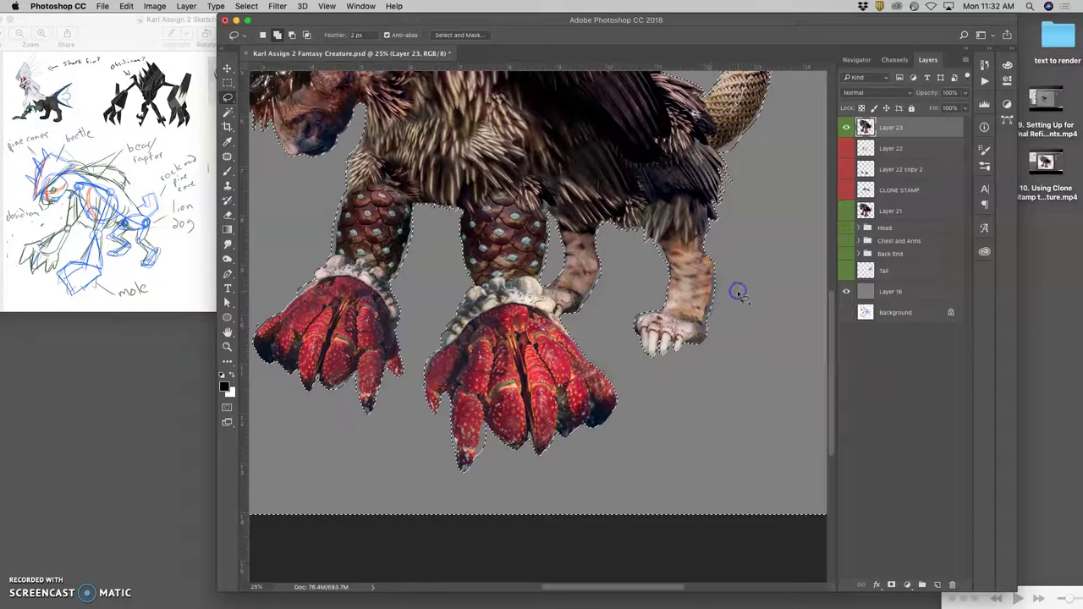
pyautogui.click(894, 211)
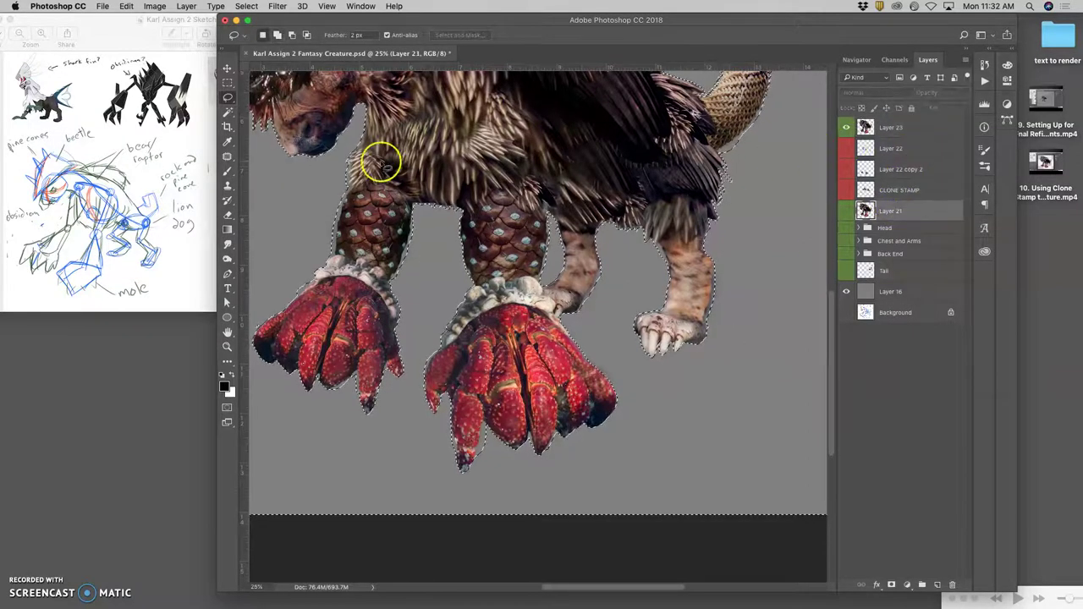
pyautogui.click(227, 111)
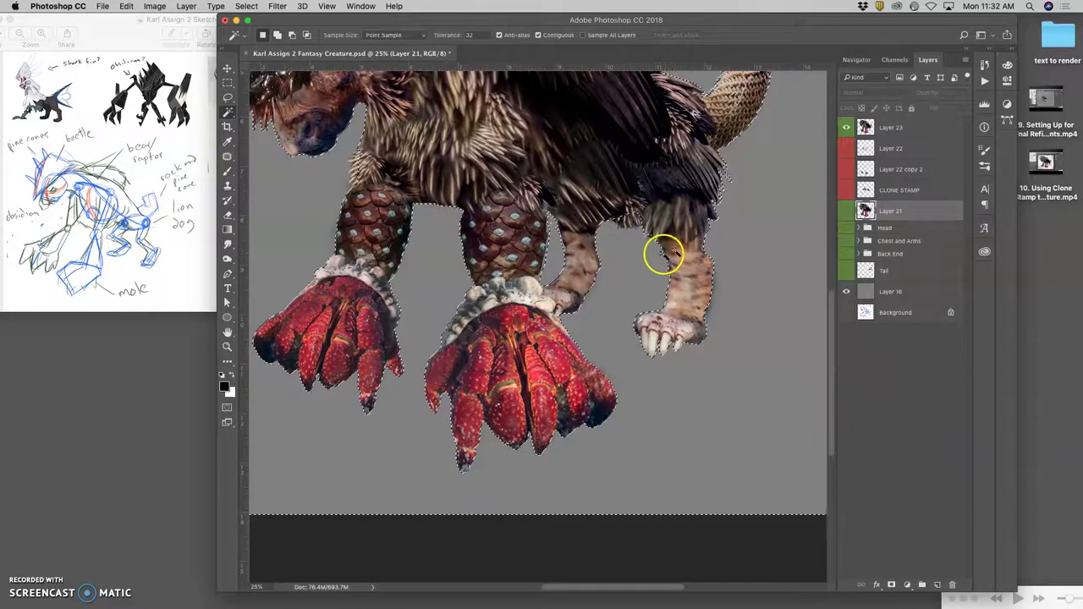
pyautogui.hscroll(-3, 622, 236)
pyautogui.scroll(2, 619, 236)
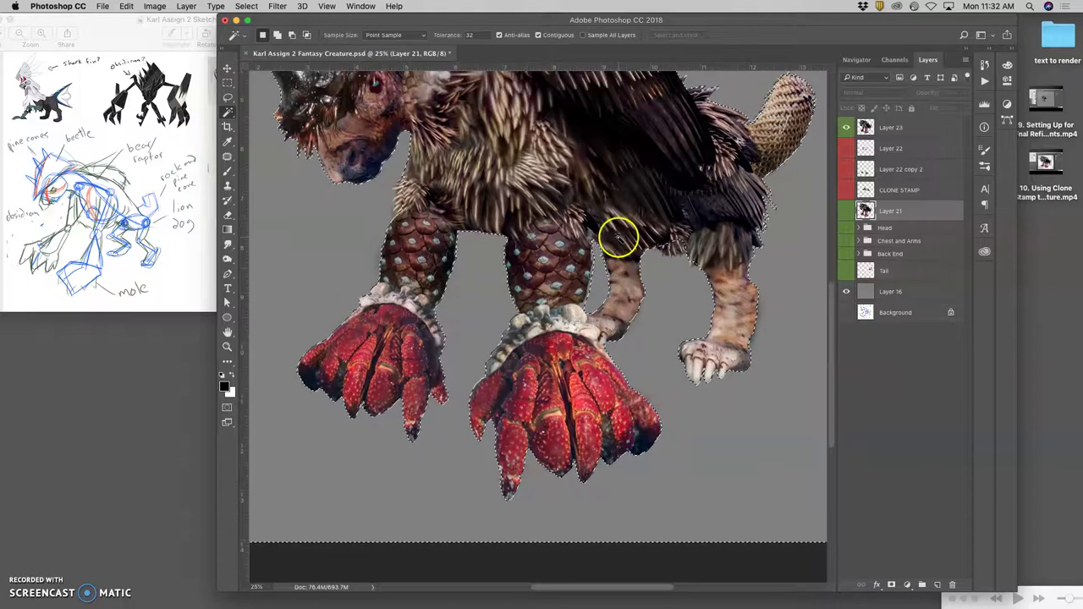
pyautogui.press('super+minus')
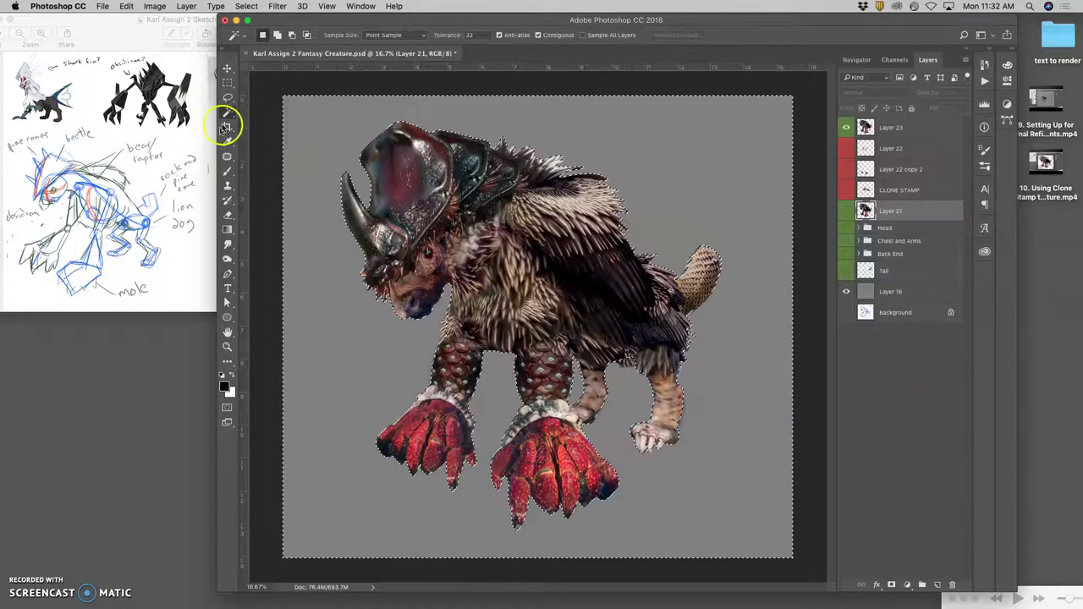
# - Set the Eraser to a 284 px brush with 0% hardness at 100% opacity, and make Layer 23 active
pyautogui.click(228, 215)
pyautogui.click(273, 37)
pyautogui.click(324, 70)
pyautogui.moveTo(336, 67)
pyautogui.mouseDown()
pyautogui.moveTo(408, 25)
pyautogui.moveTo(446, 48)
pyautogui.mouseUp()
pyautogui.click(407, 36)
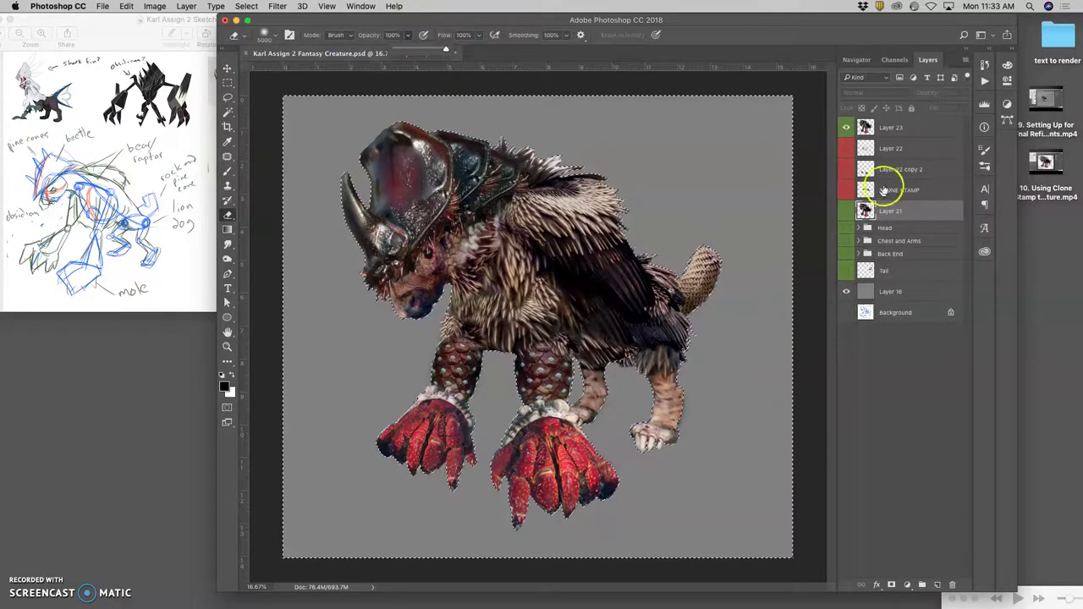
pyautogui.click(888, 127)
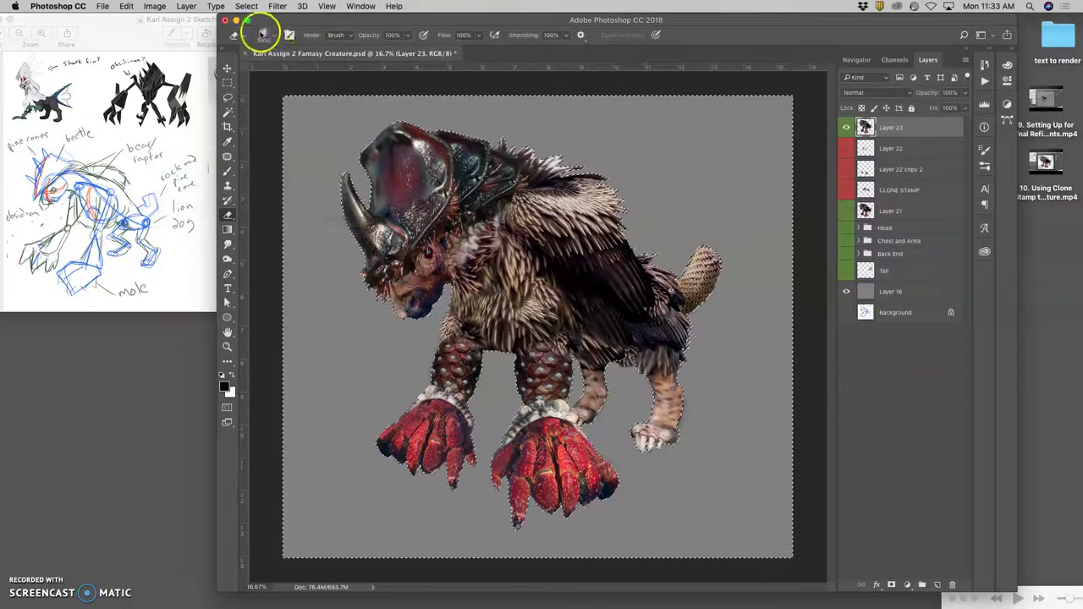
pyautogui.click(264, 34)
pyautogui.click(336, 70)
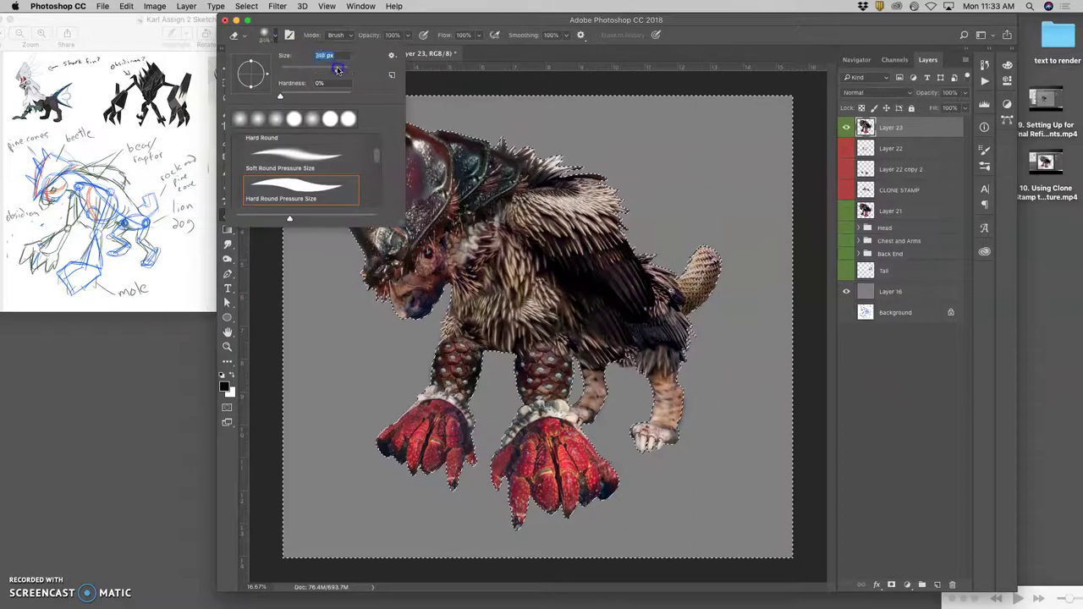
# - Erase the fringe inside the selection along the creature's back, hindquarters and hind legs on Layer 23
pyautogui.click(501, 137)
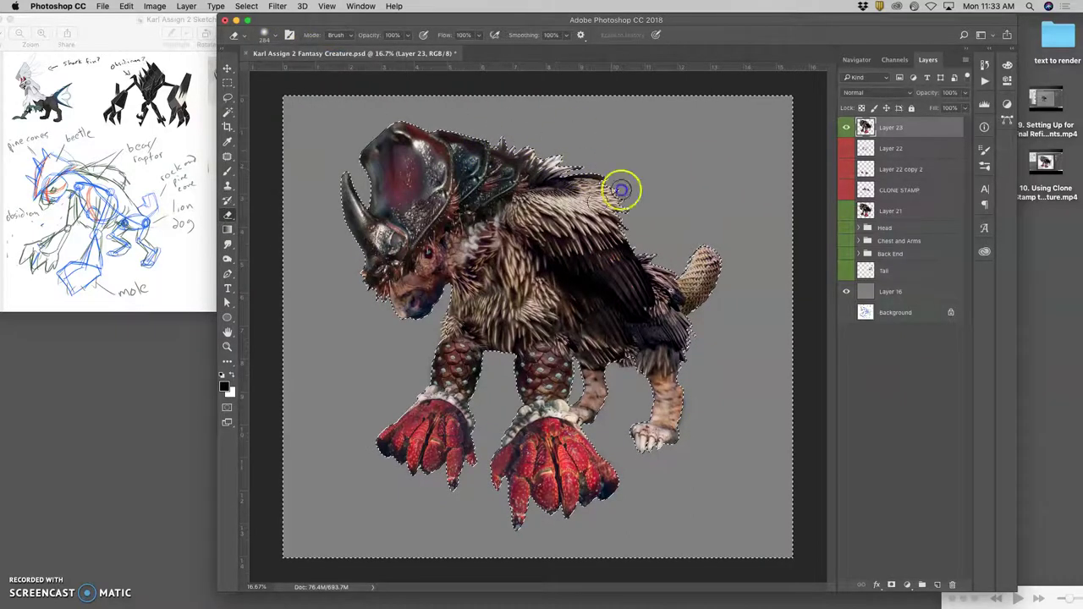
pyautogui.click(692, 343)
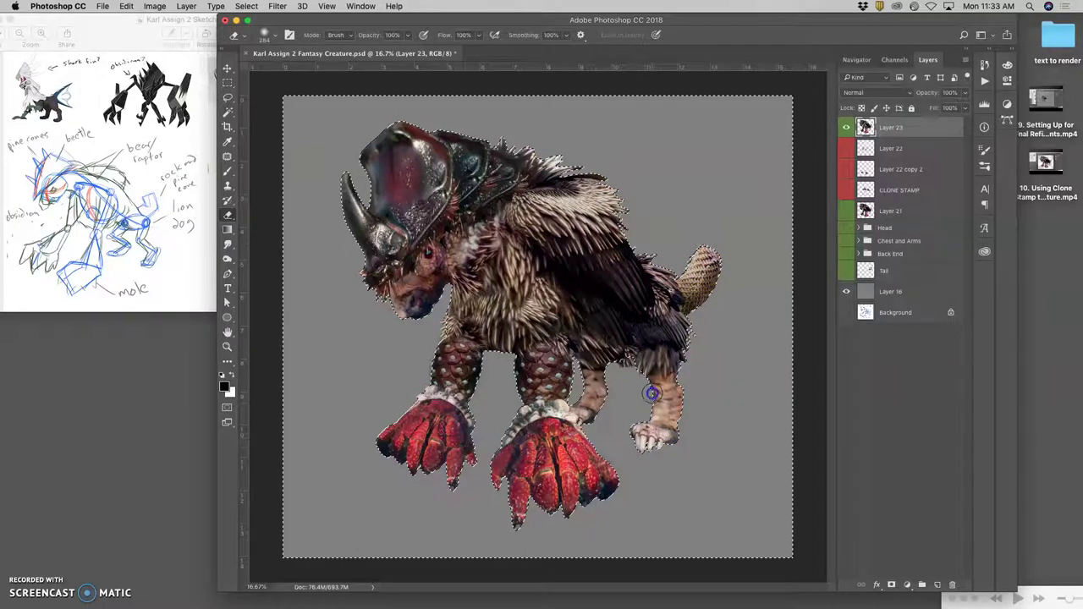
pyautogui.press('super+plus')
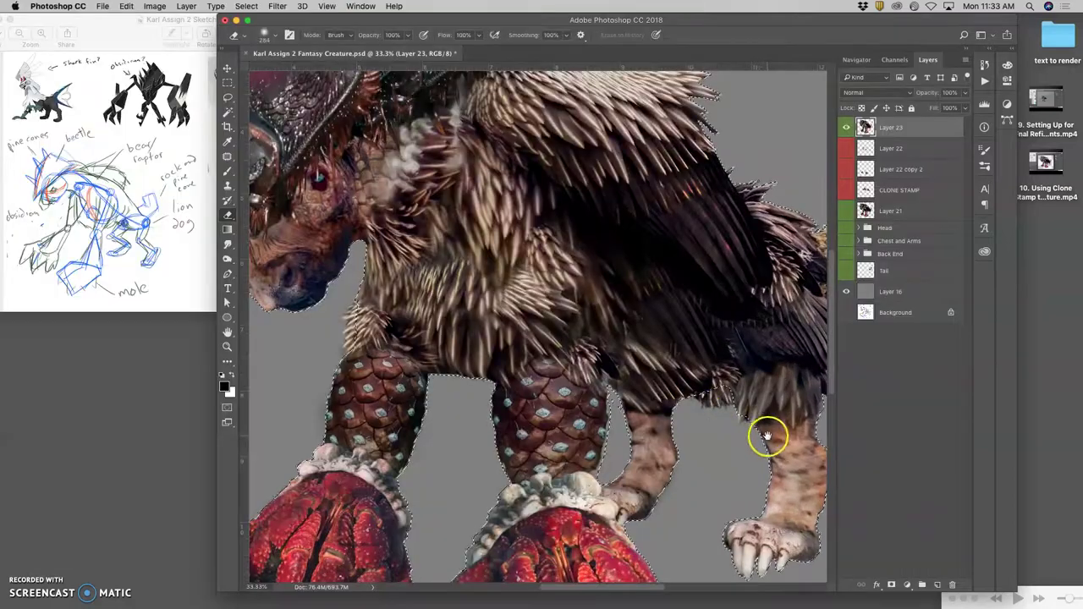
pyautogui.moveTo(766, 436); pyautogui.dragTo(714, 386)
pyautogui.moveTo(636, 395)
pyautogui.mouseDown()
pyautogui.moveTo(632, 452)
pyautogui.moveTo(639, 433)
pyautogui.mouseUp()
pyautogui.moveTo(604, 481); pyautogui.dragTo(575, 400)
pyautogui.moveTo(575, 363); pyautogui.dragTo(575, 408)
# - Erase the fringe inside the selection around both scaly forelegs, the left red claw and the creature's muzzle on Layer 23
pyautogui.moveTo(479, 427)
pyautogui.mouseDown()
pyautogui.moveTo(469, 442)
pyautogui.moveTo(454, 363)
pyautogui.moveTo(451, 399)
pyautogui.mouseUp()
pyautogui.moveTo(457, 468)
pyautogui.mouseDown()
pyautogui.moveTo(431, 526)
pyautogui.moveTo(399, 537)
pyautogui.moveTo(373, 472)
pyautogui.moveTo(383, 392)
pyautogui.mouseUp()
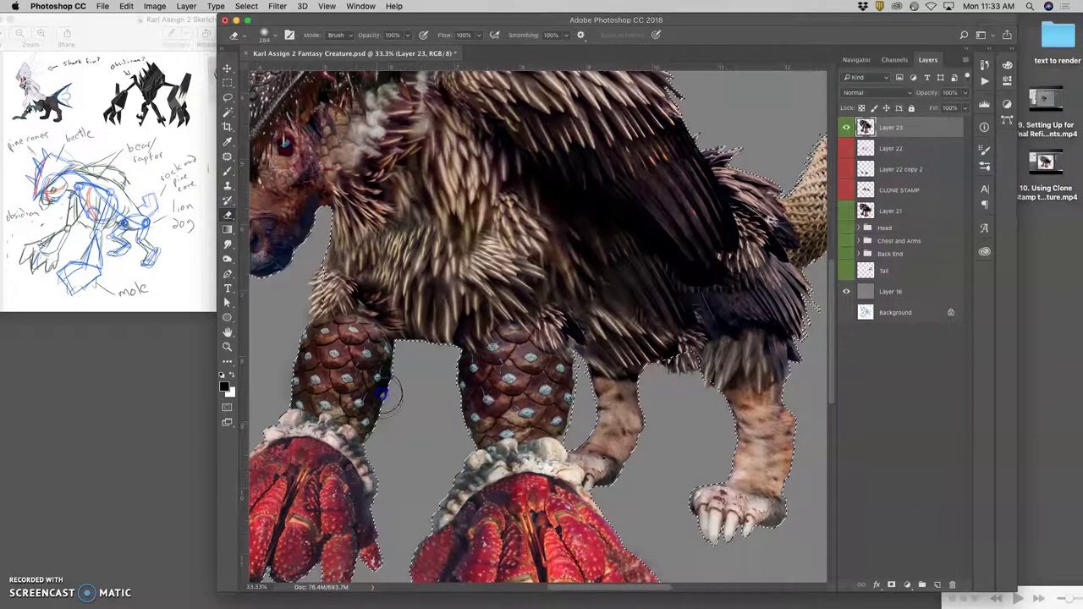
pyautogui.moveTo(327, 362)
pyautogui.mouseDown()
pyautogui.moveTo(282, 405)
pyautogui.moveTo(278, 363)
pyautogui.moveTo(268, 404)
pyautogui.moveTo(282, 426)
pyautogui.mouseUp()
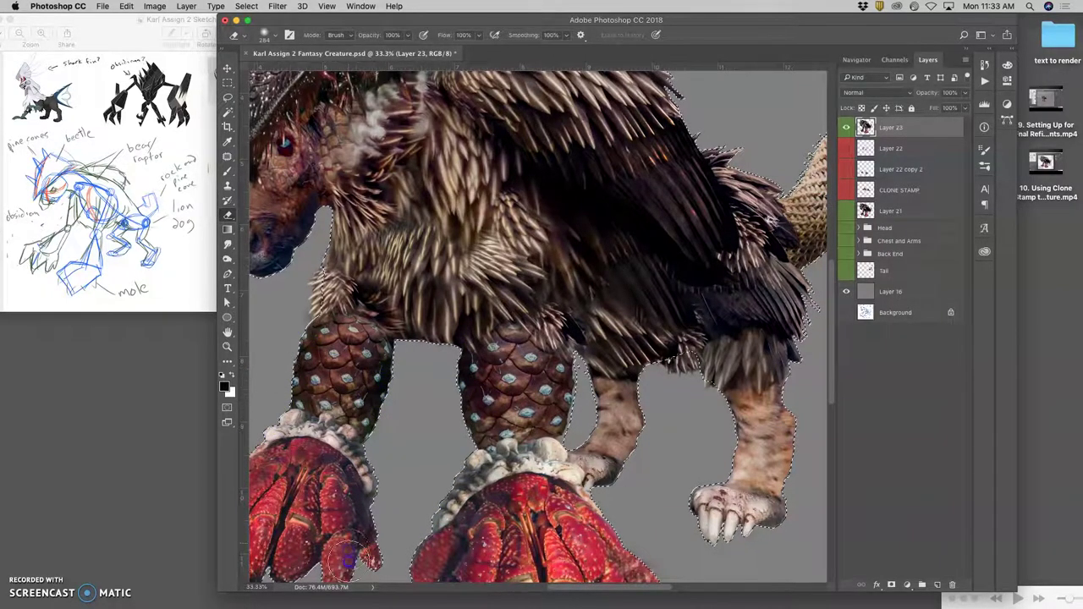
pyautogui.moveTo(388, 480); pyautogui.dragTo(453, 400)
pyautogui.moveTo(433, 441)
pyautogui.mouseDown()
pyautogui.moveTo(370, 517)
pyautogui.moveTo(318, 472)
pyautogui.moveTo(249, 474)
pyautogui.moveTo(320, 360)
pyautogui.mouseUp()
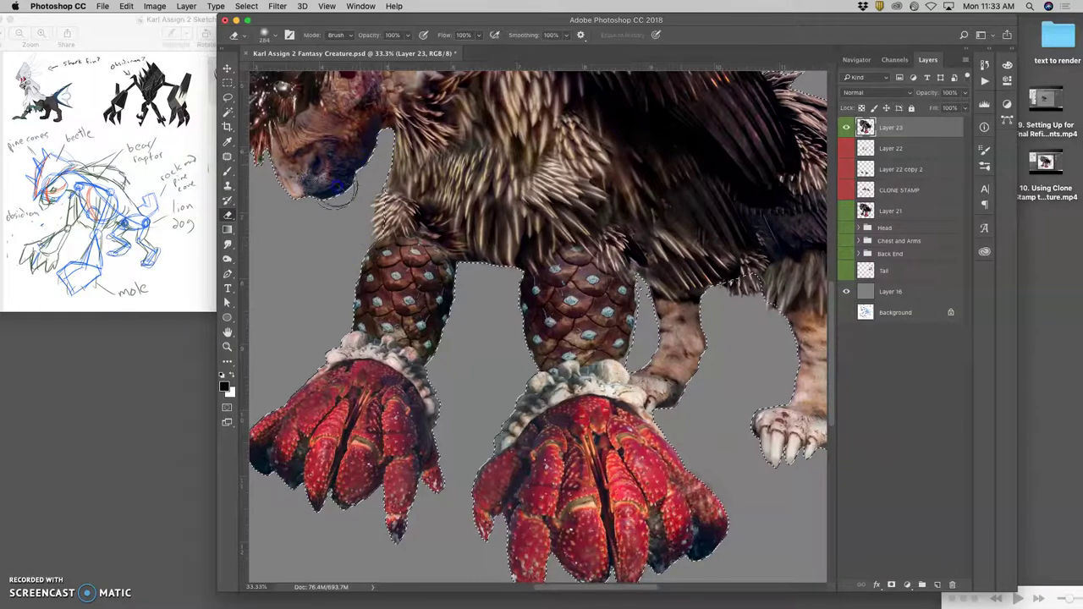
pyautogui.moveTo(295, 244); pyautogui.dragTo(433, 321)
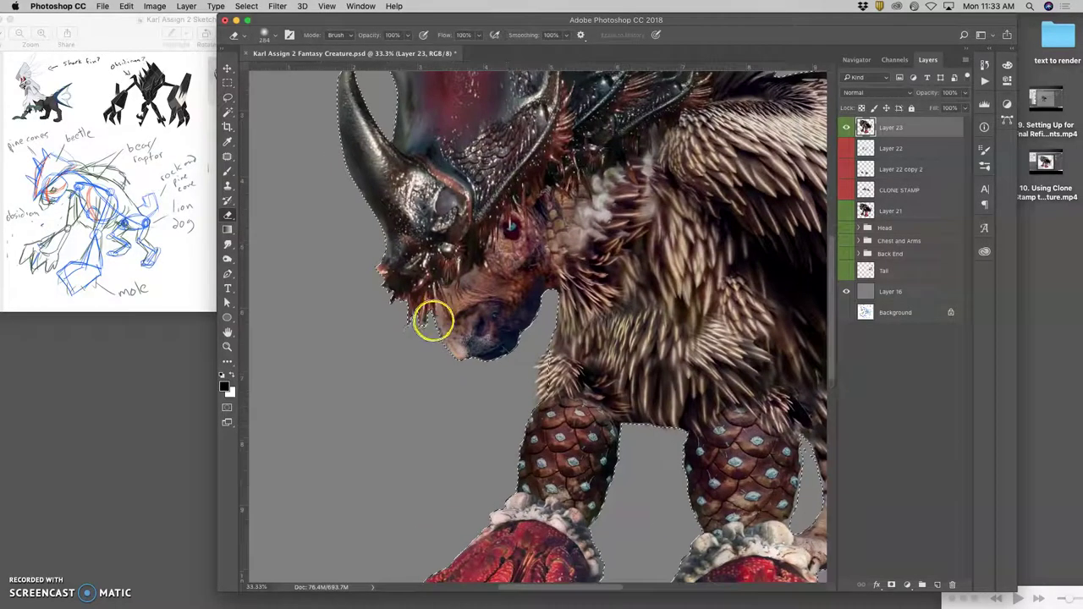
pyautogui.moveTo(486, 355); pyautogui.dragTo(338, 136)
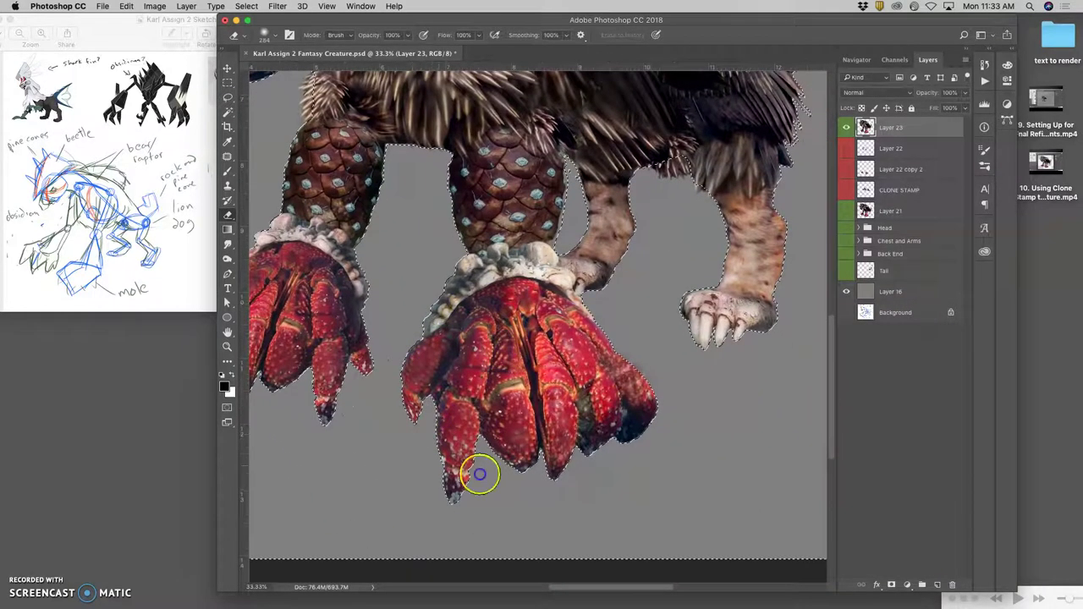
# - Erase the remaining fringe around the right red claw and between its foreleg and the small hind leg, and save the document
pyautogui.moveTo(631, 358)
pyautogui.mouseDown()
pyautogui.moveTo(697, 366)
pyautogui.moveTo(742, 320)
pyautogui.mouseUp()
pyautogui.press('super+z')
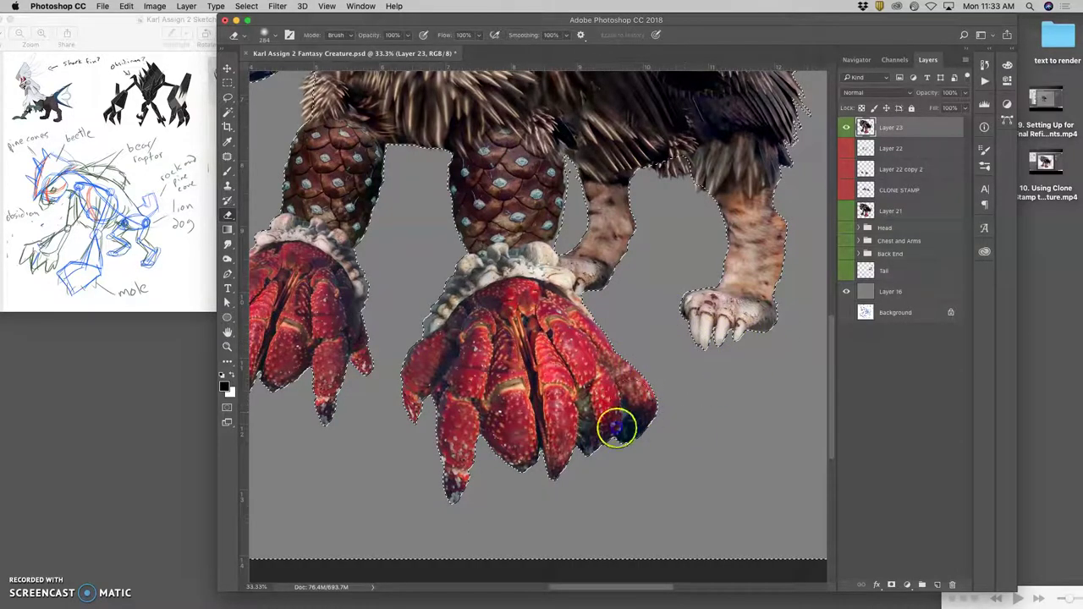
pyautogui.moveTo(571, 211); pyautogui.dragTo(568, 190)
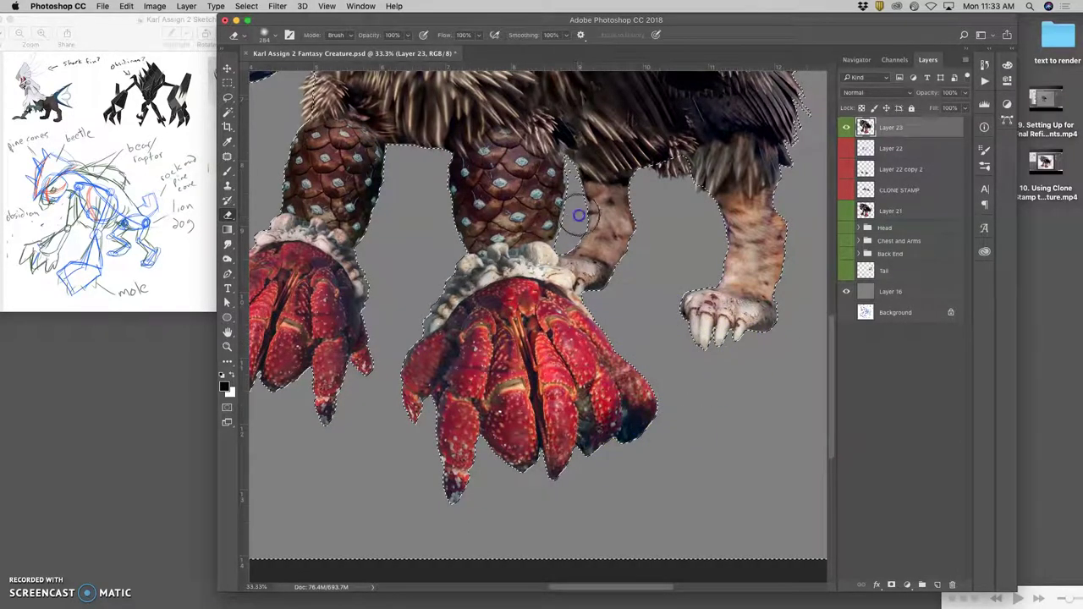
pyautogui.press('super+minus')
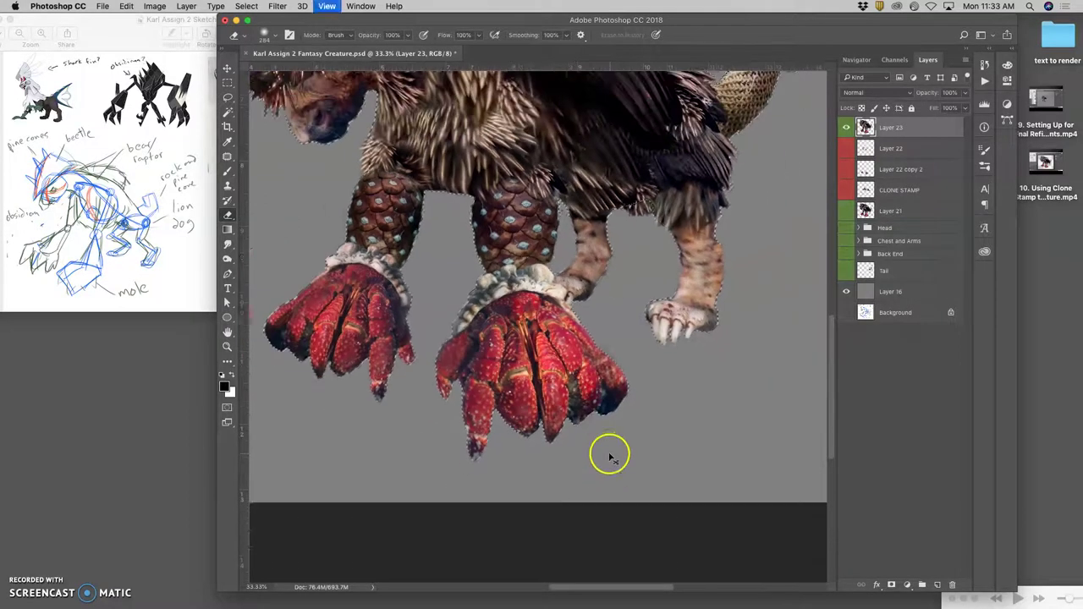
pyautogui.press('super+minus')
pyautogui.press('super+minus')
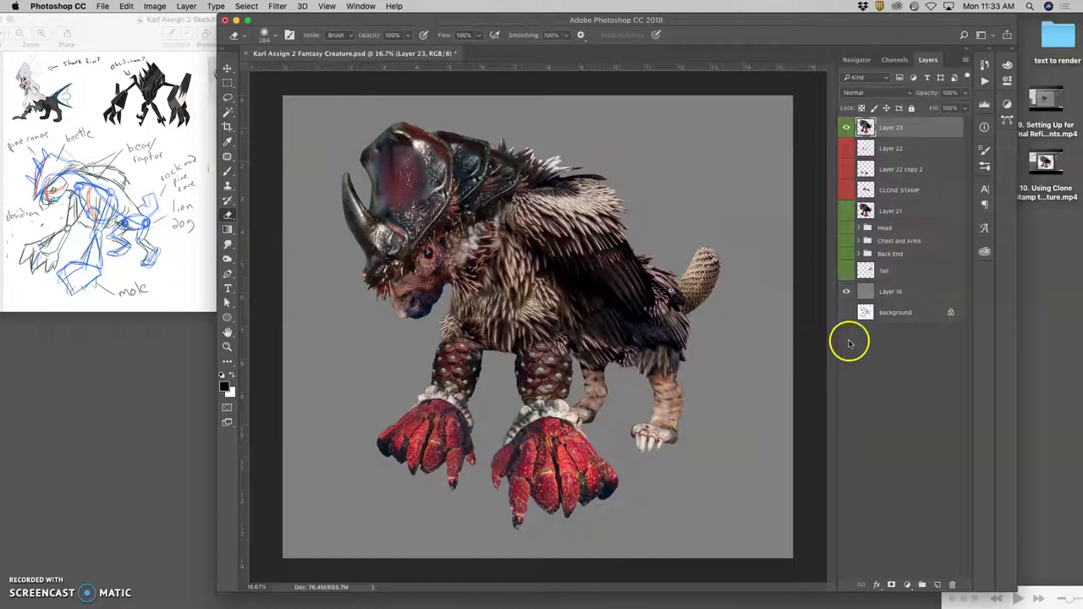
pyautogui.press('super+s')
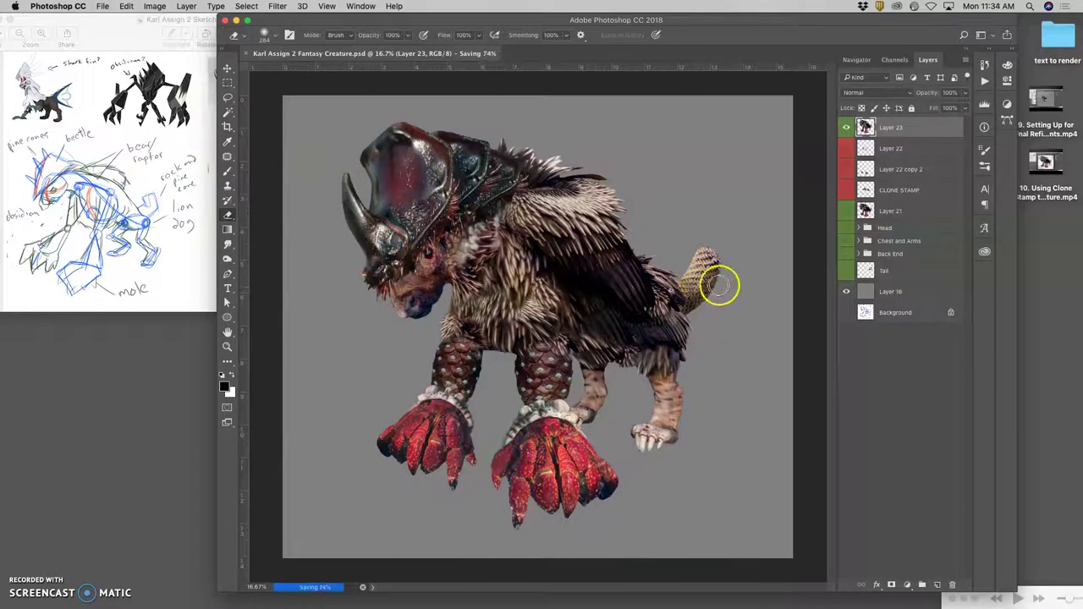
pyautogui.rightClick(846, 125)
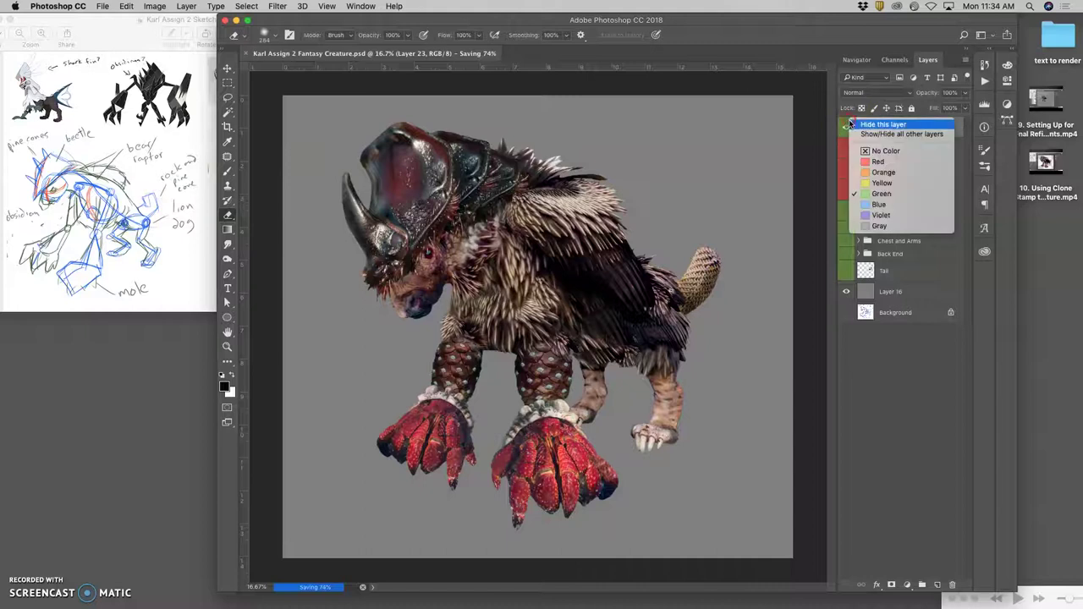
pyautogui.click(865, 169)
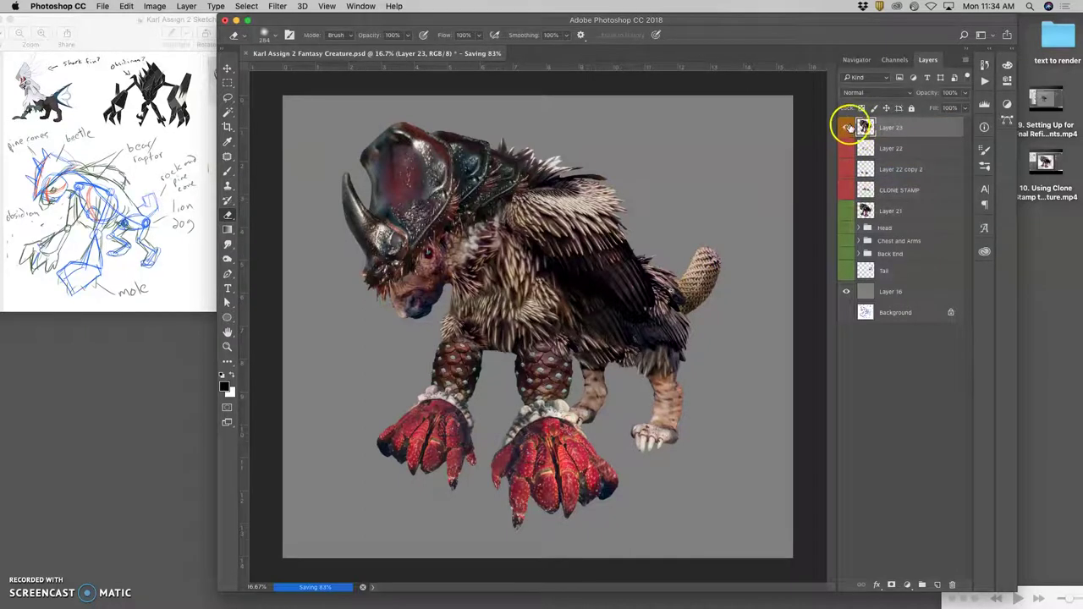
pyautogui.rightClick(846, 123)
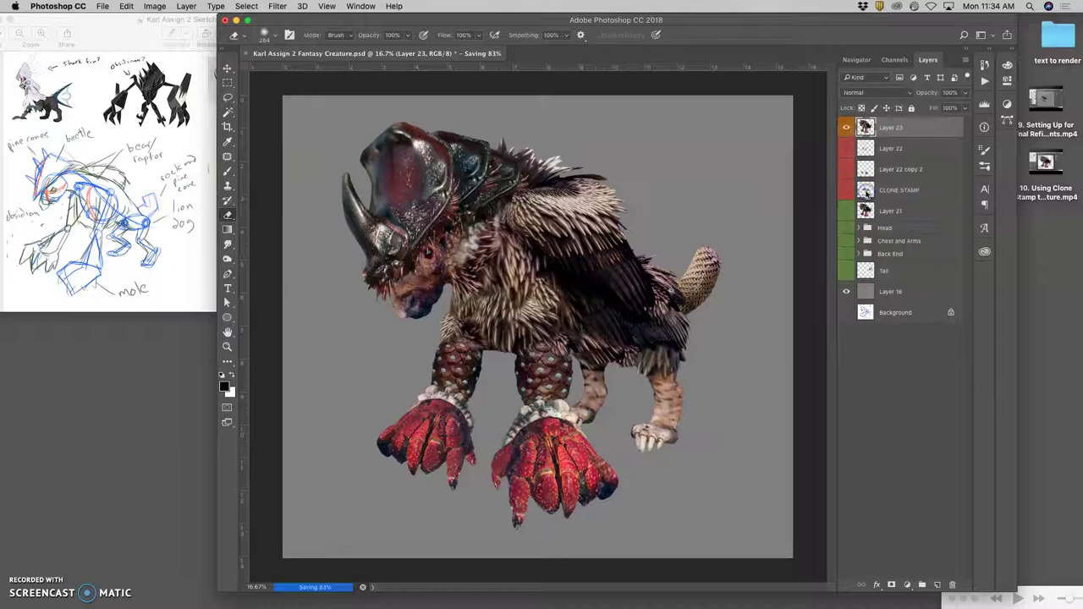
pyautogui.click(865, 193)
# - Give Layer 23 a yellow colour label and rename it Final Combined
pyautogui.rightClick(848, 126)
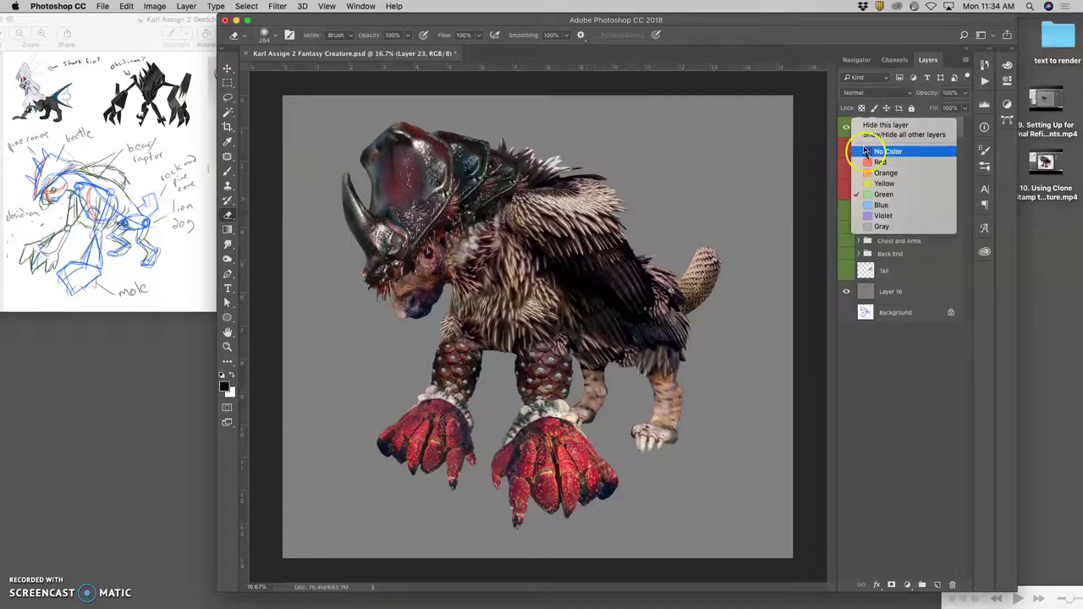
pyautogui.click(868, 179)
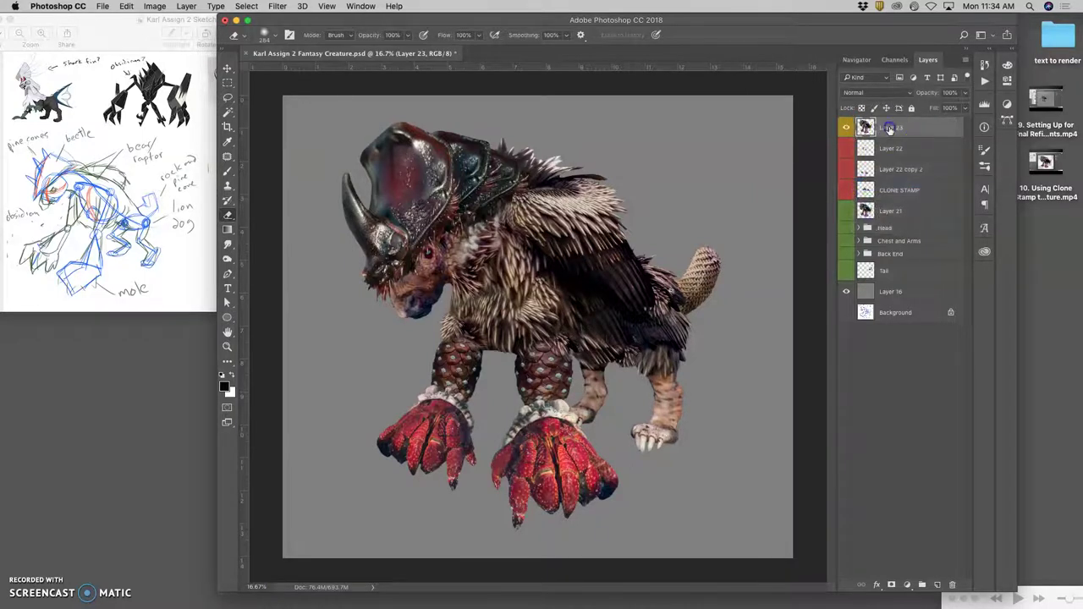
pyautogui.press('Return')
# - Hide the grey Layer 16 backdrop and apply Auto Tone to the Final Combined layer
pyautogui.click(846, 291)
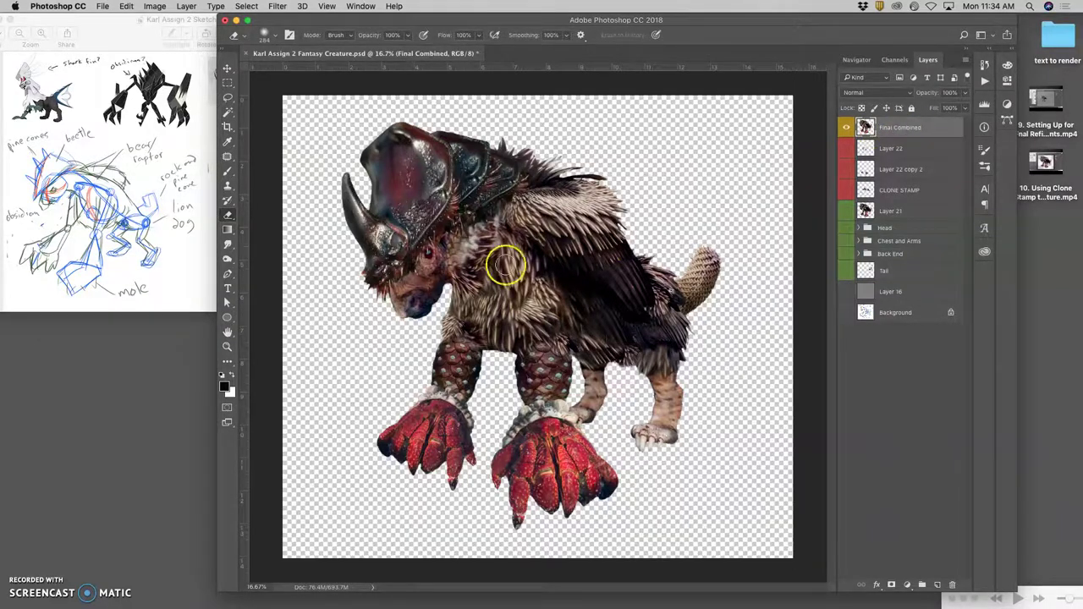
pyautogui.click(902, 127)
pyautogui.click(383, 61)
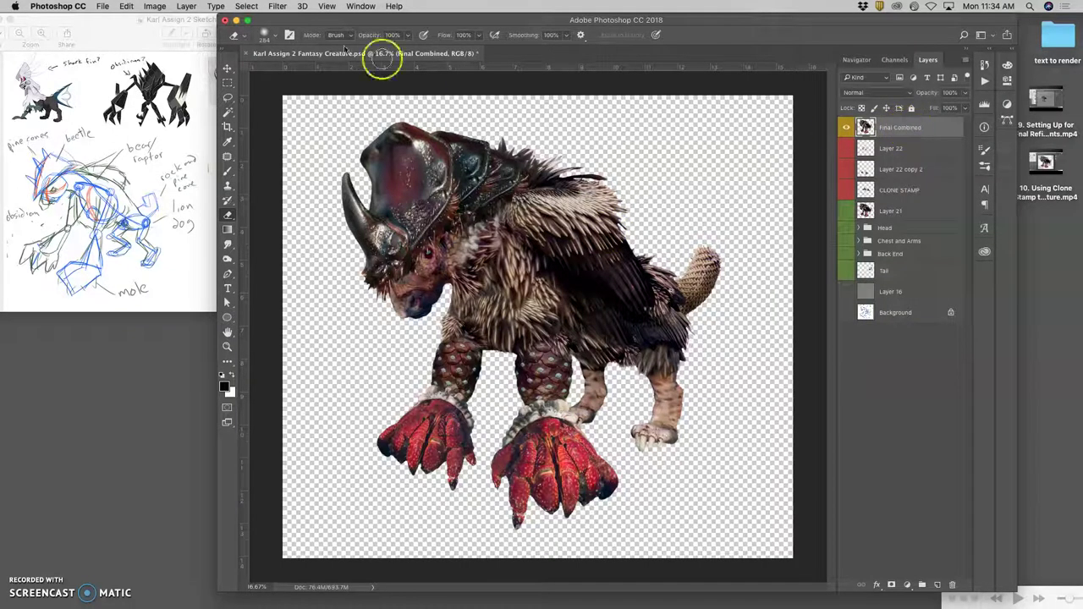
pyautogui.click(155, 7)
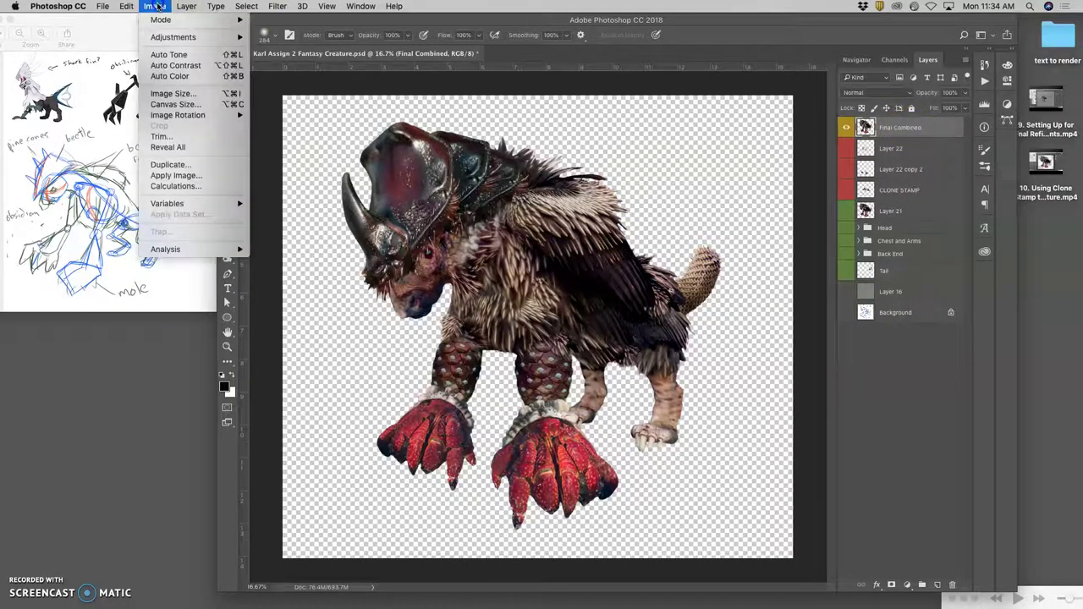
pyautogui.click(173, 56)
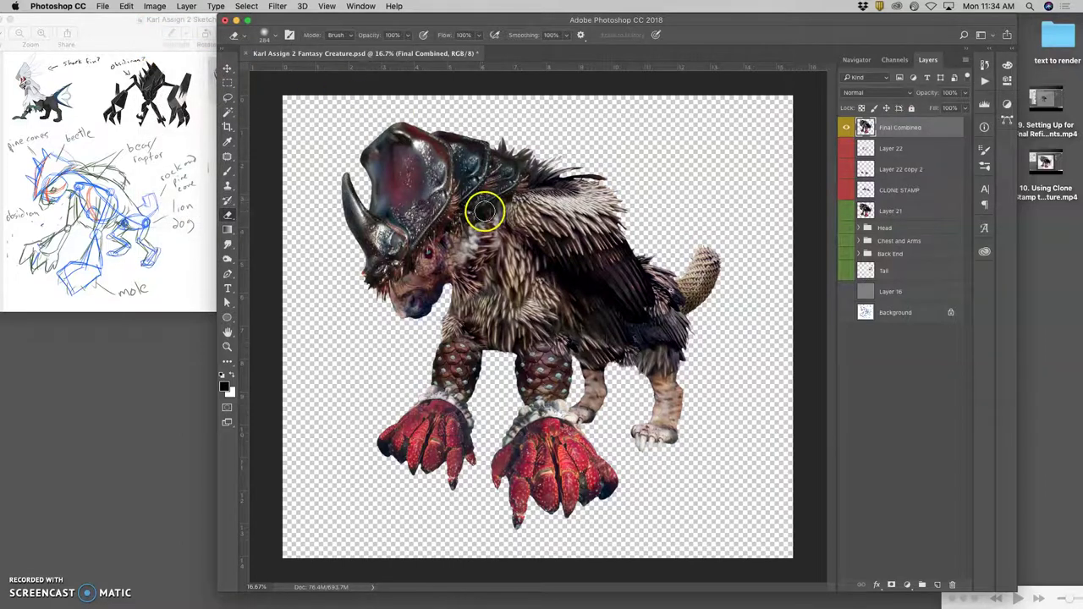
# - Compare the creature before and after the Auto Tone correction by undoing and reapplying it, leaving the correction applied
pyautogui.press('super+z')
pyautogui.press('super+z')
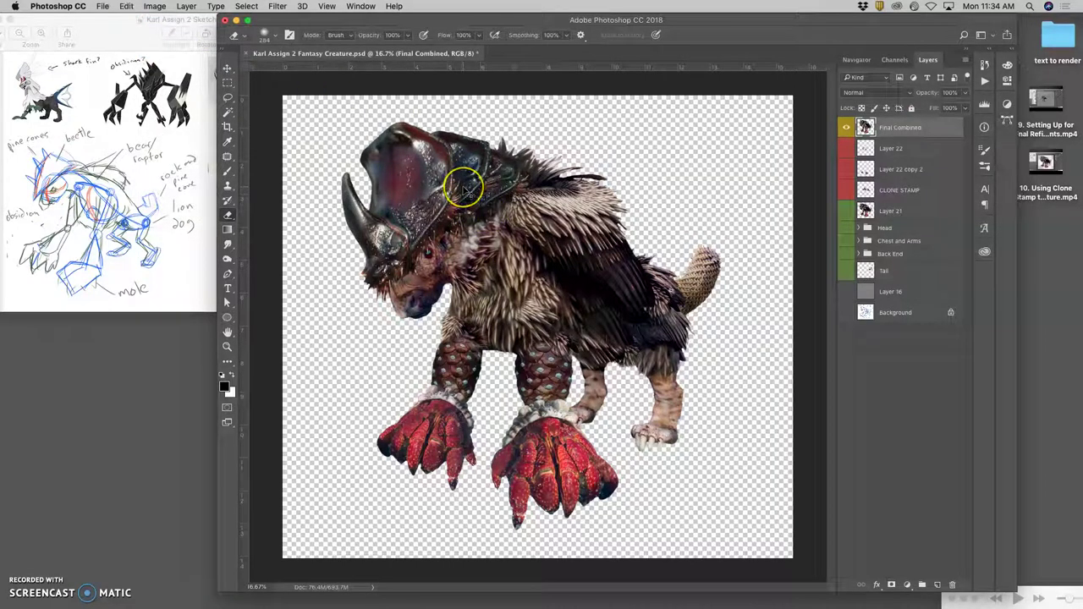
pyautogui.press('super+z')
pyautogui.press('super+z')
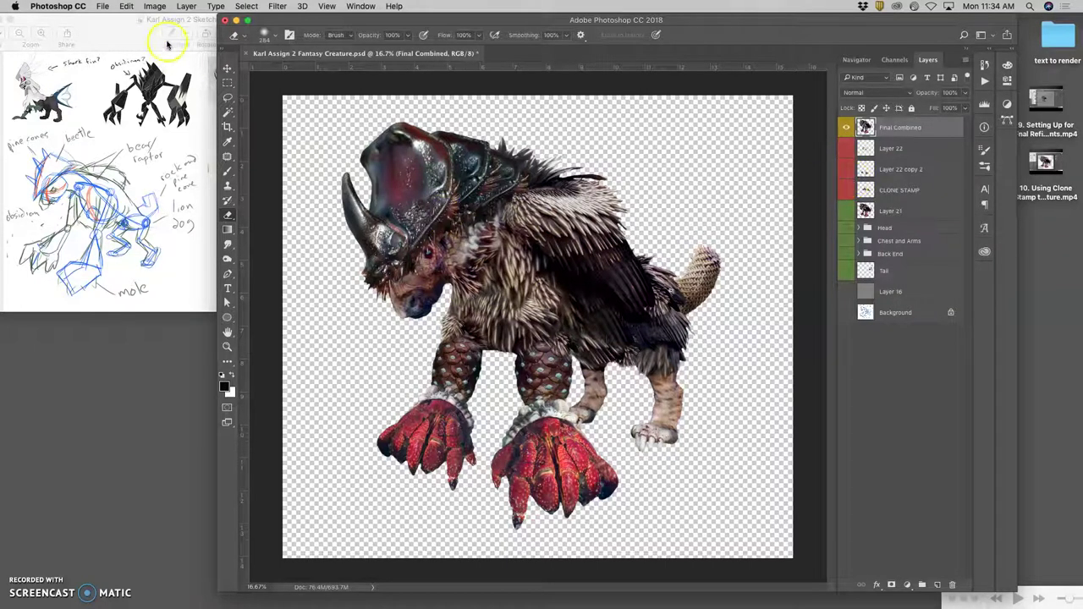
# - Save a PNG copy of the creature to the Desktop under the document's existing name, using the large file size (fastest saving) option
pyautogui.click(104, 6)
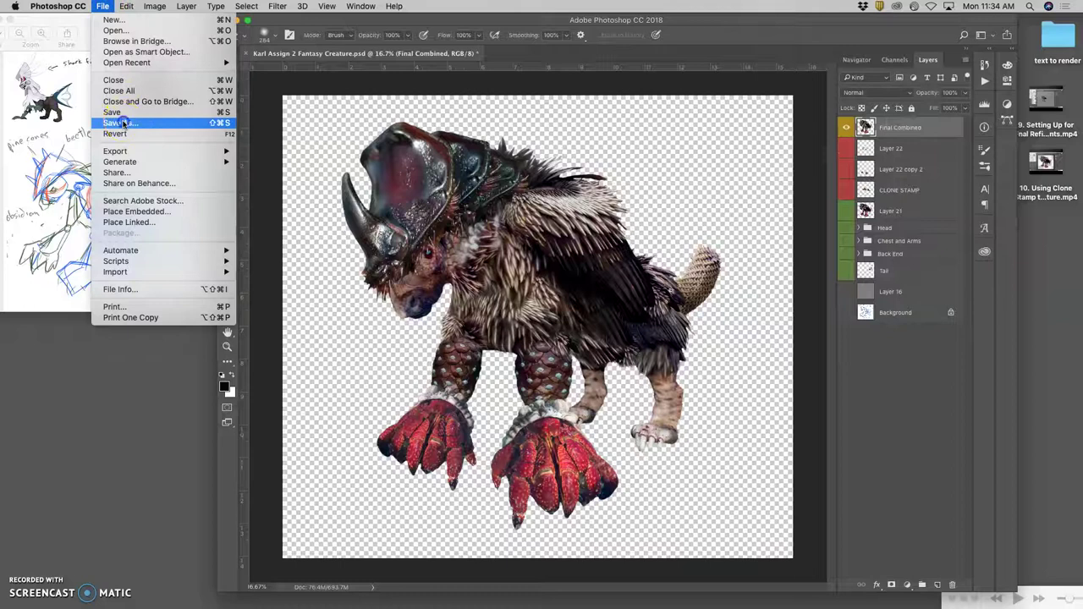
pyautogui.click(516, 191)
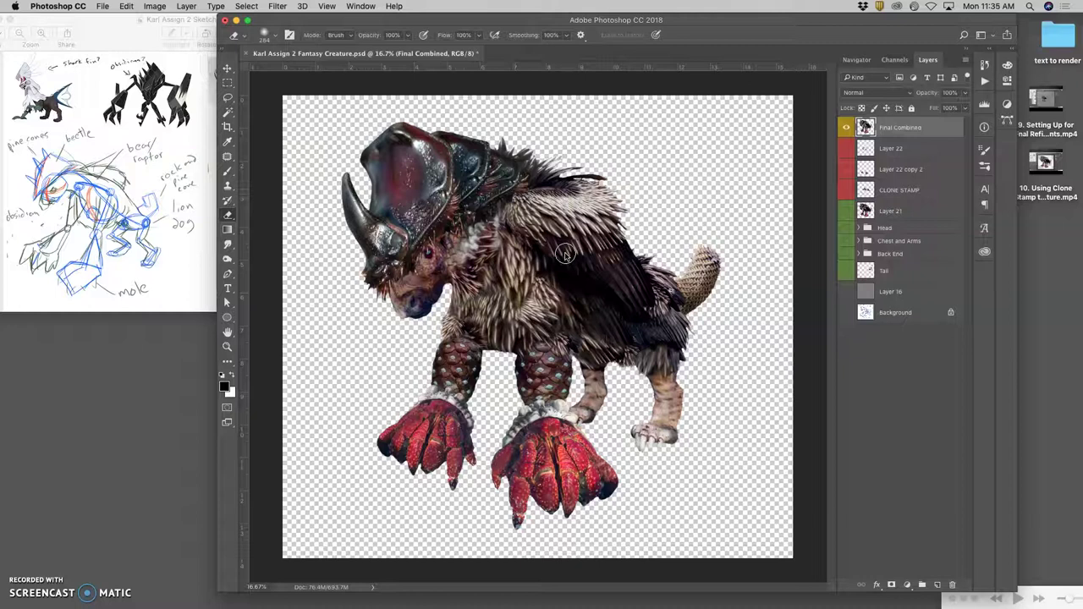
pyautogui.press('super+shift+s')
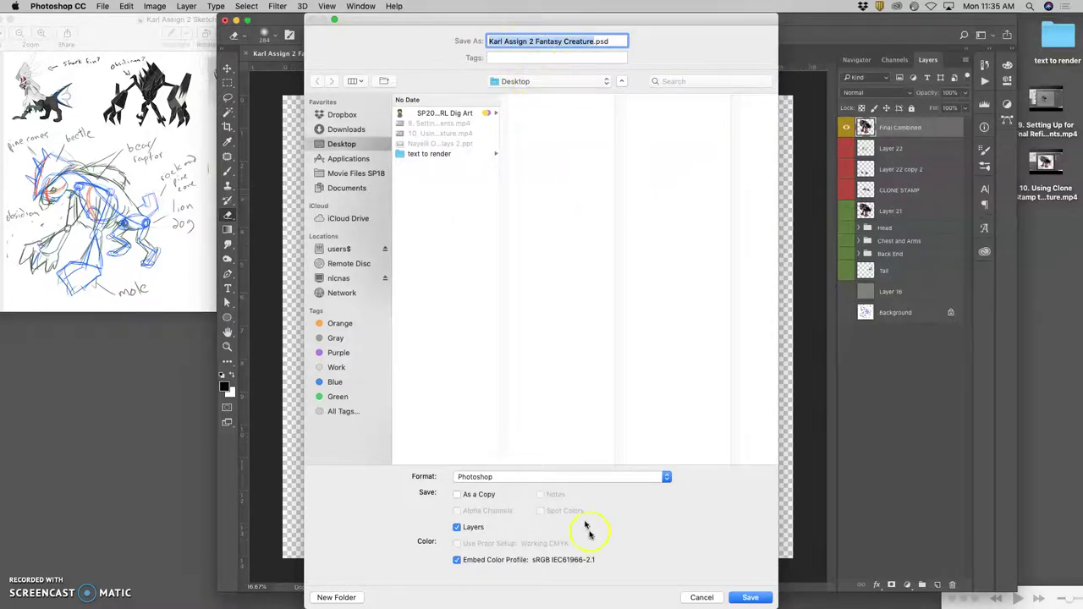
pyautogui.click(555, 478)
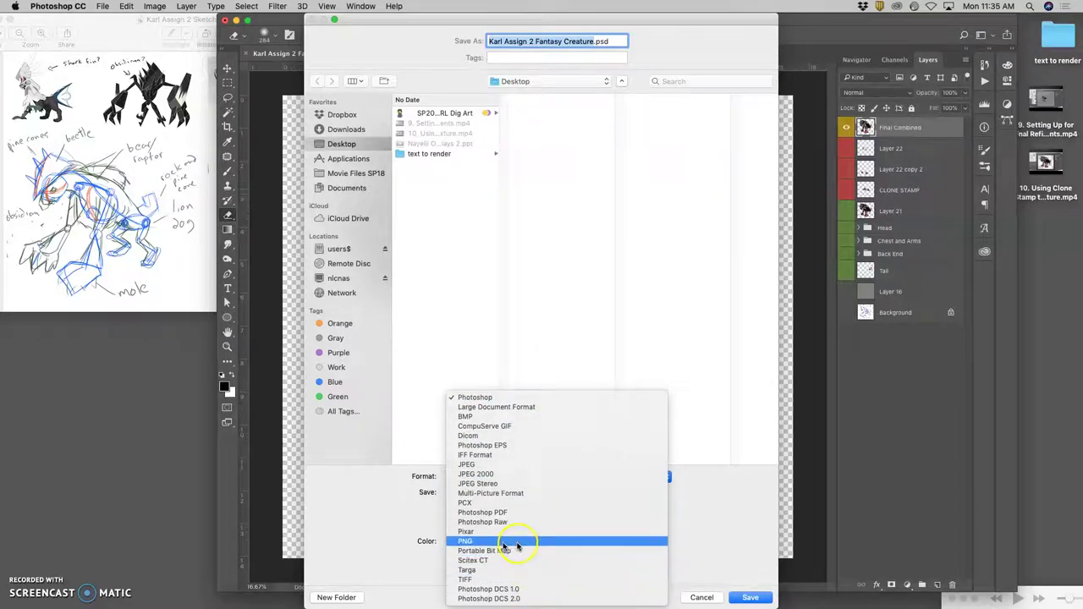
pyautogui.click(468, 542)
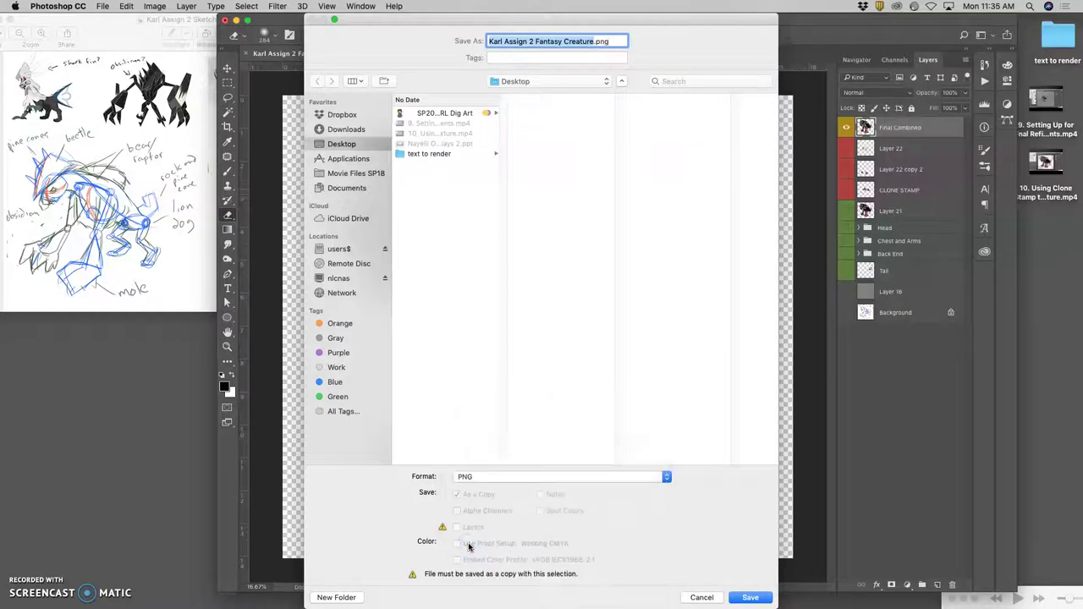
pyautogui.click(750, 597)
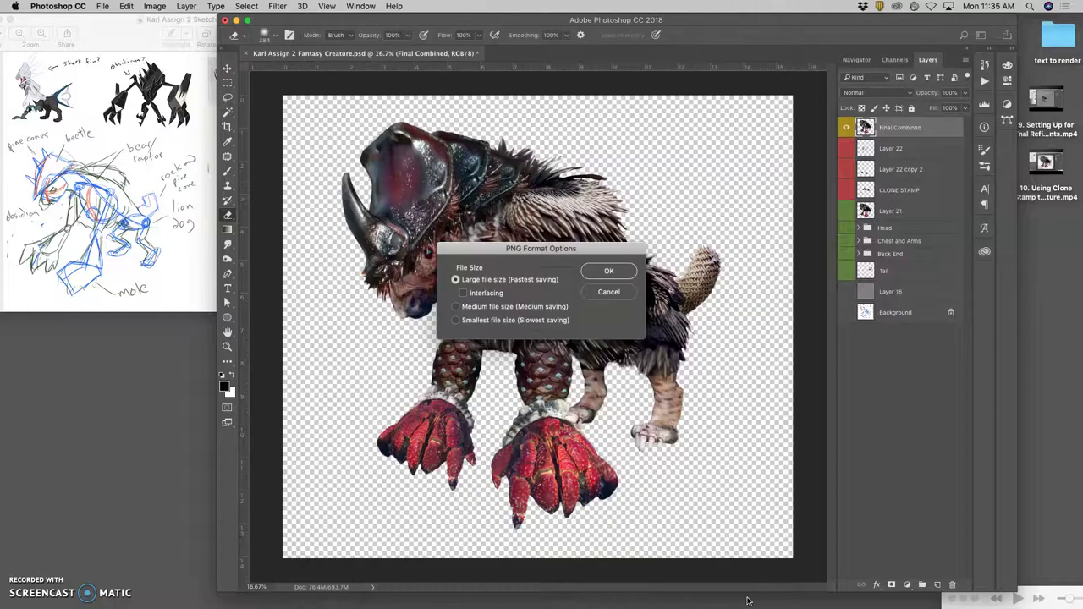
pyautogui.click(614, 272)
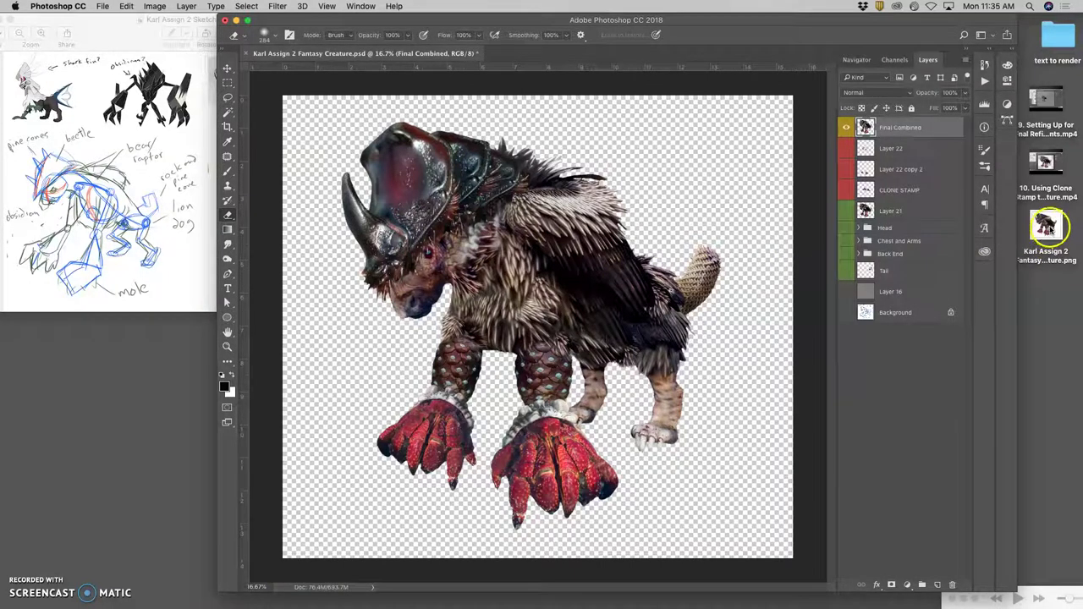
# - Open the saved creature PNG from the Desktop in Preview and apply Auto Levels in its Adjust Color settings
pyautogui.doubleClick(1047, 227)
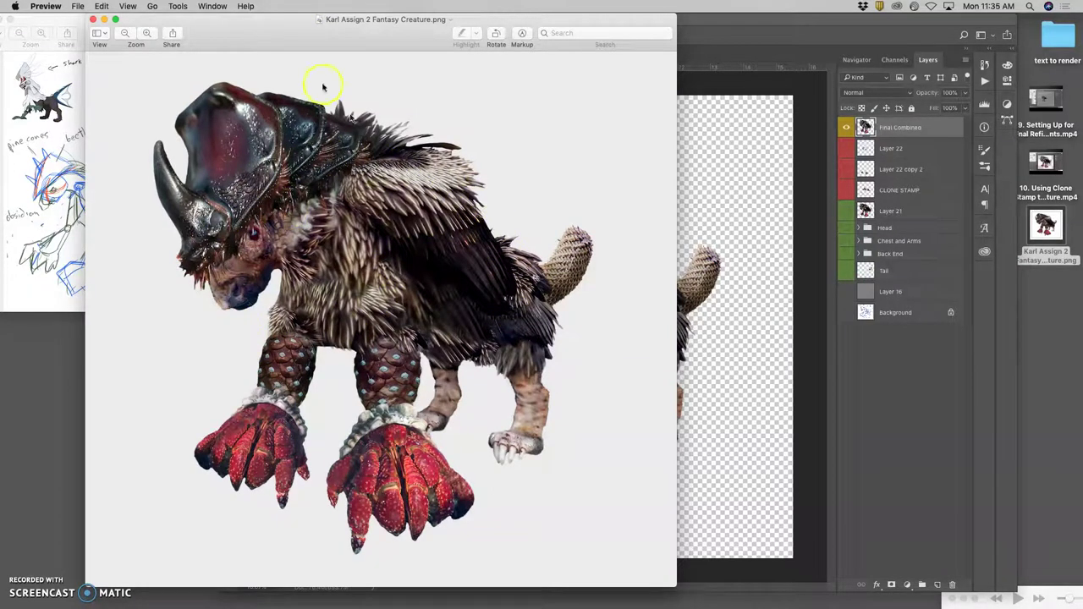
pyautogui.click(179, 7)
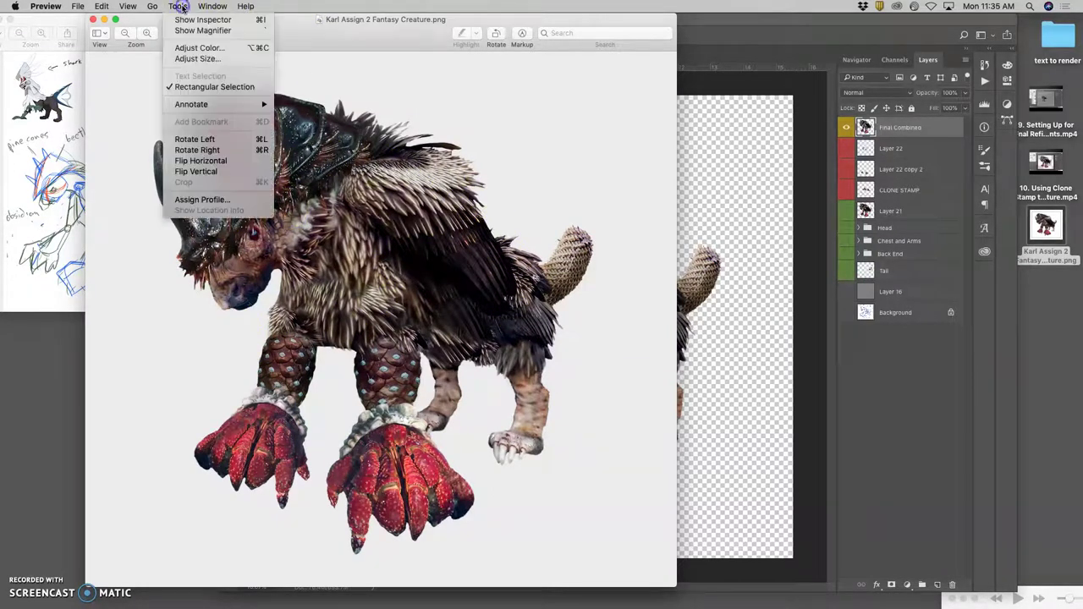
pyautogui.click(192, 48)
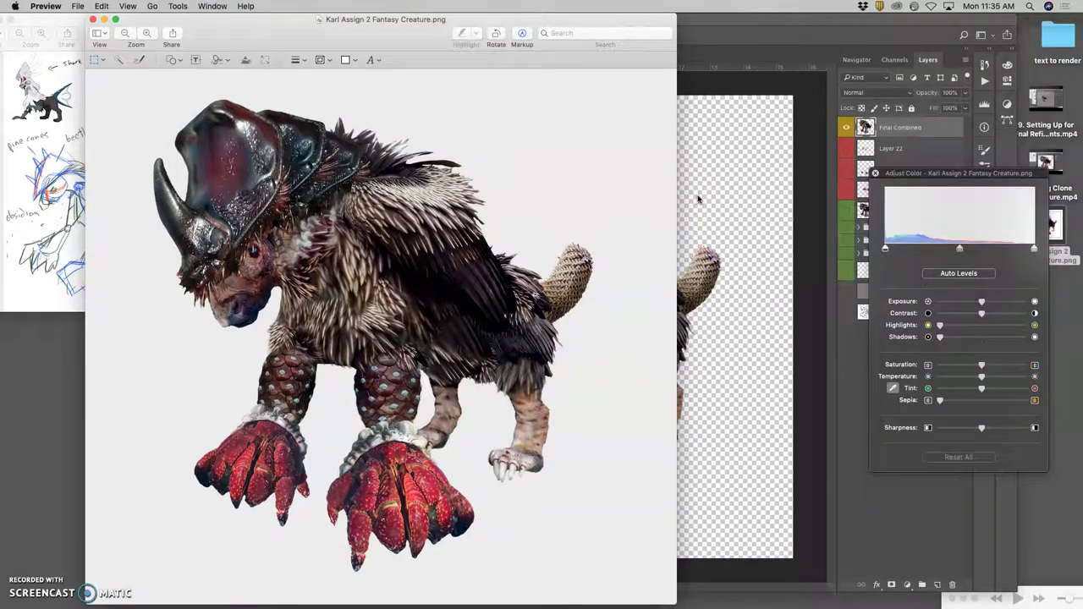
pyautogui.click(961, 274)
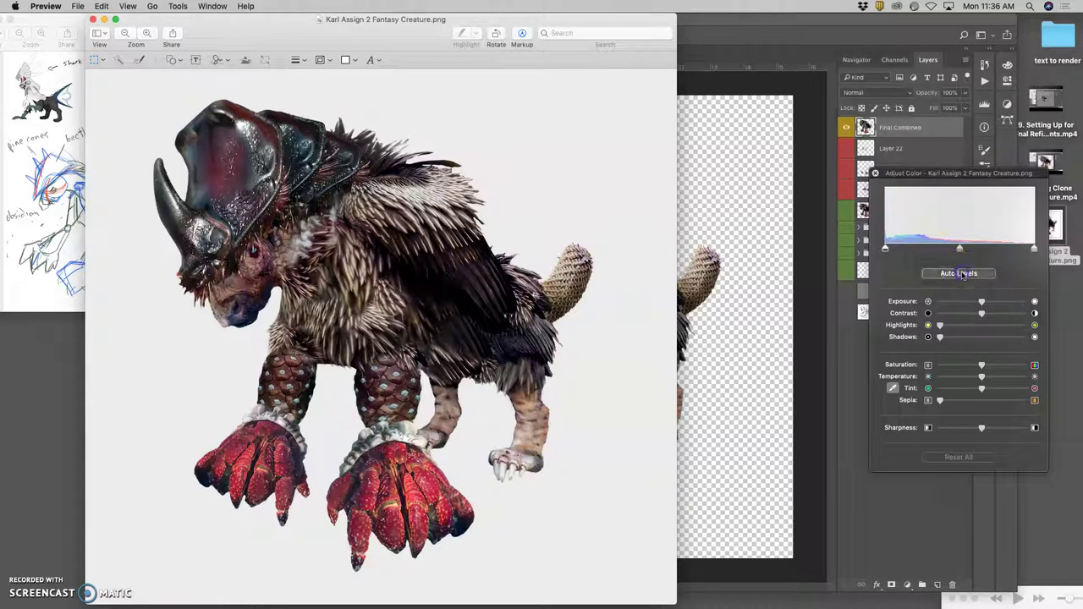
pyautogui.click(980, 323)
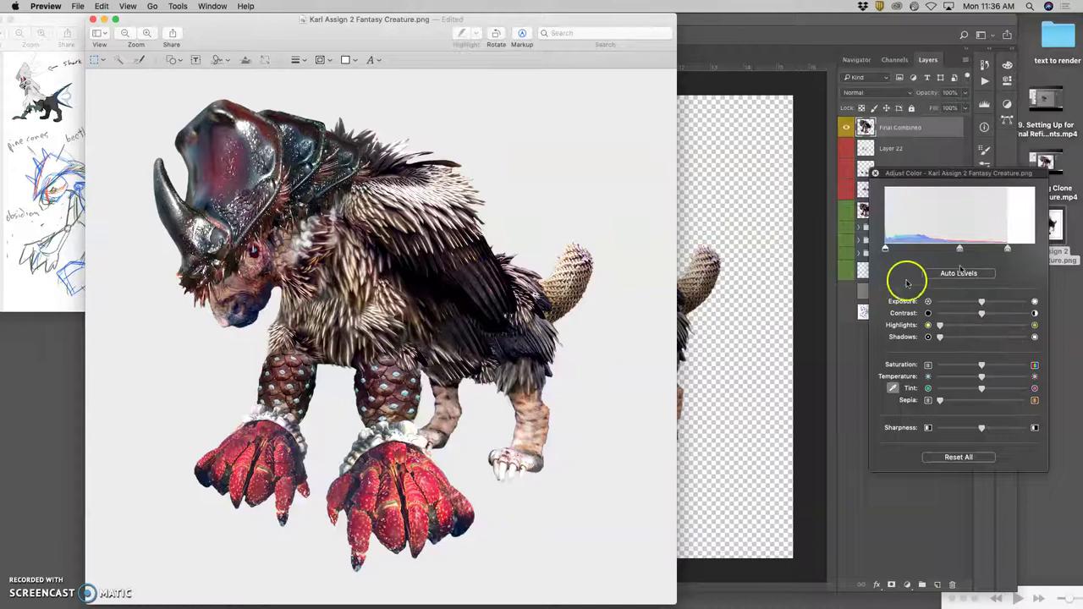
# - Move the histogram's white point back toward the bright end and raise Temperature and Saturation slightly on the creature PNG
pyautogui.click(1008, 249)
pyautogui.moveTo(1014, 249); pyautogui.dragTo(1027, 247)
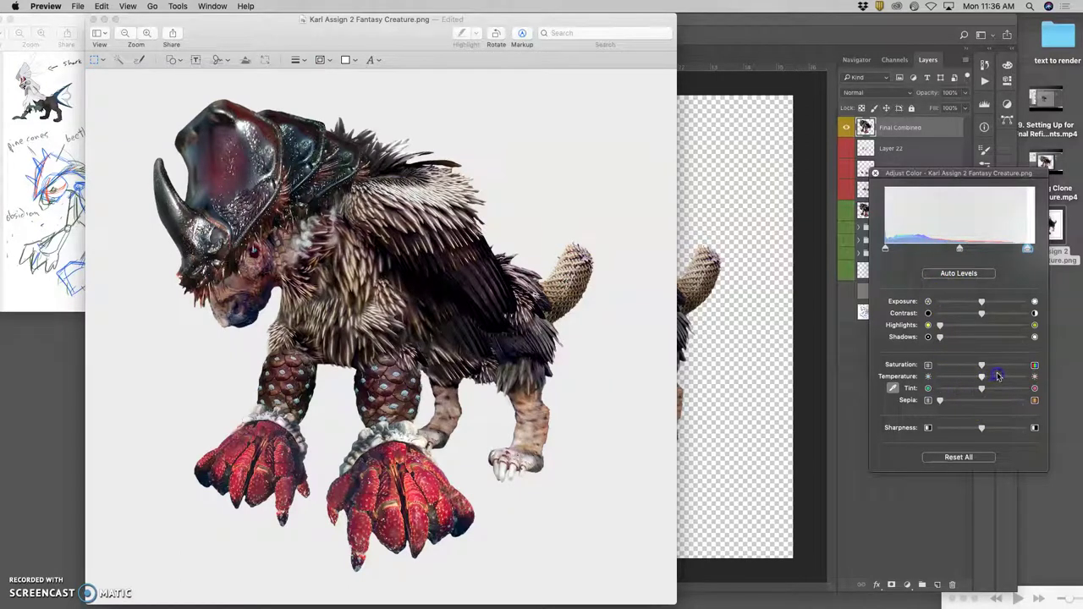
pyautogui.moveTo(957, 376); pyautogui.dragTo(988, 372)
pyautogui.moveTo(984, 365)
pyautogui.mouseDown()
pyautogui.moveTo(1025, 364)
pyautogui.moveTo(969, 367)
pyautogui.moveTo(990, 364)
pyautogui.mouseUp()
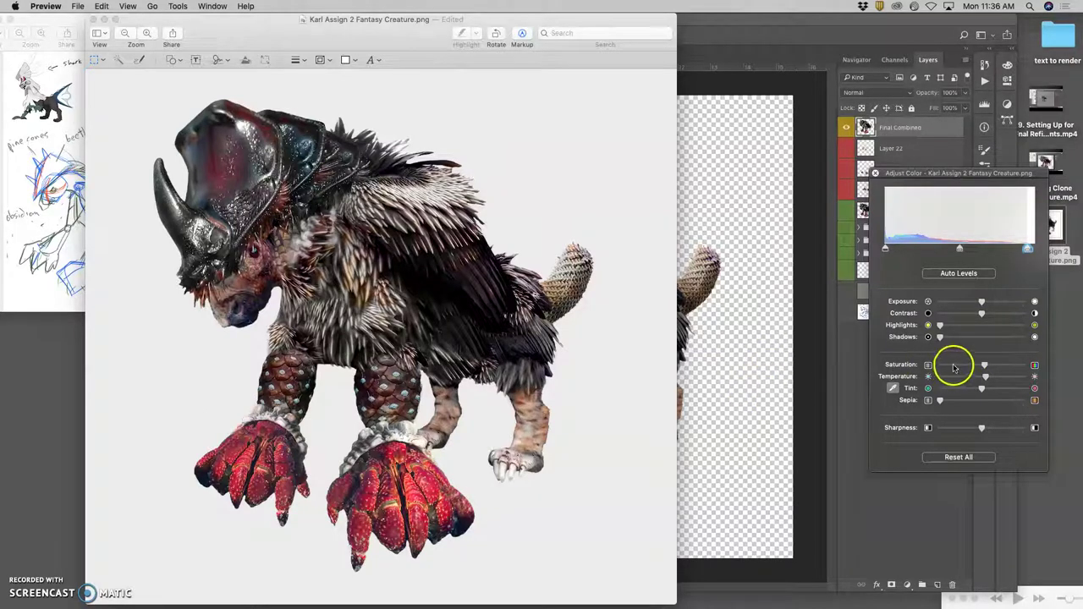
# - Raise the creature PNG's Highlights moderately and Shadows slightly, and move its window clear of the sketch reference
pyautogui.moveTo(941, 327); pyautogui.dragTo(972, 327)
pyautogui.moveTo(939, 337)
pyautogui.mouseDown()
pyautogui.moveTo(992, 337)
pyautogui.moveTo(961, 338)
pyautogui.mouseUp()
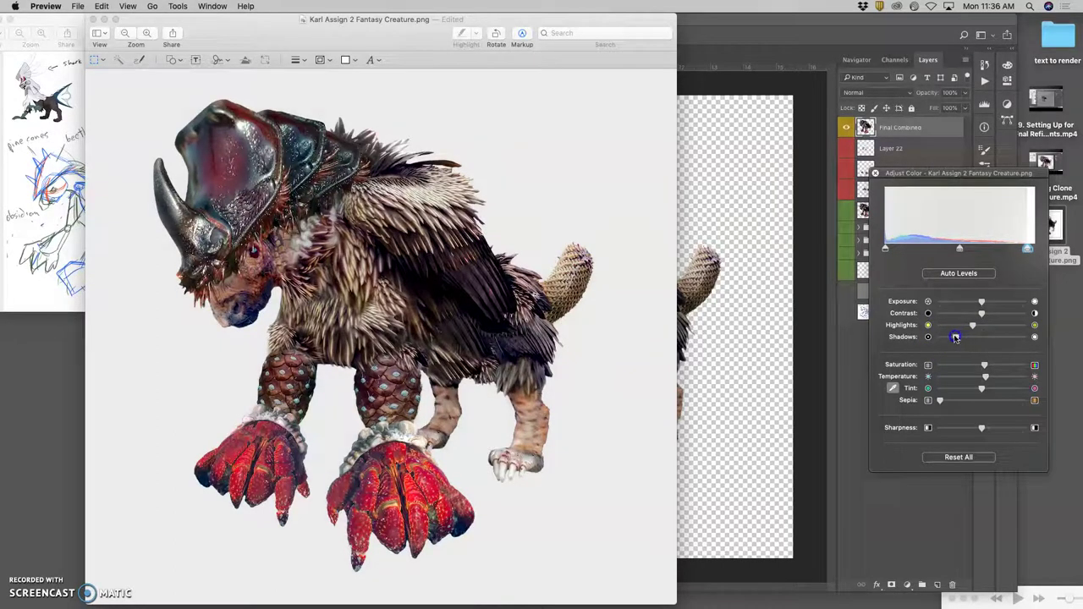
pyautogui.moveTo(971, 326); pyautogui.dragTo(967, 329)
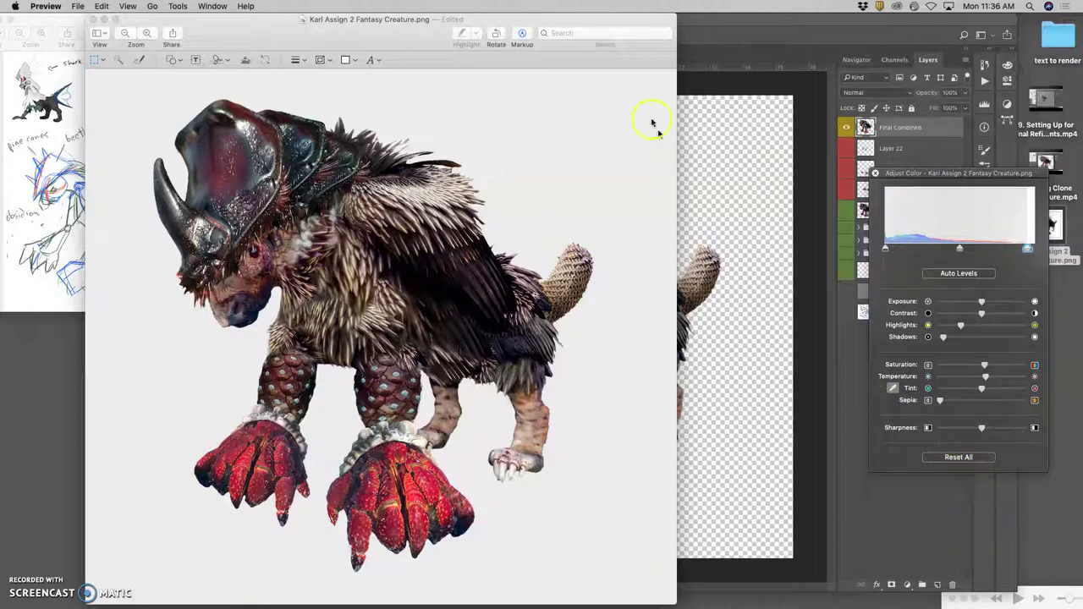
pyautogui.moveTo(590, 18); pyautogui.dragTo(717, 51)
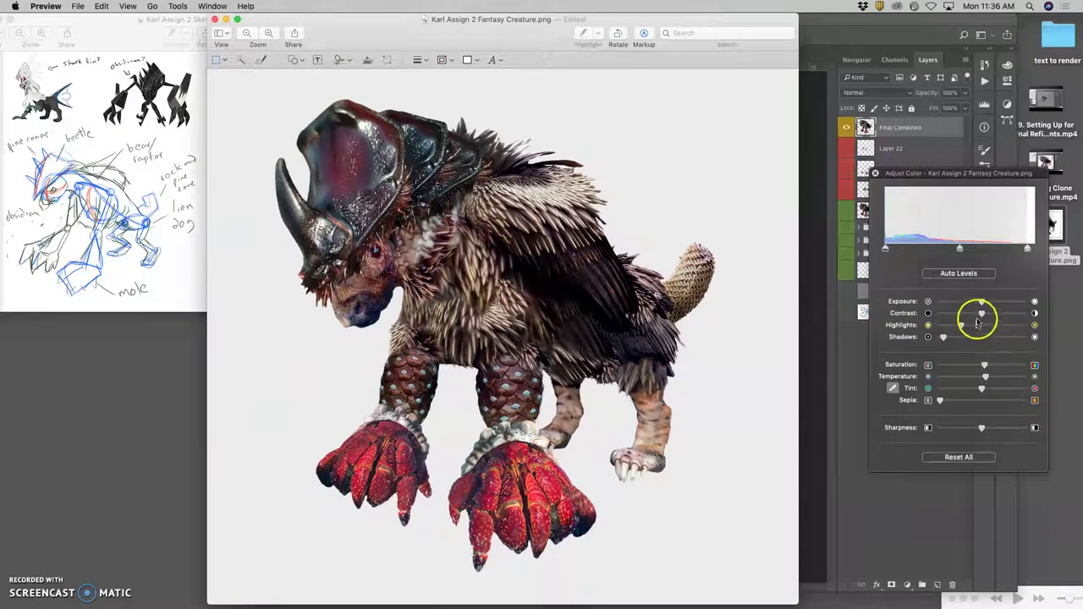
# - Fine-tune the histogram's white point, lower Highlights a little, return Temperature to neutral, and close the colour adjustments
pyautogui.click(1030, 250)
pyautogui.moveTo(961, 325); pyautogui.dragTo(954, 327)
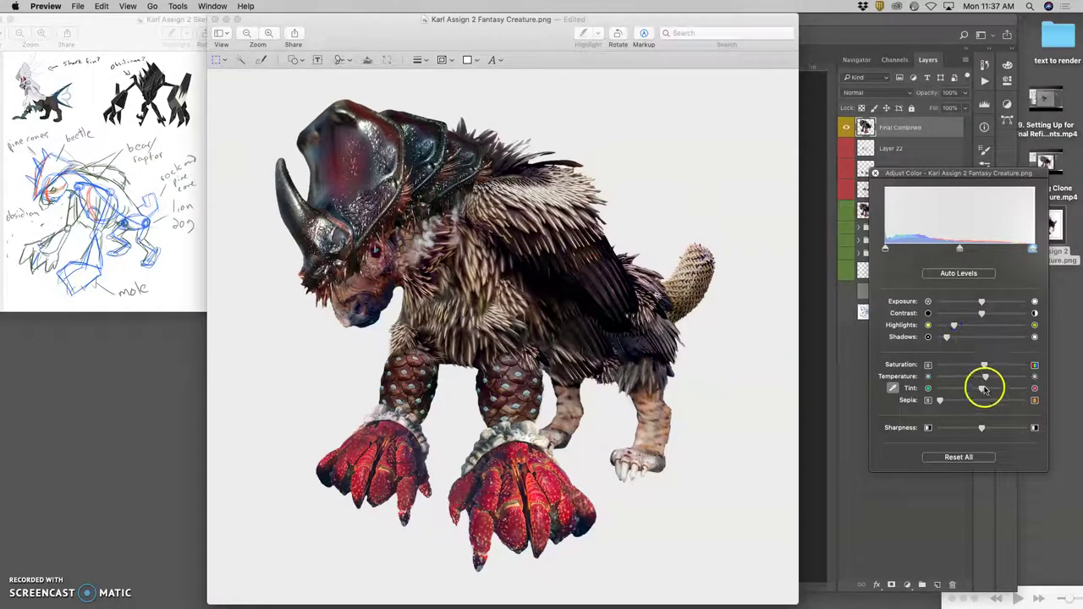
pyautogui.moveTo(984, 376); pyautogui.dragTo(982, 377)
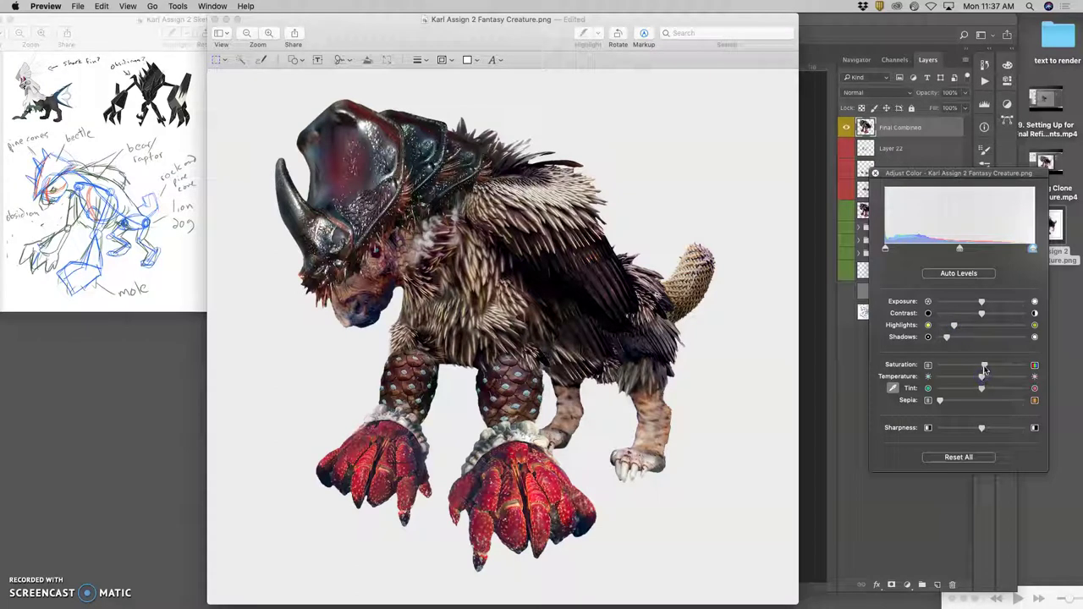
pyautogui.moveTo(1034, 251)
pyautogui.mouseDown()
pyautogui.moveTo(1044, 250)
pyautogui.moveTo(1029, 248)
pyautogui.mouseUp()
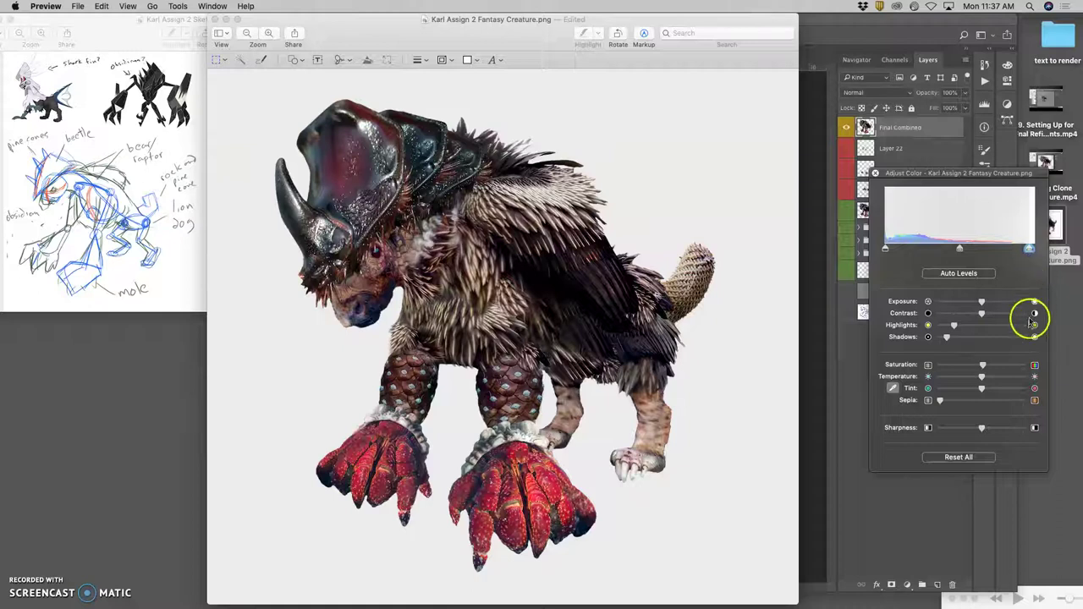
pyautogui.click(876, 175)
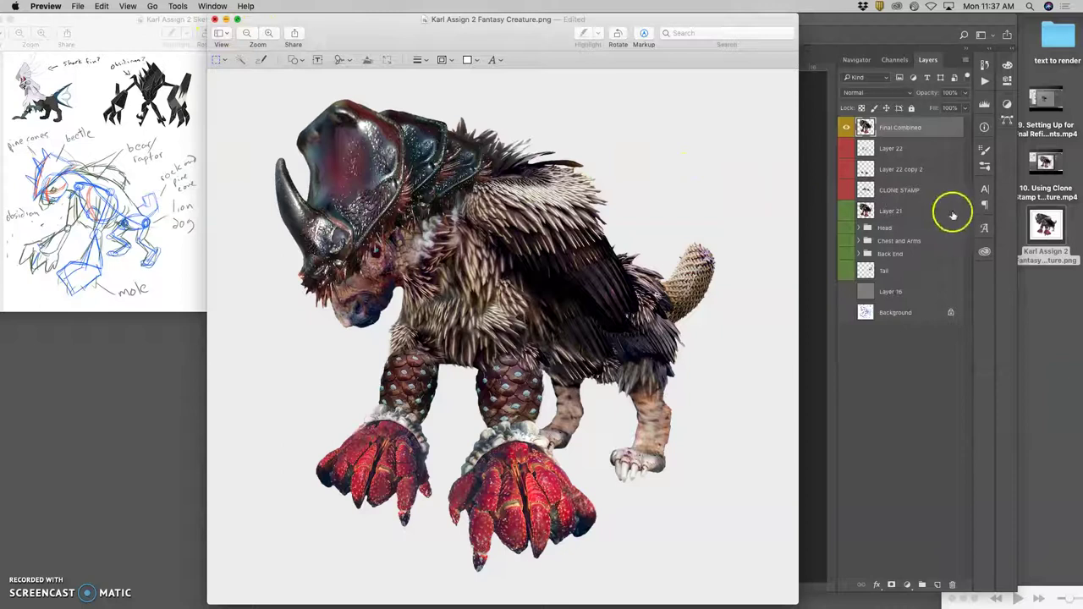
# - Close the colour-adjusted creature PNG and move its file from the Desktop to the Trash
pyautogui.press('super+w')
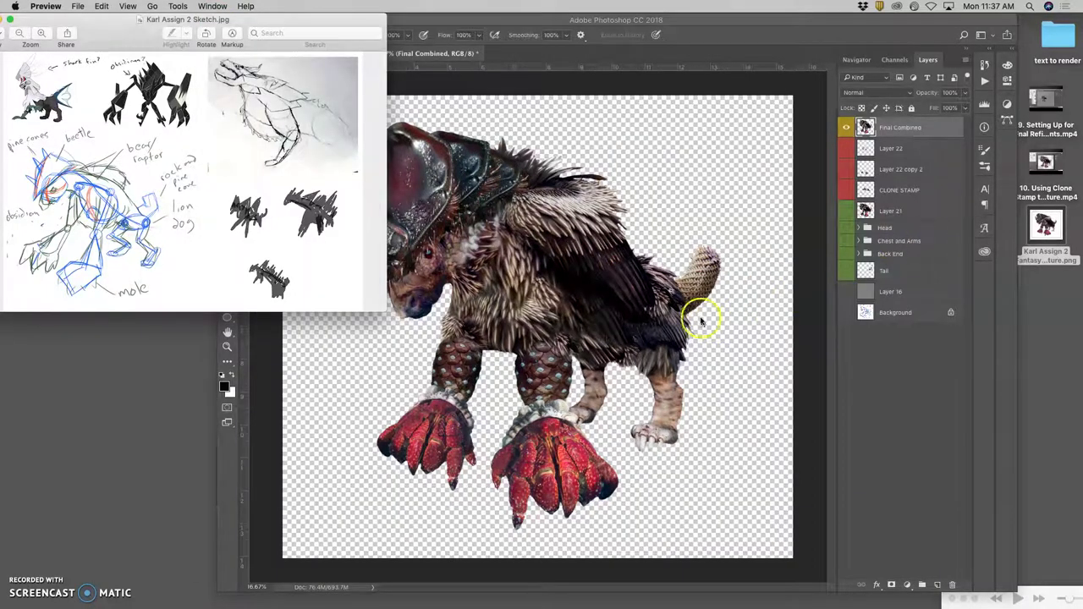
pyautogui.doubleClick(1046, 226)
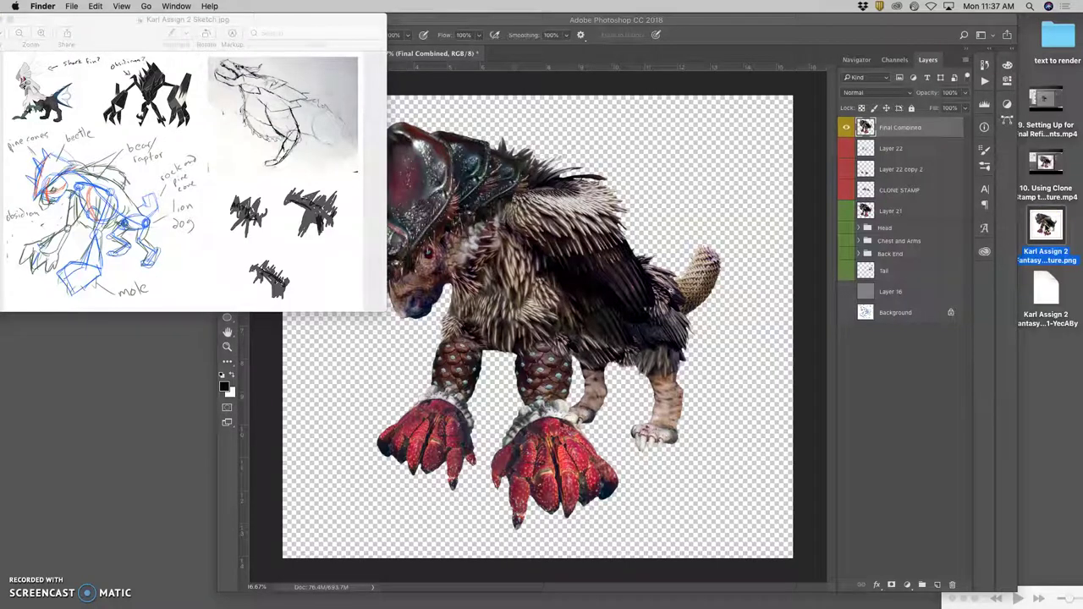
pyautogui.click(719, 203)
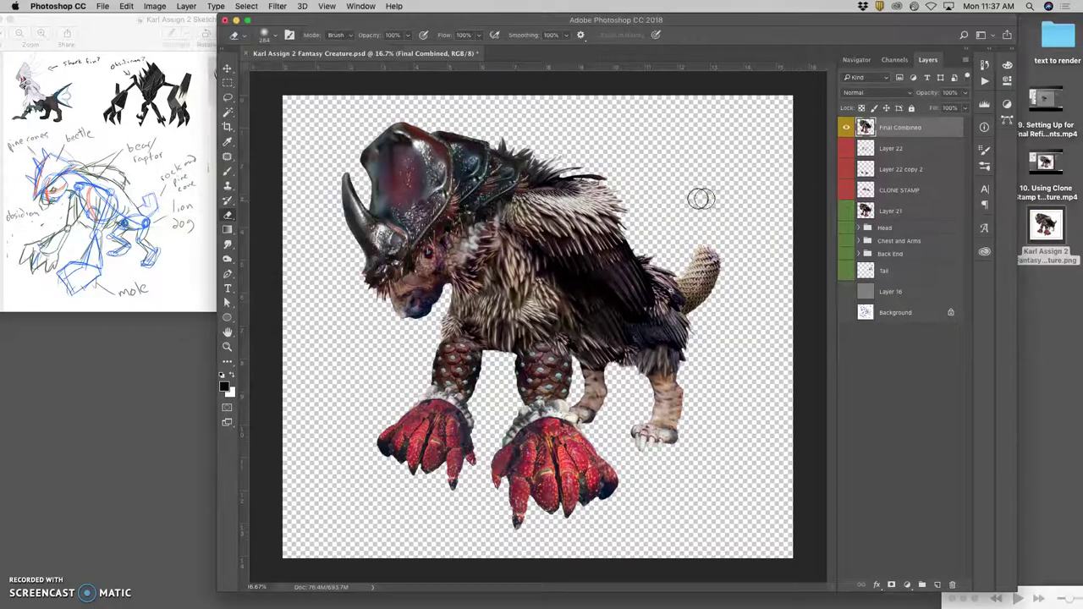
pyautogui.moveTo(1046, 225); pyautogui.dragTo(1047, 587)
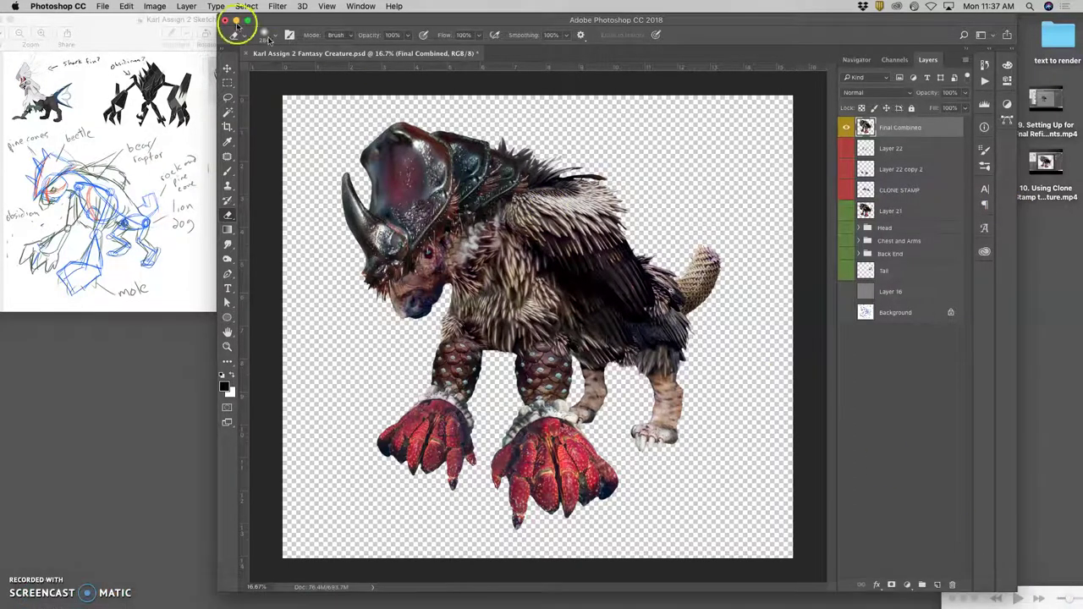
# - Save the layered creature PSD in Photoshop, and minimize the sketch reference window in Preview
pyautogui.click(103, 6)
pyautogui.click(172, 111)
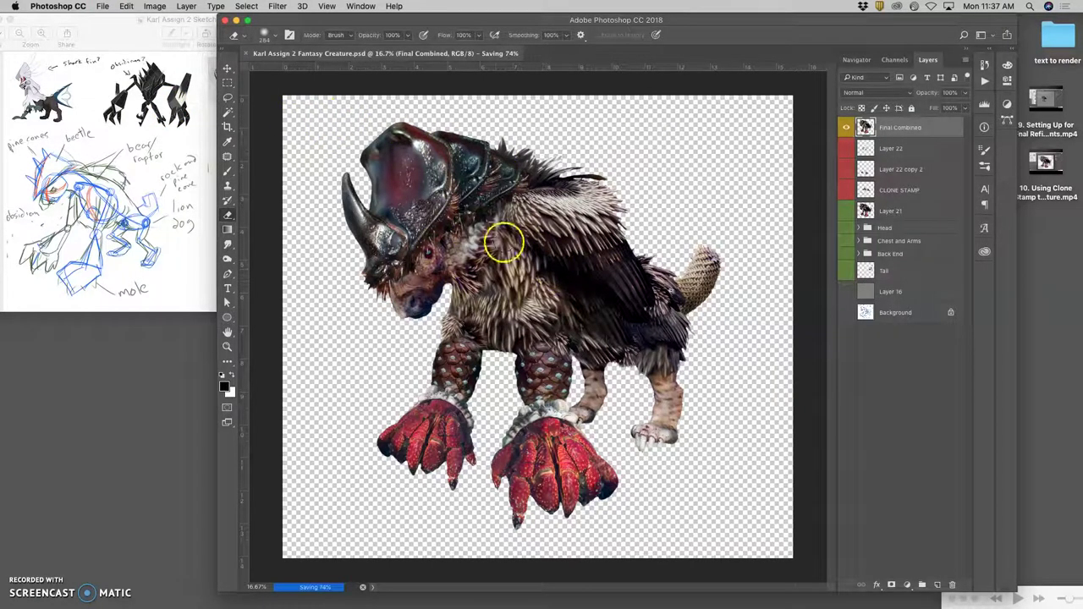
pyautogui.moveTo(426, 605)
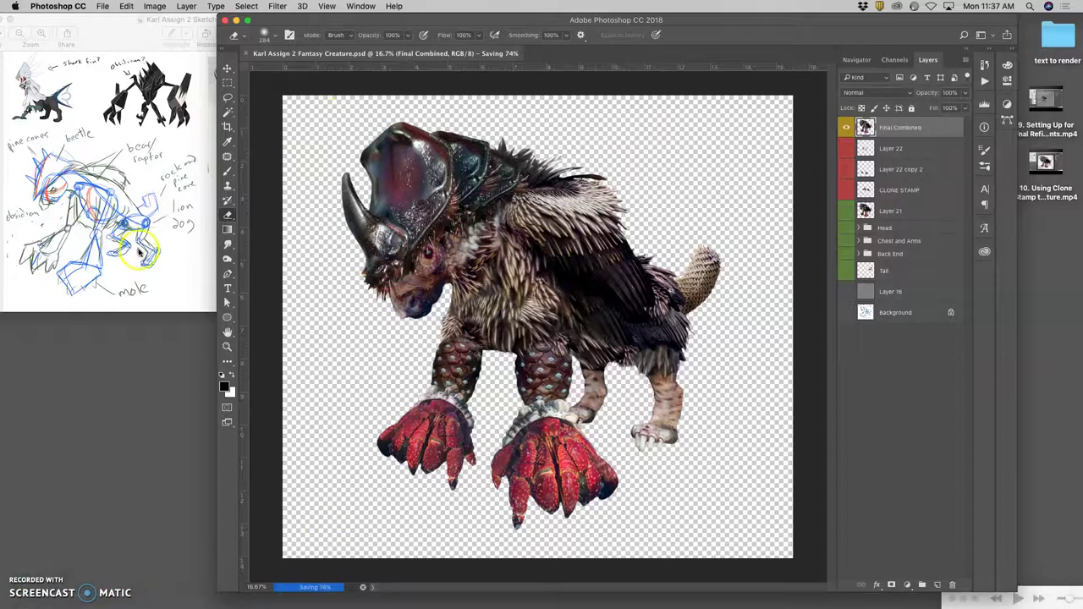
pyautogui.click(103, 51)
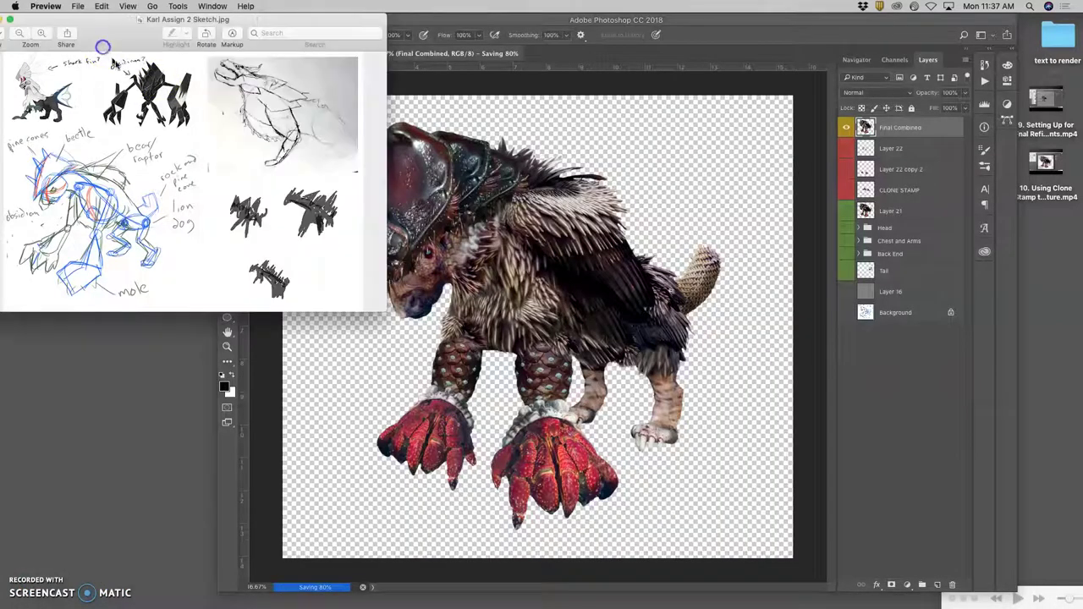
pyautogui.moveTo(51, 21); pyautogui.dragTo(95, 19)
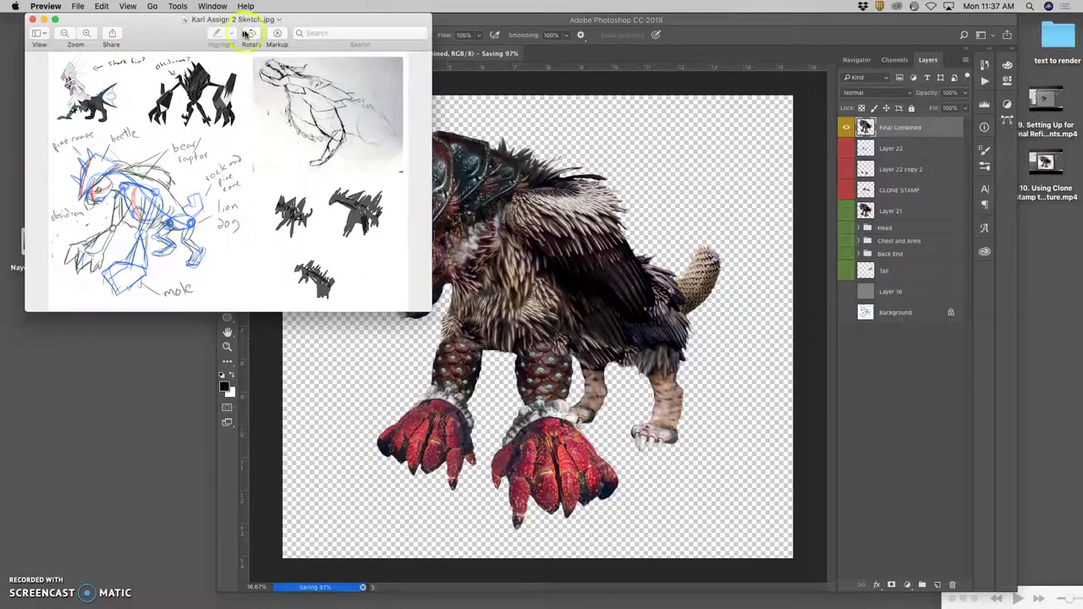
pyautogui.click(43, 19)
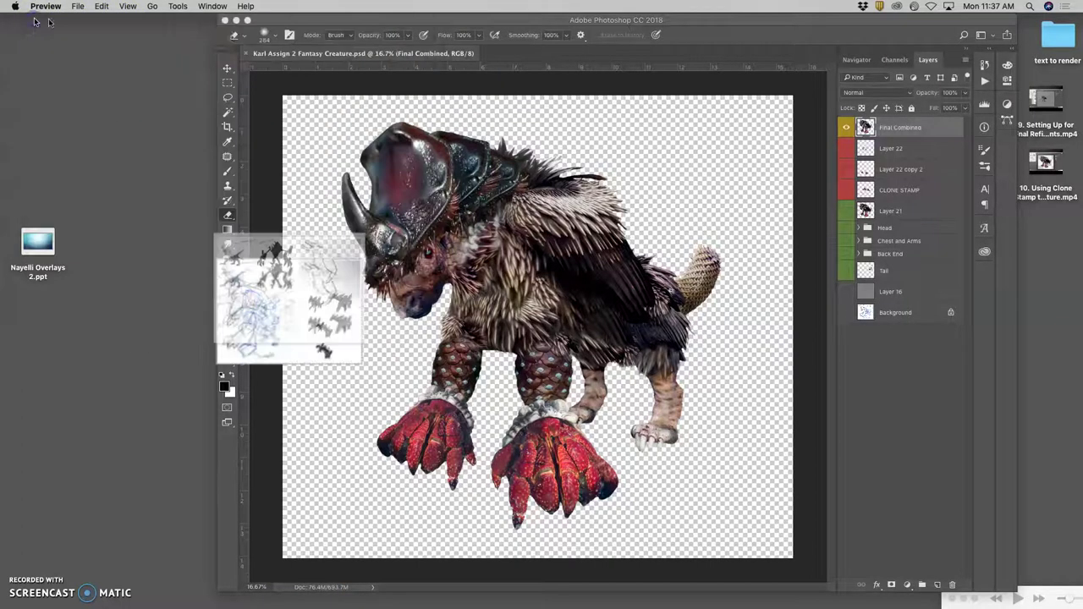
# - Export the creature from Photoshop again as a PNG on the Desktop, keeping the document's existing name
pyautogui.click(452, 57)
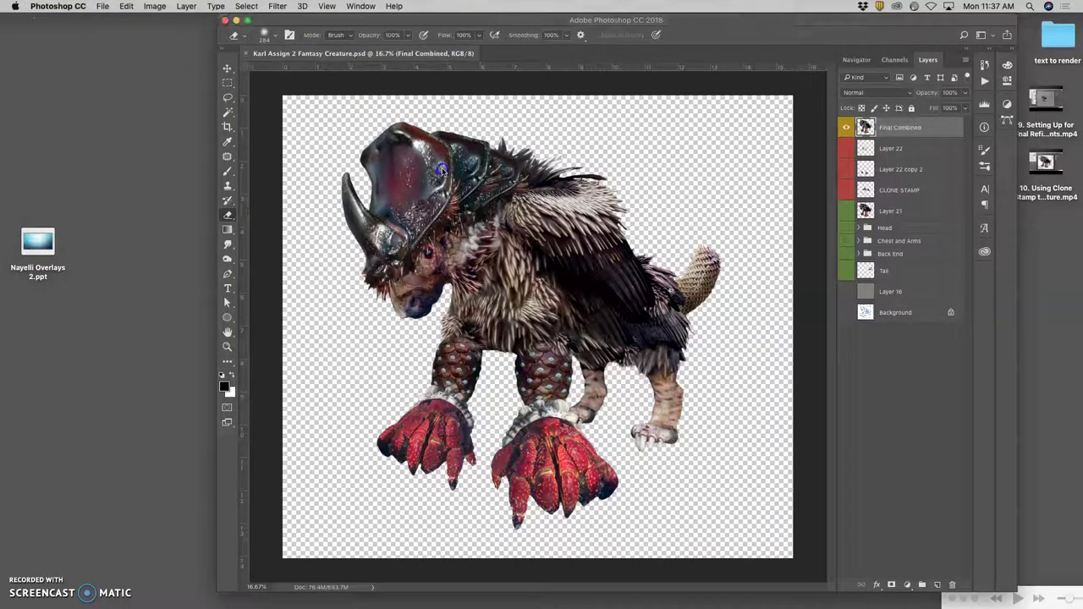
pyautogui.moveTo(922, 602)
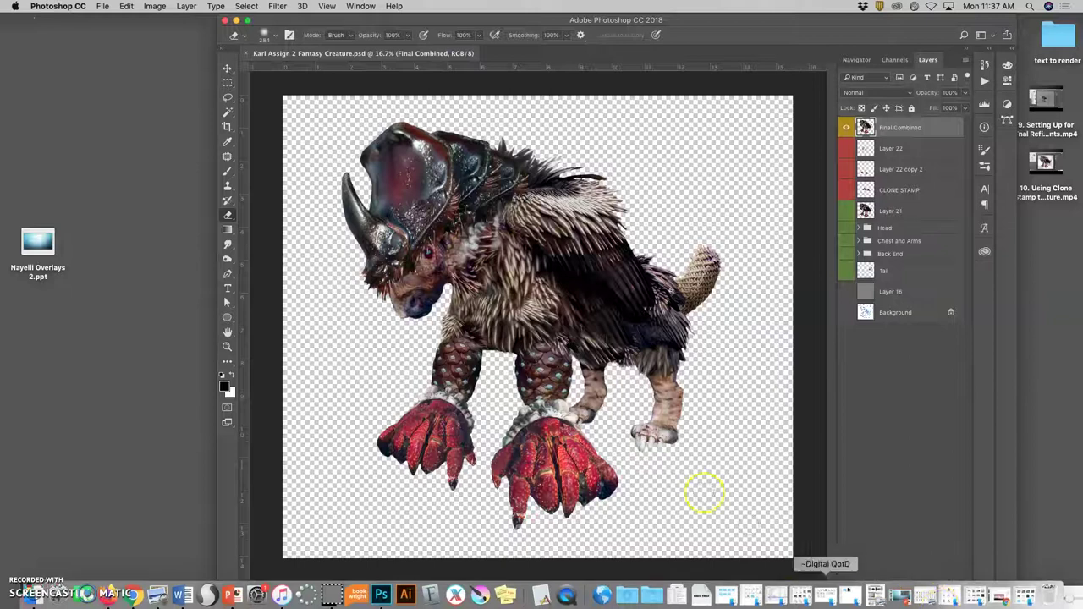
pyautogui.click(104, 6)
pyautogui.click(123, 121)
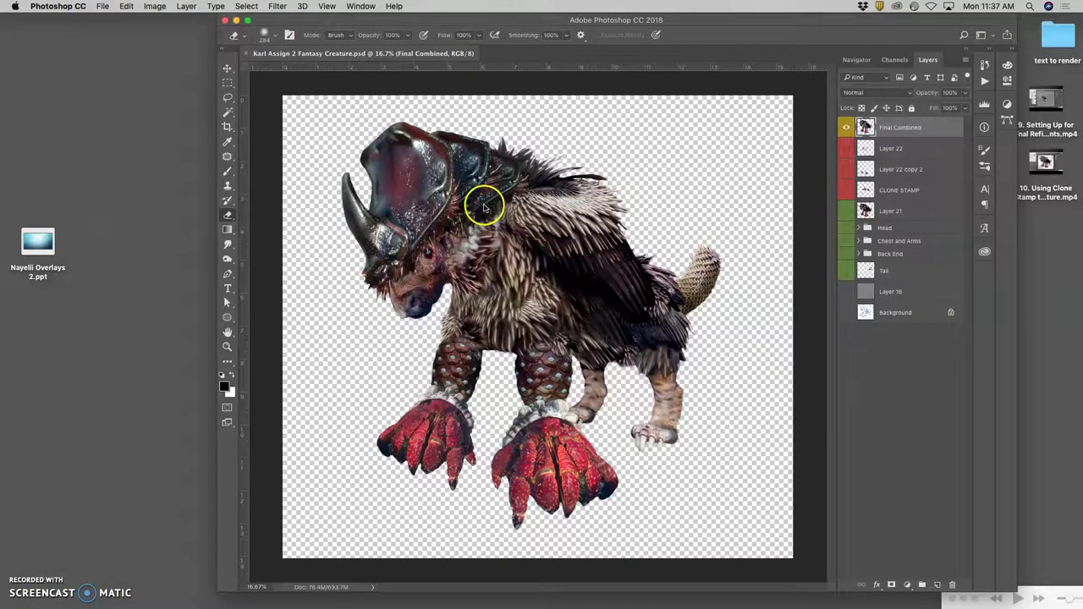
pyautogui.press('super+shift+s')
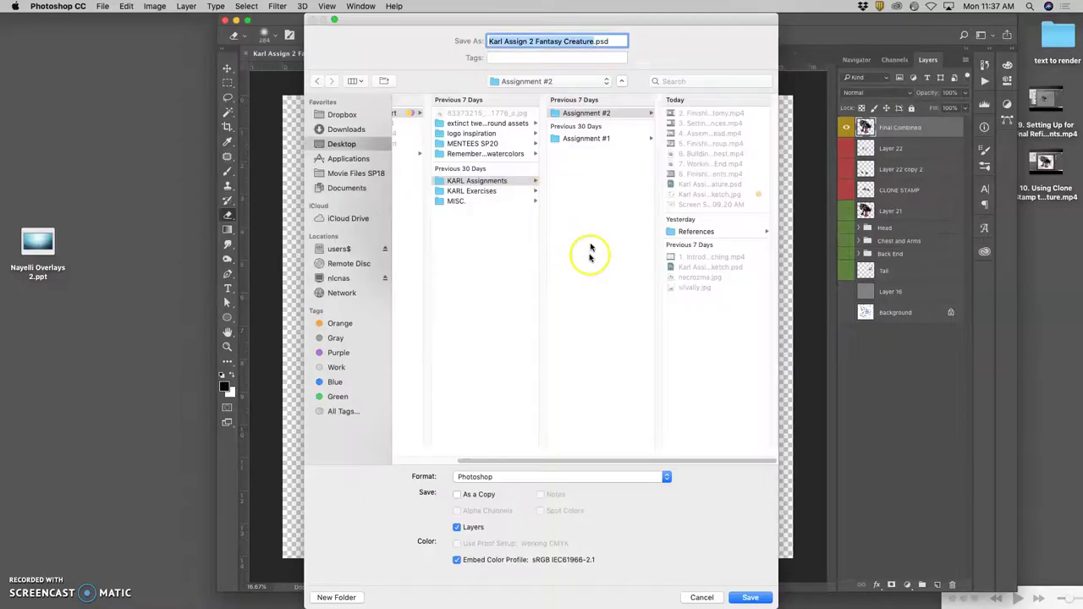
pyautogui.press('super+shift+d')
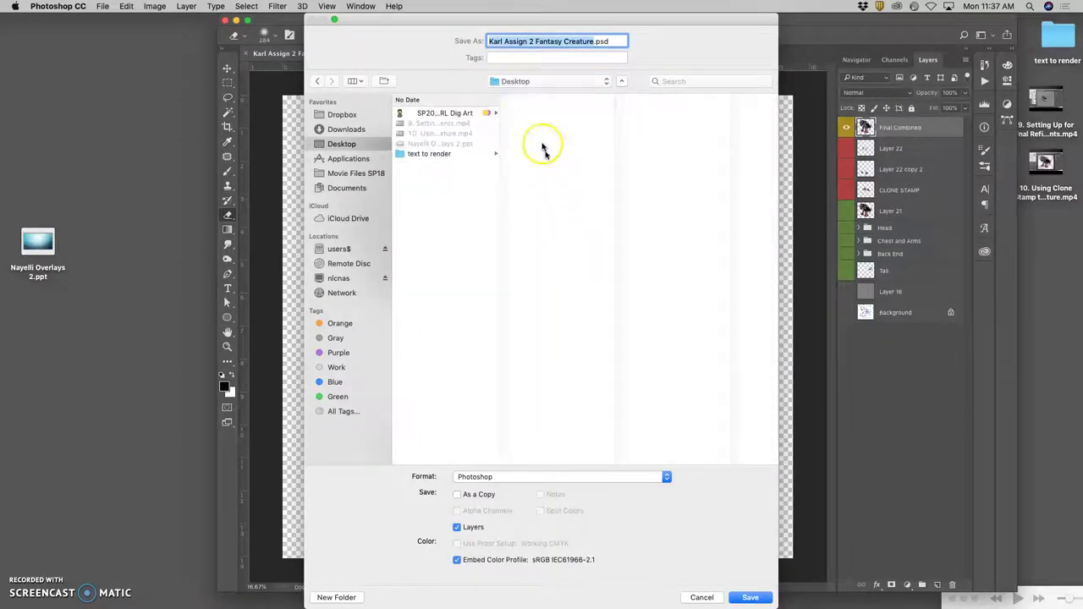
pyautogui.click(575, 477)
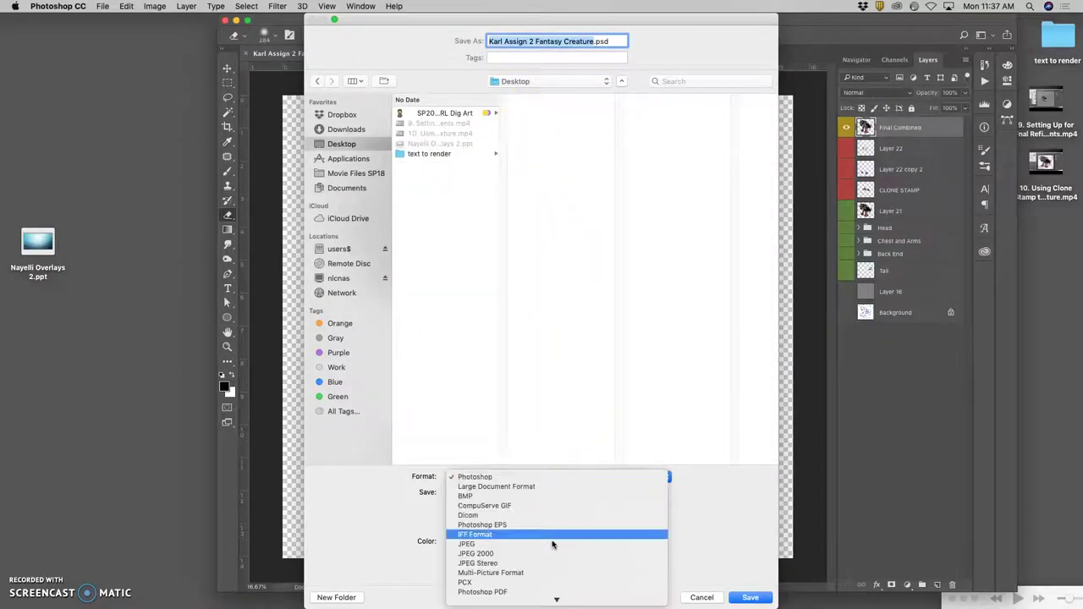
pyautogui.click(531, 544)
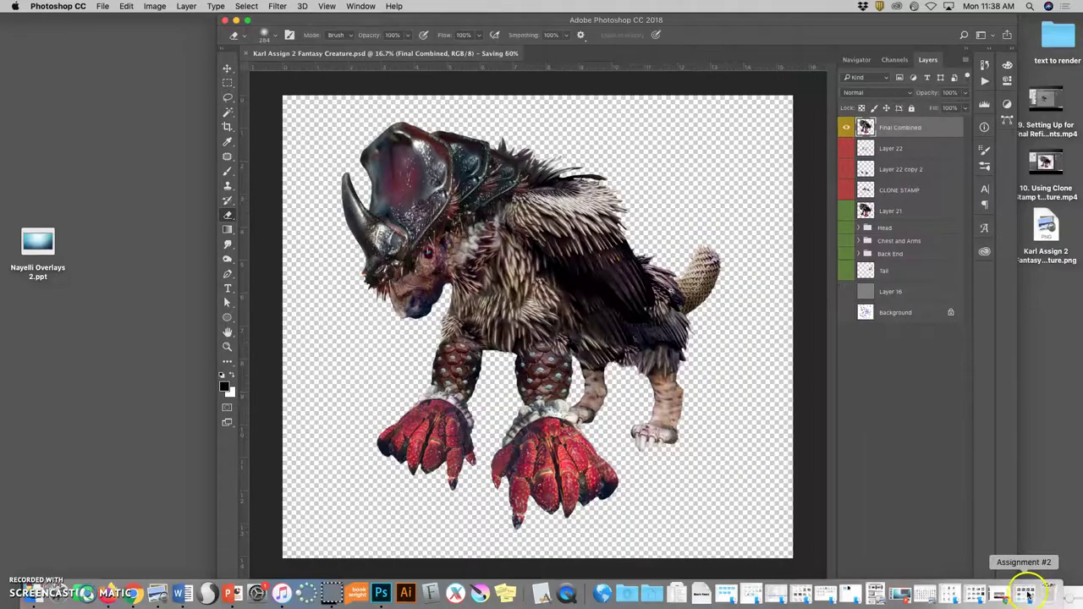
# - Open the Assignment #2 folder window and move the Assign 2 sketch JPG from it to the Desktop
pyautogui.click(1027, 593)
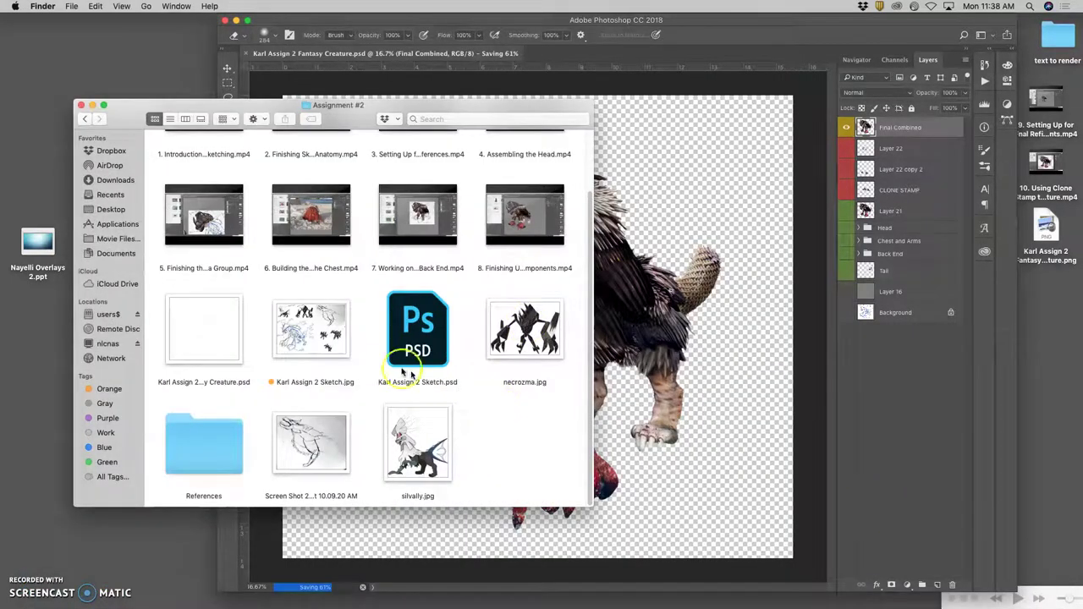
pyautogui.click(319, 336)
pyautogui.moveTo(318, 337)
pyautogui.mouseDown()
pyautogui.moveTo(551, 412)
pyautogui.moveTo(1053, 358)
pyautogui.mouseUp()
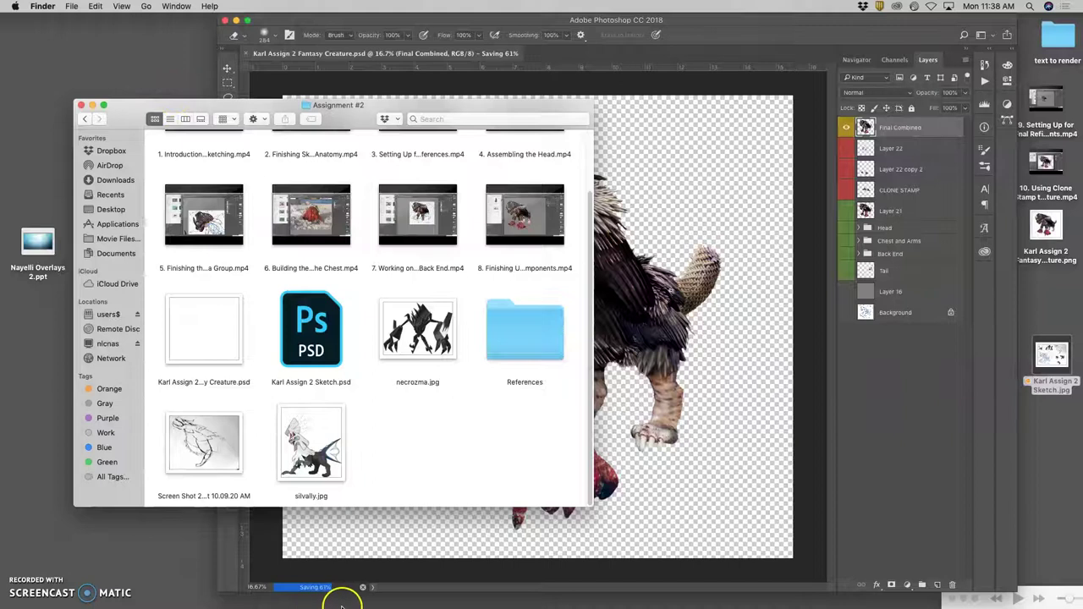
# - Switch to Chrome, move its window clear of the Desktop files, and show the Photobucket library tab
pyautogui.moveTo(341, 606)
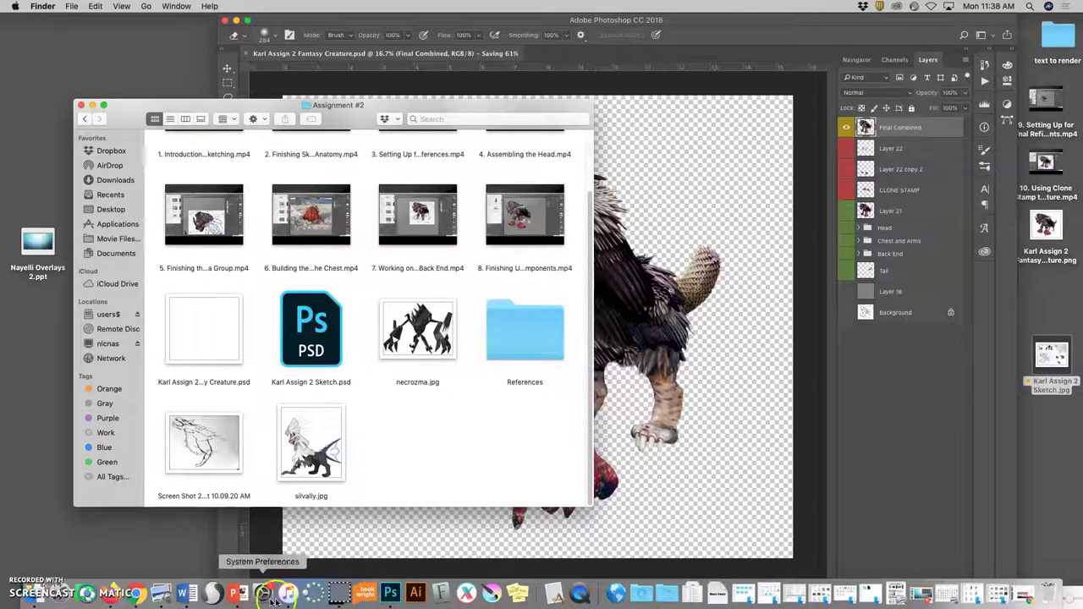
pyautogui.click(144, 595)
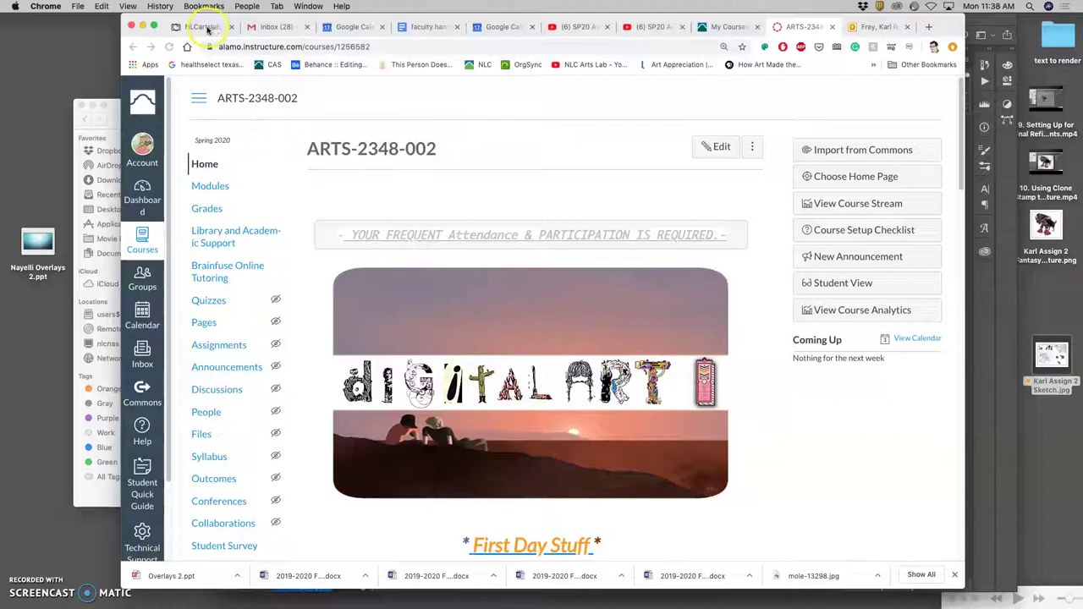
pyautogui.moveTo(941, 34); pyautogui.dragTo(895, 25)
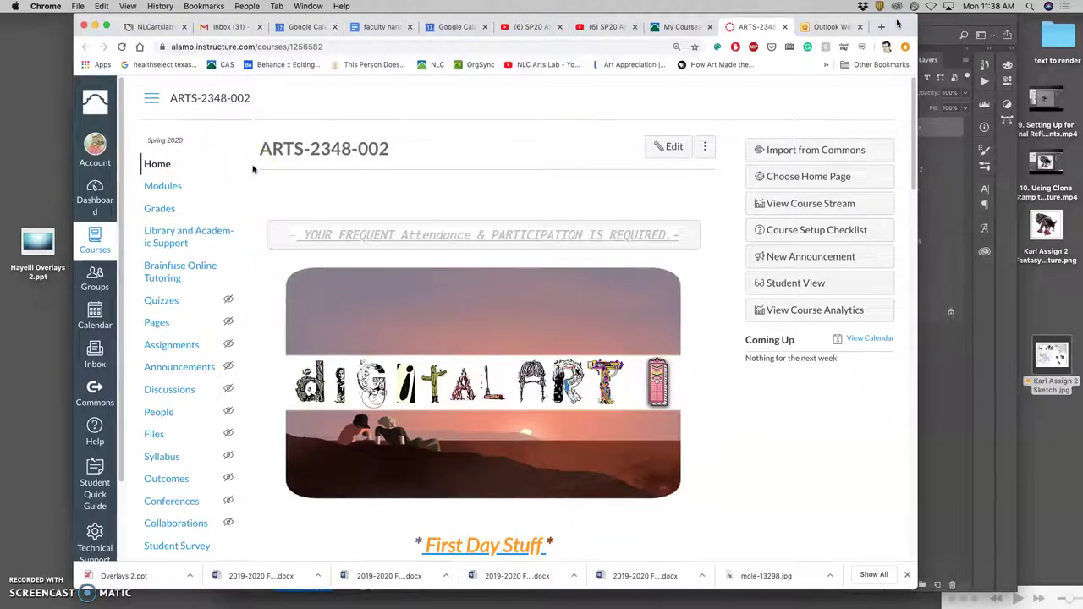
pyautogui.press('super+1')
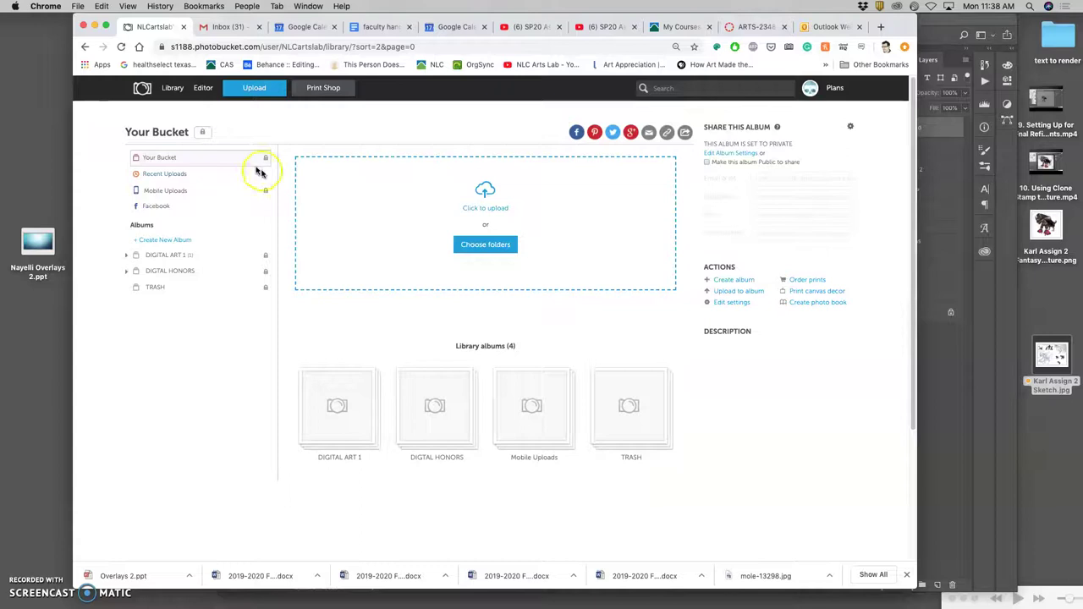
# - Open the Assignment 2 Collaged Creature album under DIGITAL ART 1, 2-Digital I Assignments, and go to its sub-albums
pyautogui.click(127, 256)
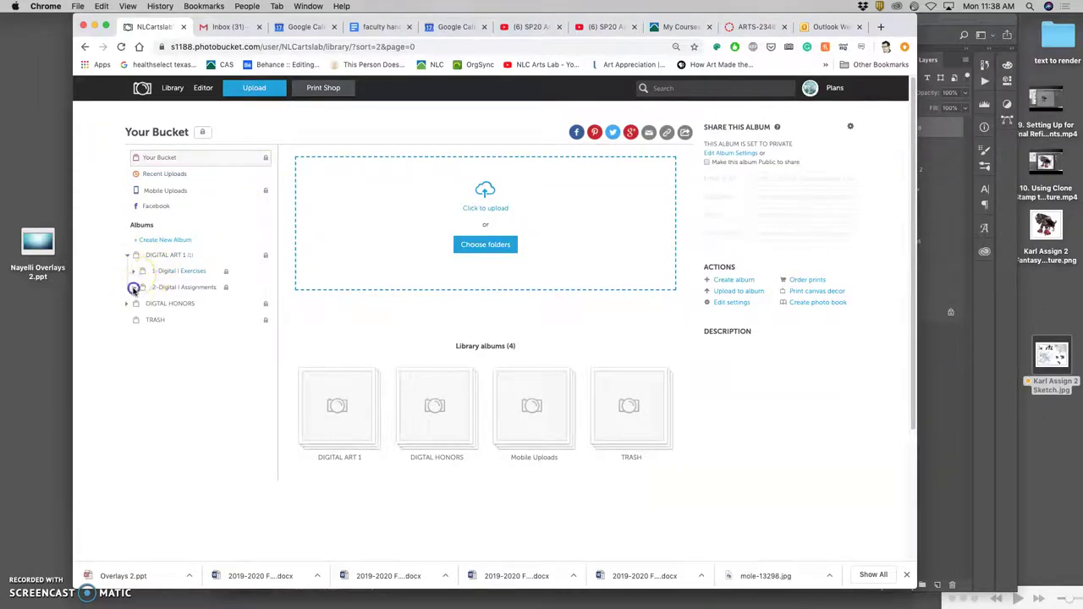
pyautogui.click(134, 287)
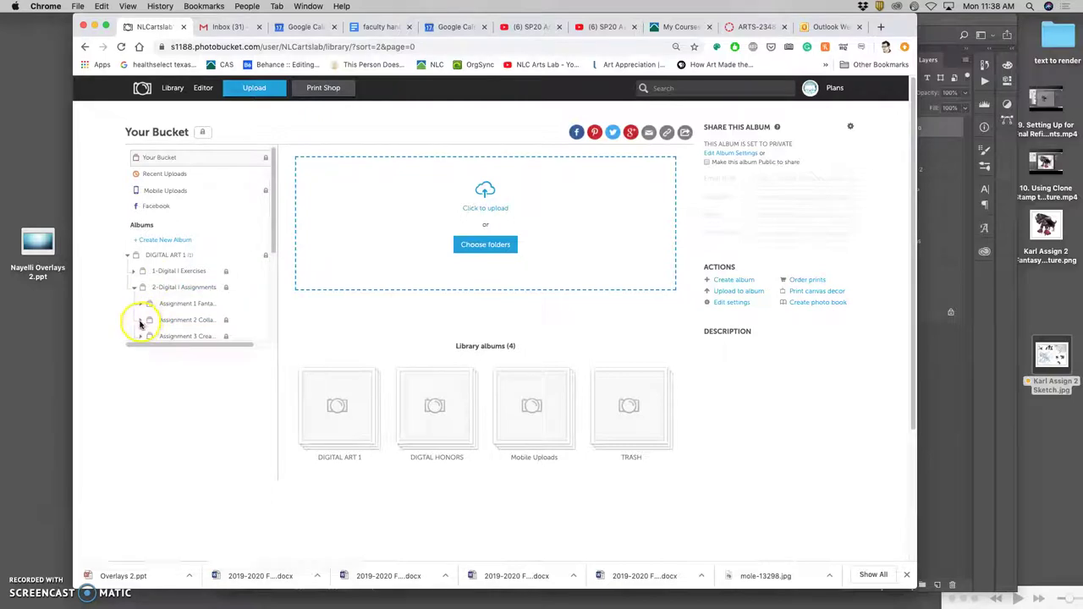
pyautogui.click(142, 321)
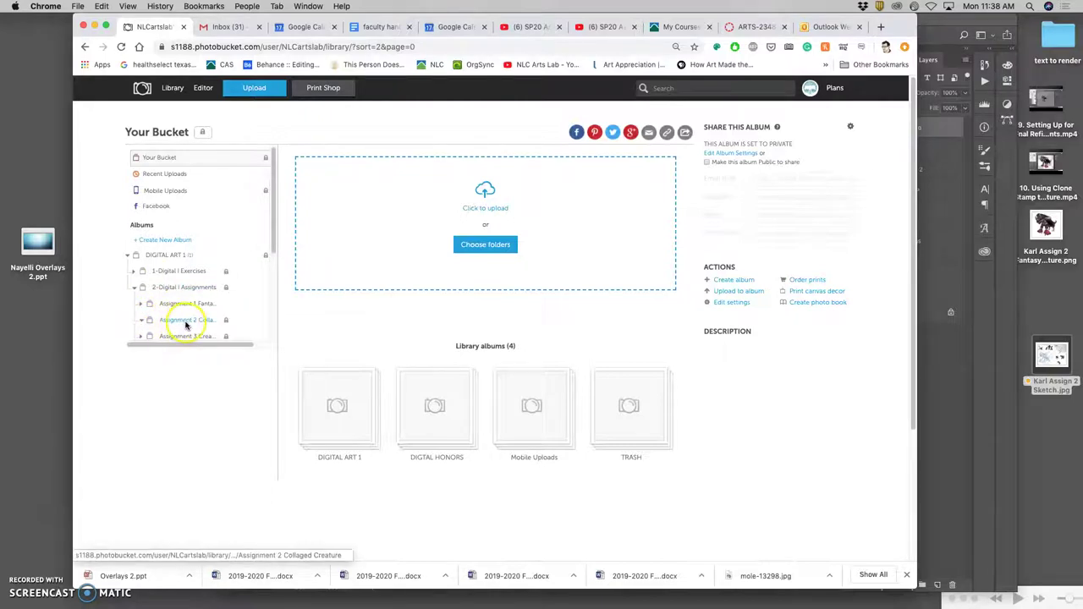
pyautogui.click(184, 322)
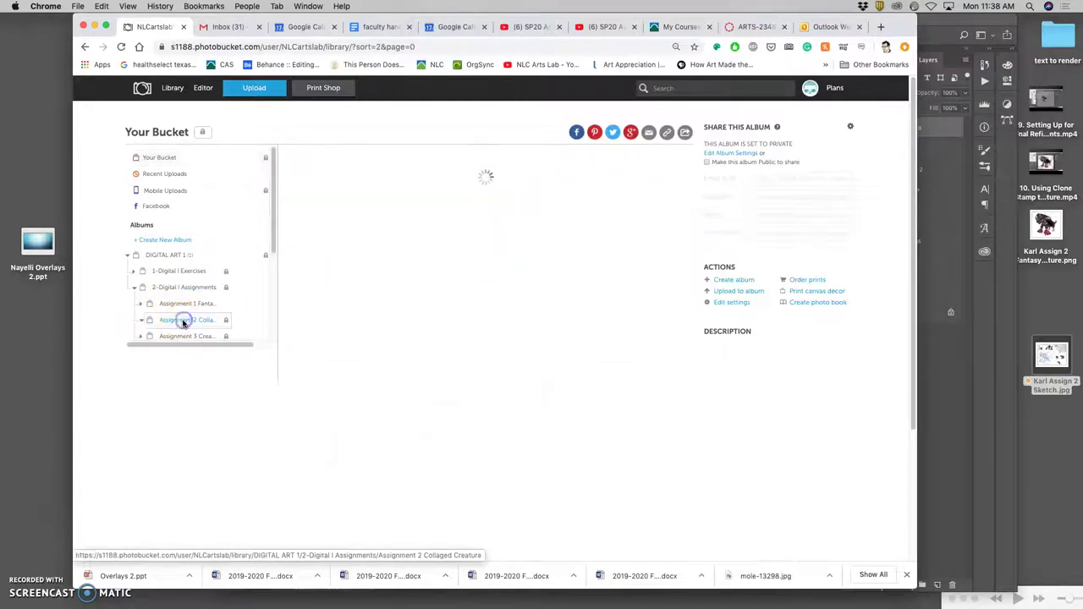
pyautogui.scroll(-2, 433, 306)
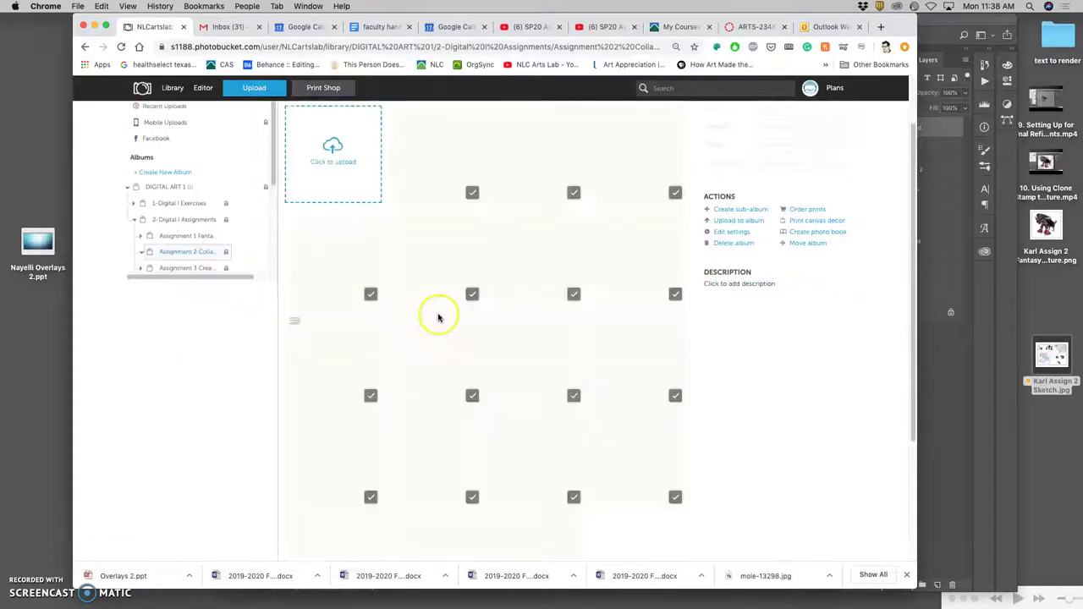
pyautogui.scroll(-5, 436, 292)
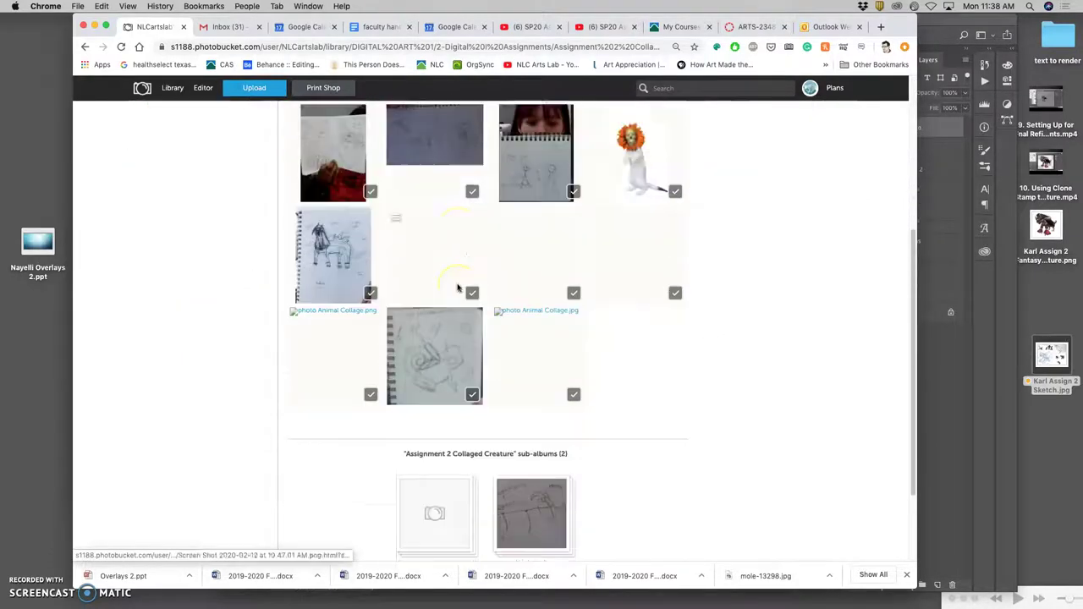
# - Open the Instructional Examples sub-album and upload the Assign 2 fantasy creature PNG and sketch JPG from the Desktop into it
pyautogui.click(441, 449)
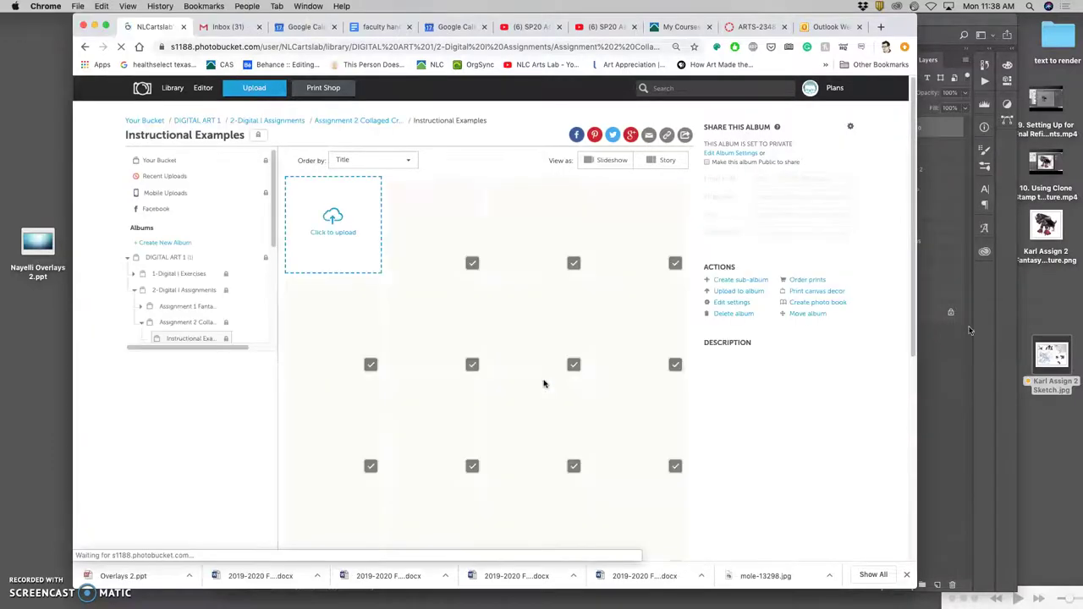
pyautogui.click(1054, 348)
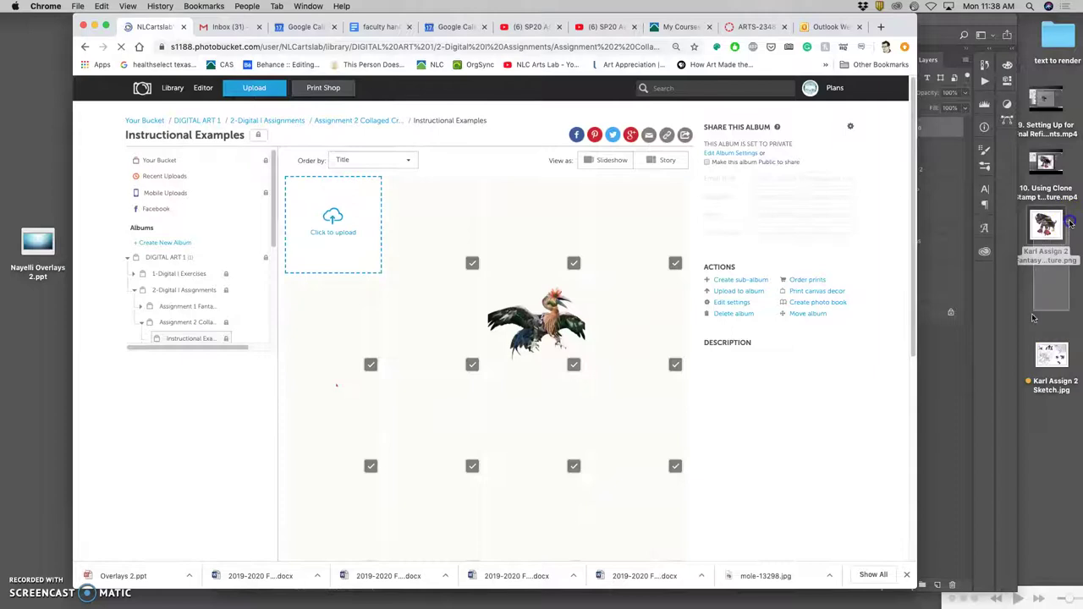
pyautogui.moveTo(1047, 224); pyautogui.dragTo(415, 236)
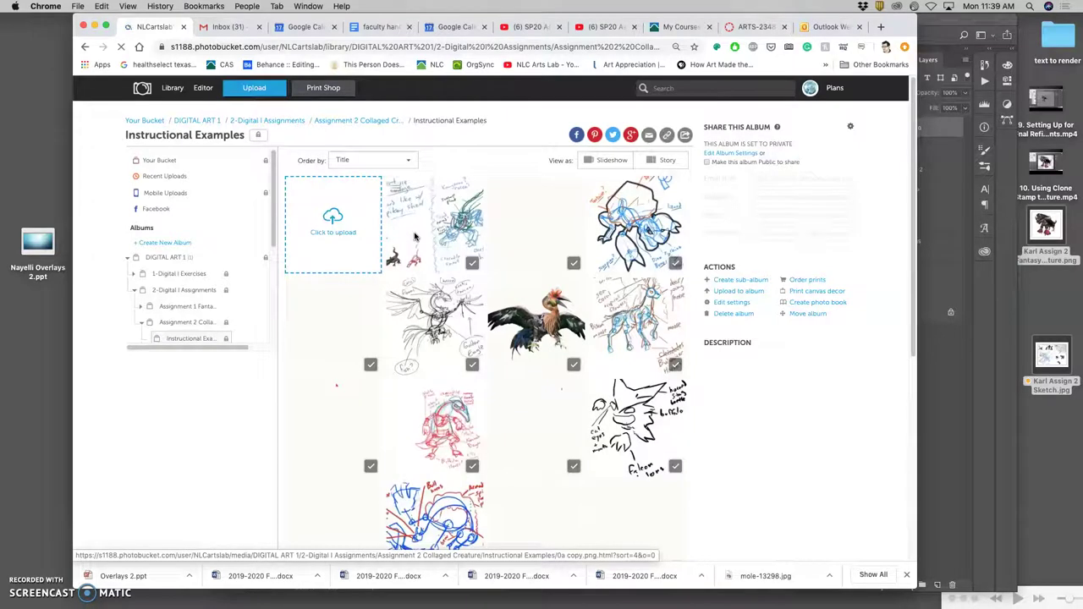
pyautogui.moveTo(416, 235); pyautogui.dragTo(485, 261)
# - Reload the Instructional Examples album after the upload and check its second page for the new images
pyautogui.scroll(-5, 485, 261)
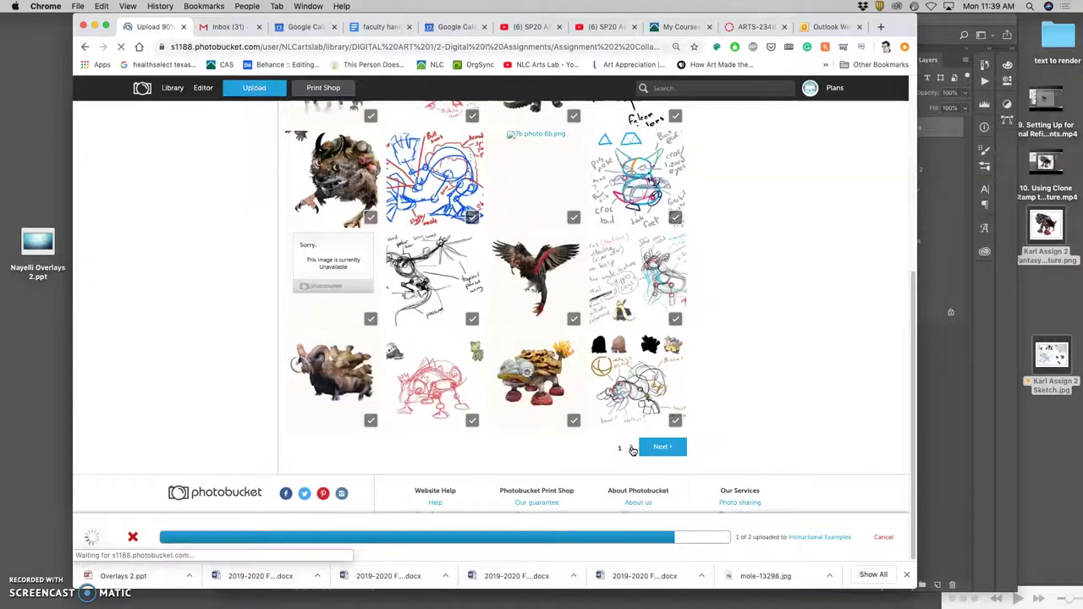
pyautogui.click(542, 288)
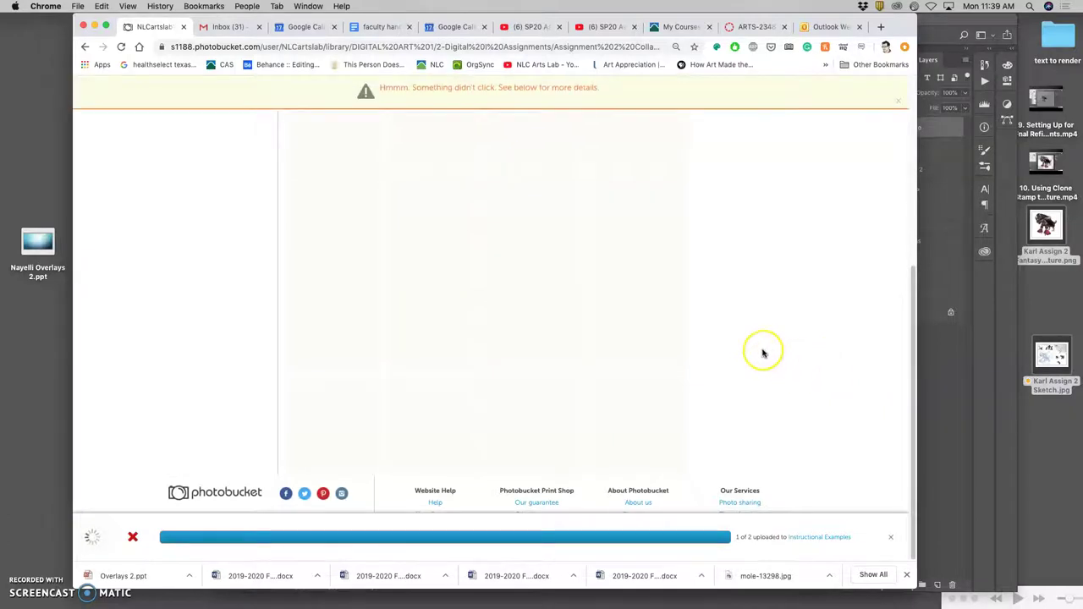
pyautogui.click(120, 47)
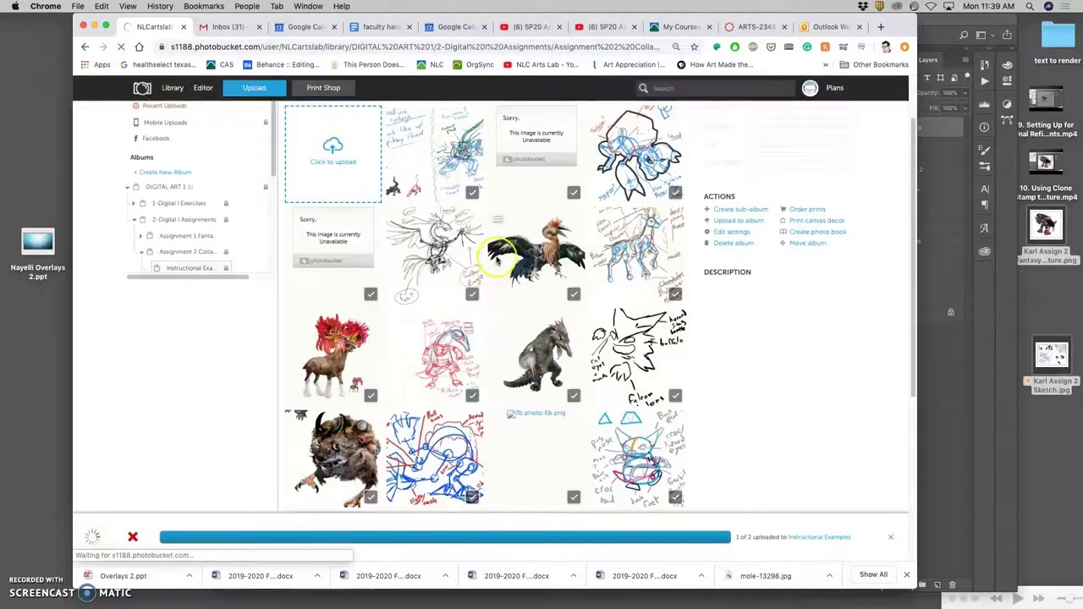
pyautogui.scroll(-5, 498, 254)
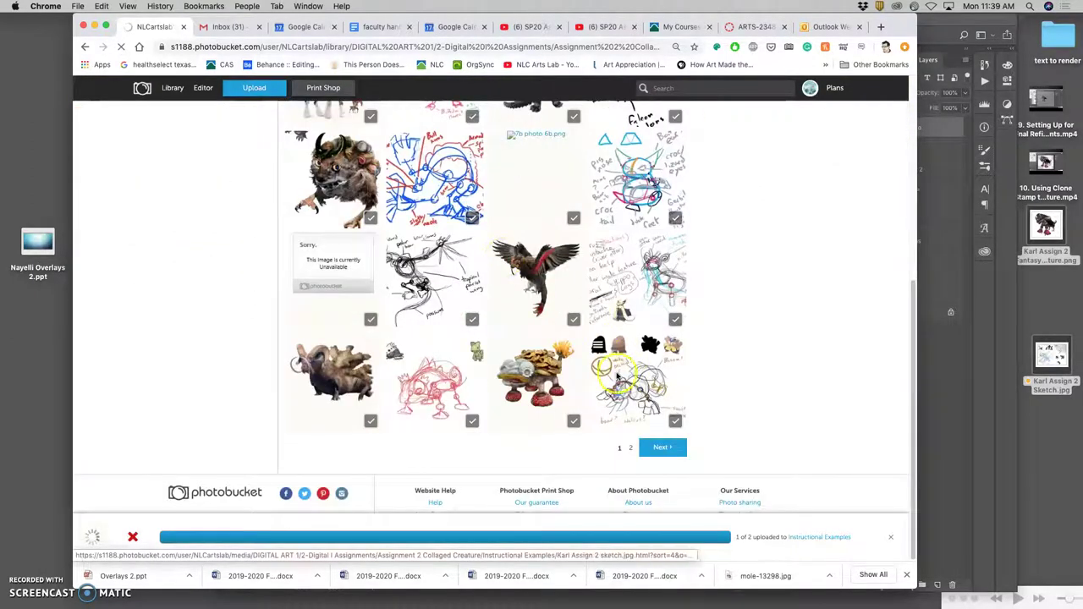
pyautogui.click(630, 448)
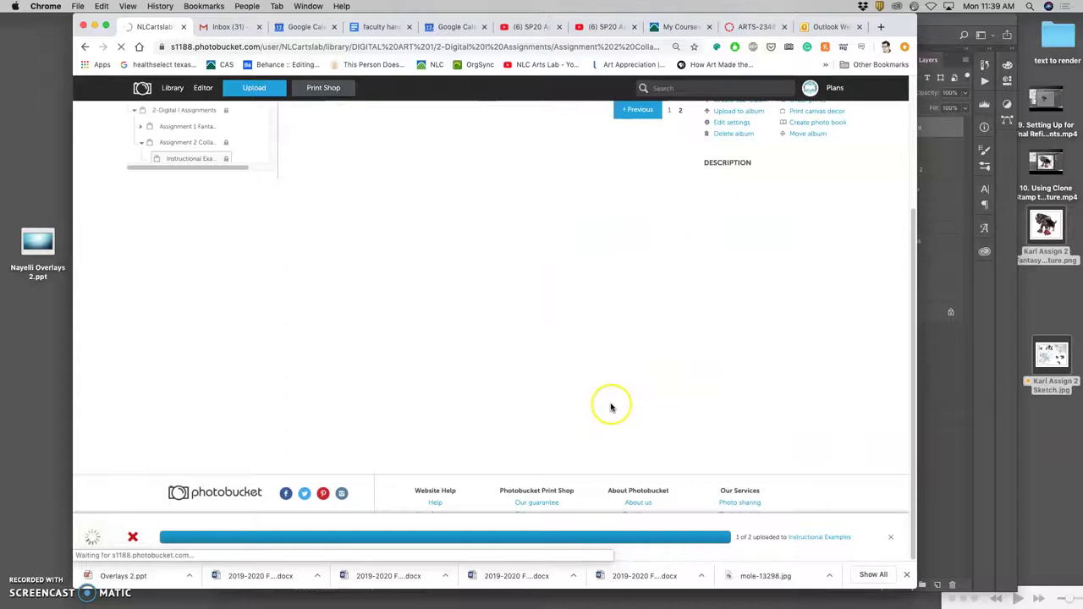
pyautogui.scroll(3, 555, 385)
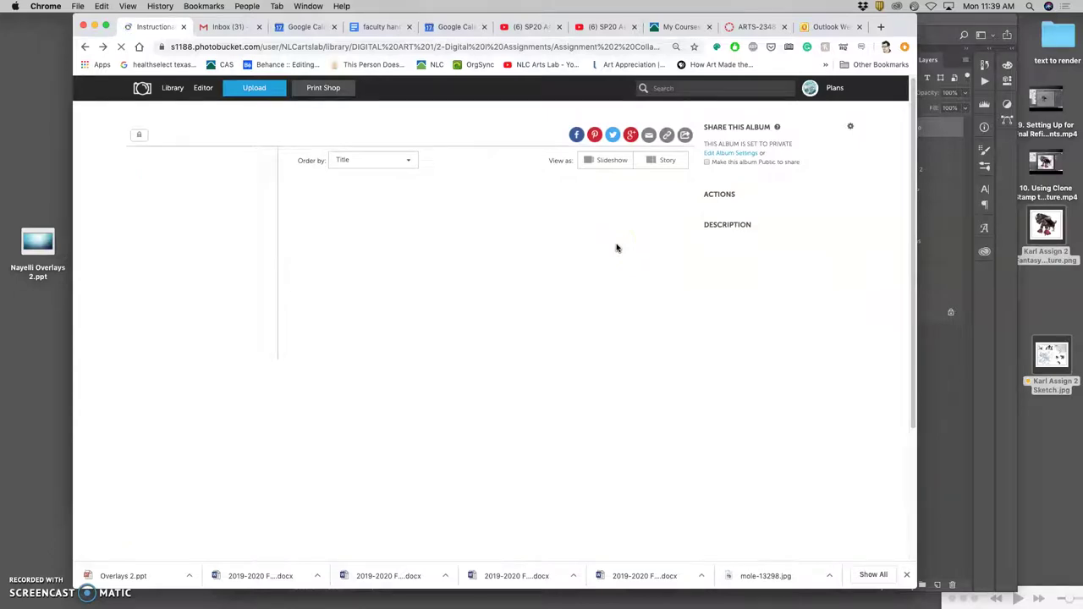
pyautogui.click(1048, 234)
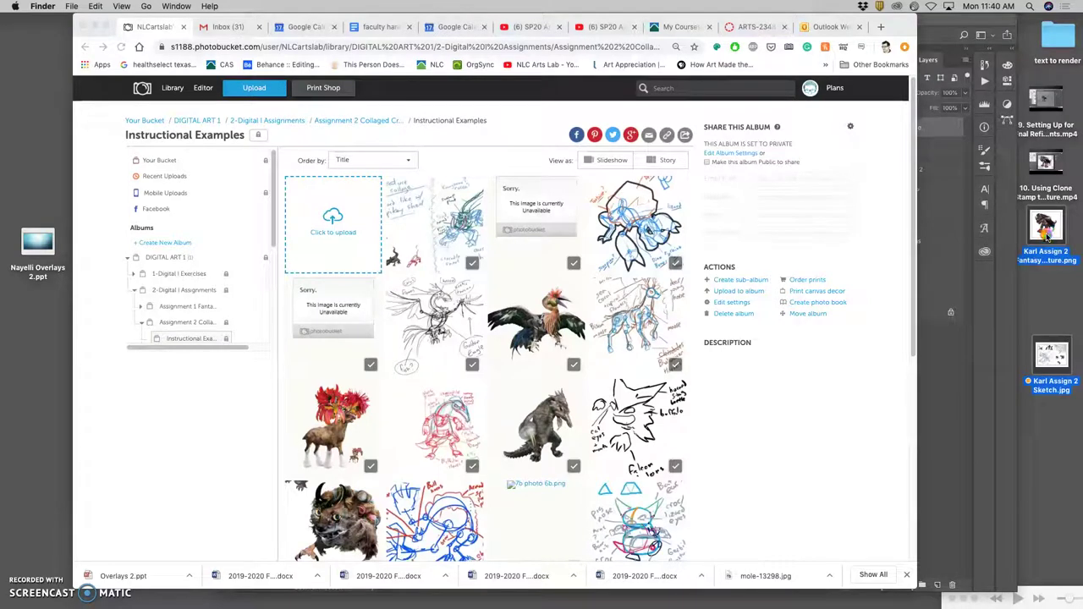
pyautogui.rightClick(1047, 233)
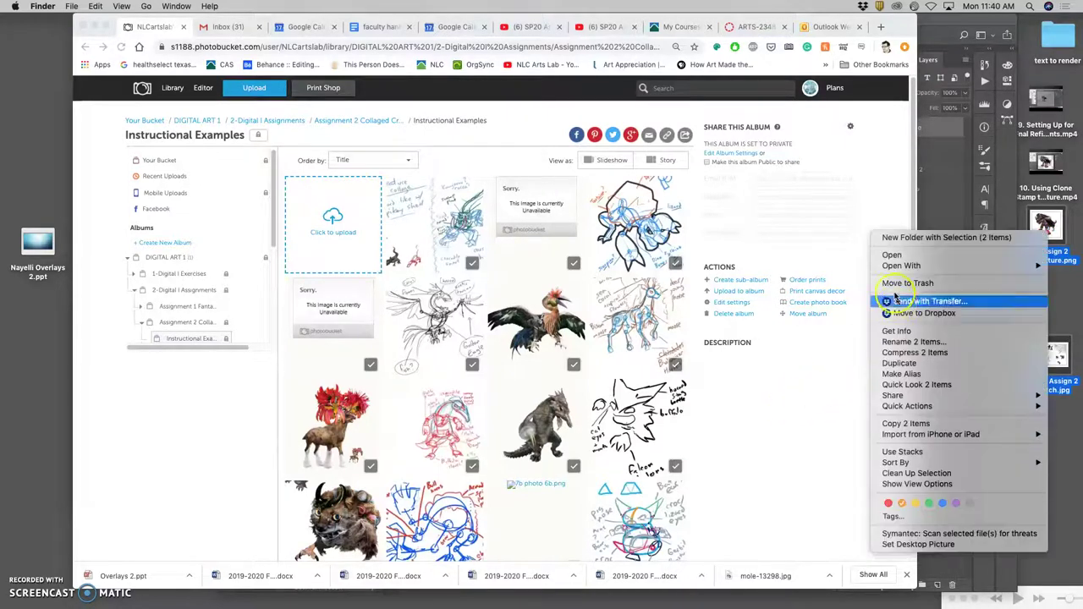
pyautogui.click(898, 331)
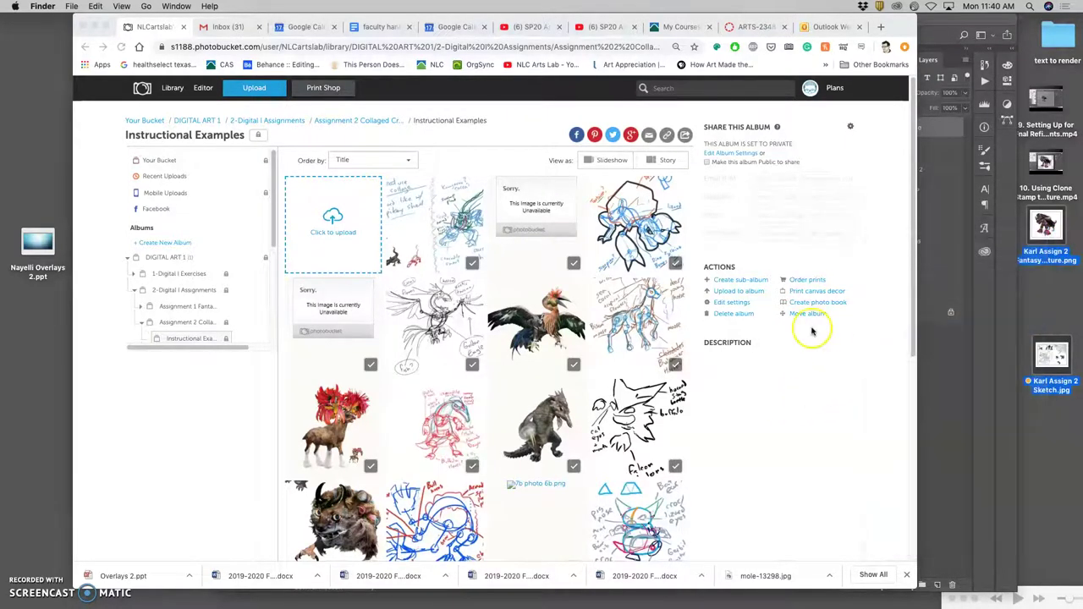
pyautogui.click(720, 402)
# - Return to page 2 of the Instructional Examples album to look over the images at its end
pyautogui.scroll(-5, 545, 423)
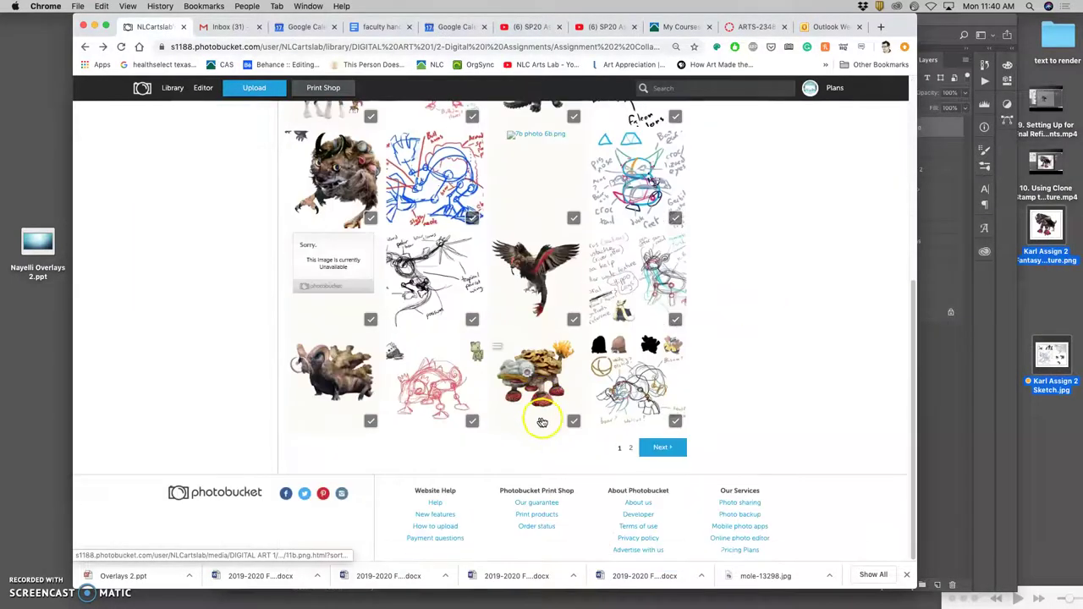
pyautogui.click(631, 449)
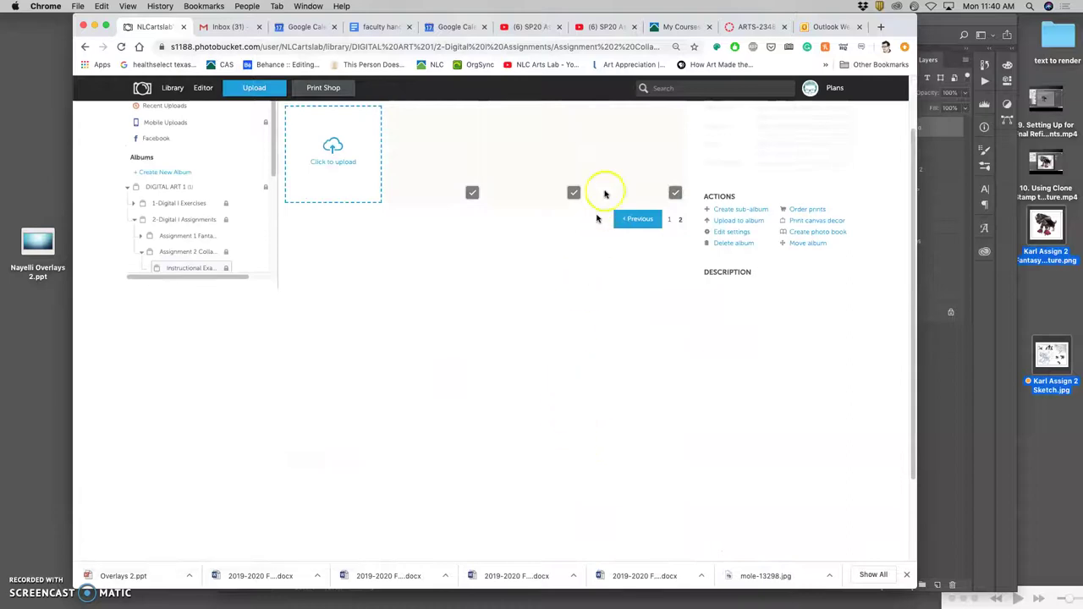
pyautogui.click(550, 255)
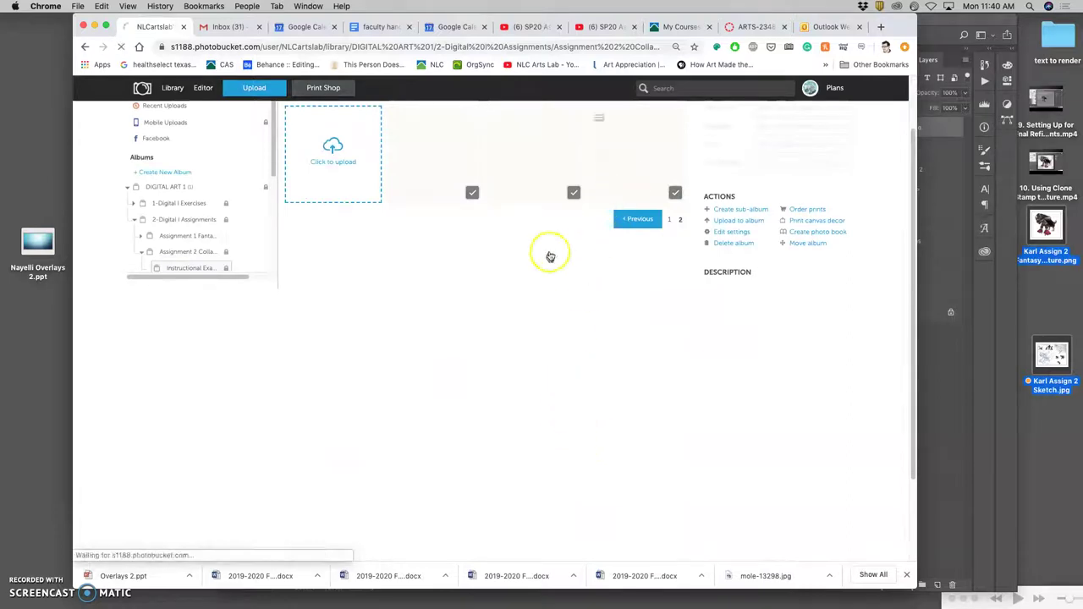